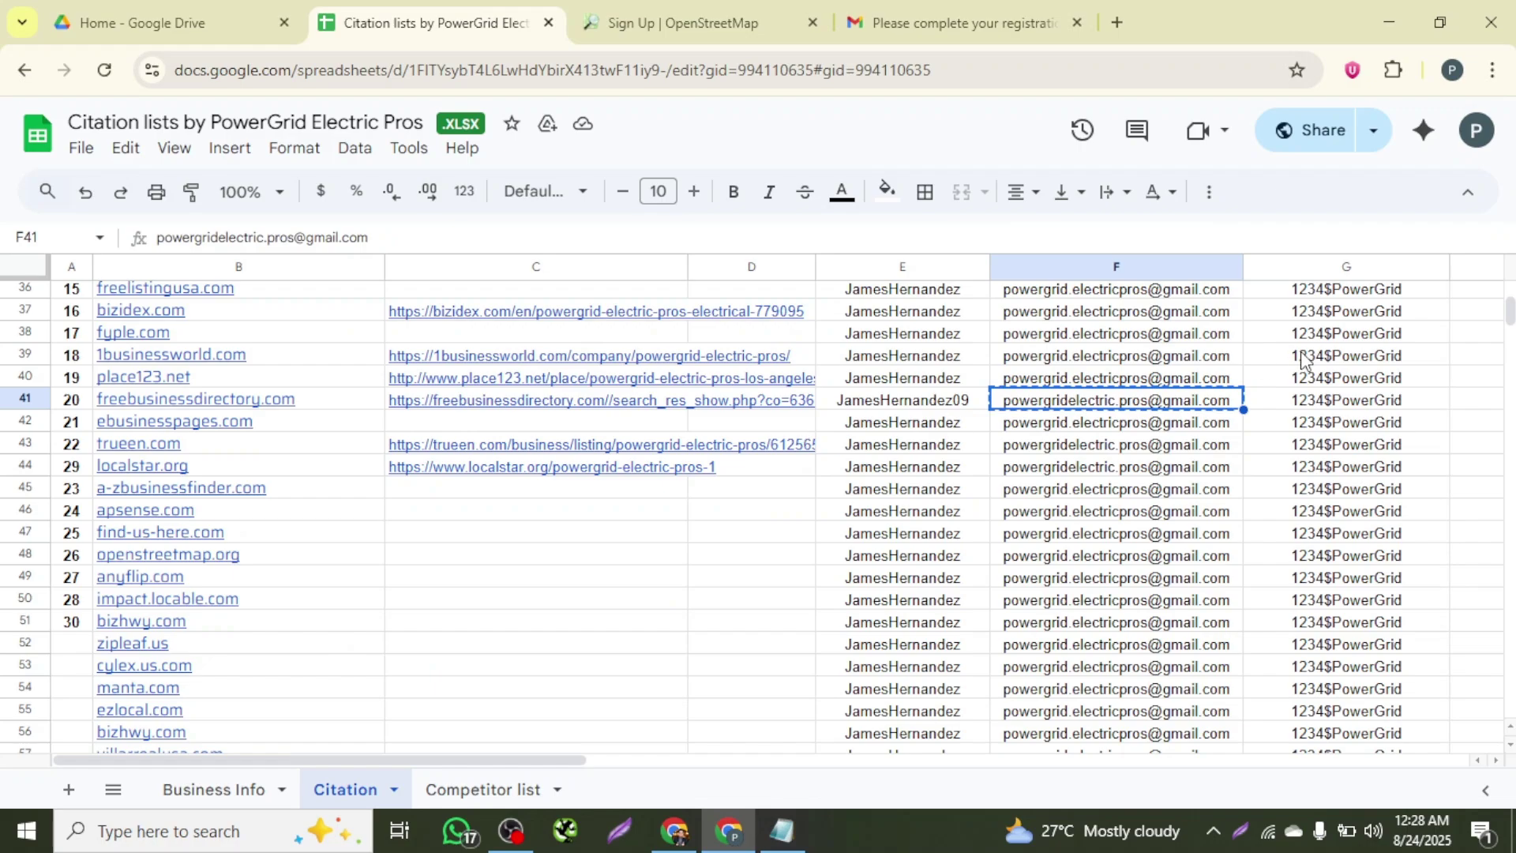
- Copy the account password from the freebusinessdirectory.com row of the citation sheet into OpenStreetMap's Password and Confirm Password fields
{"action": "left_click", "coordinate": [1334, 405]}
{"action": "key", "text": "ctrl+c"}
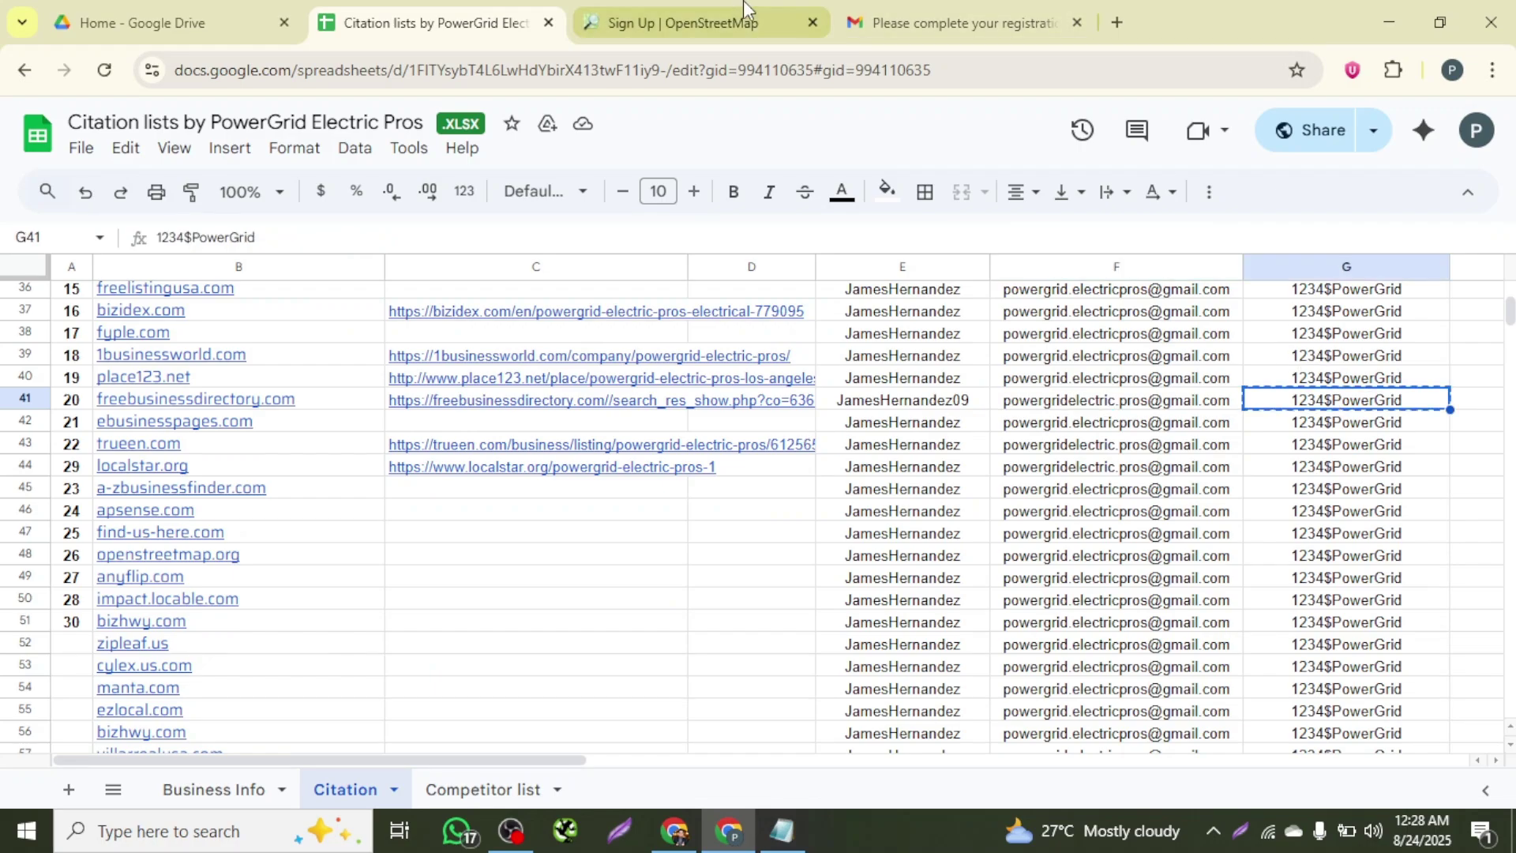
{"action": "left_click", "coordinate": [687, 22]}
{"action": "left_click", "coordinate": [412, 536]}
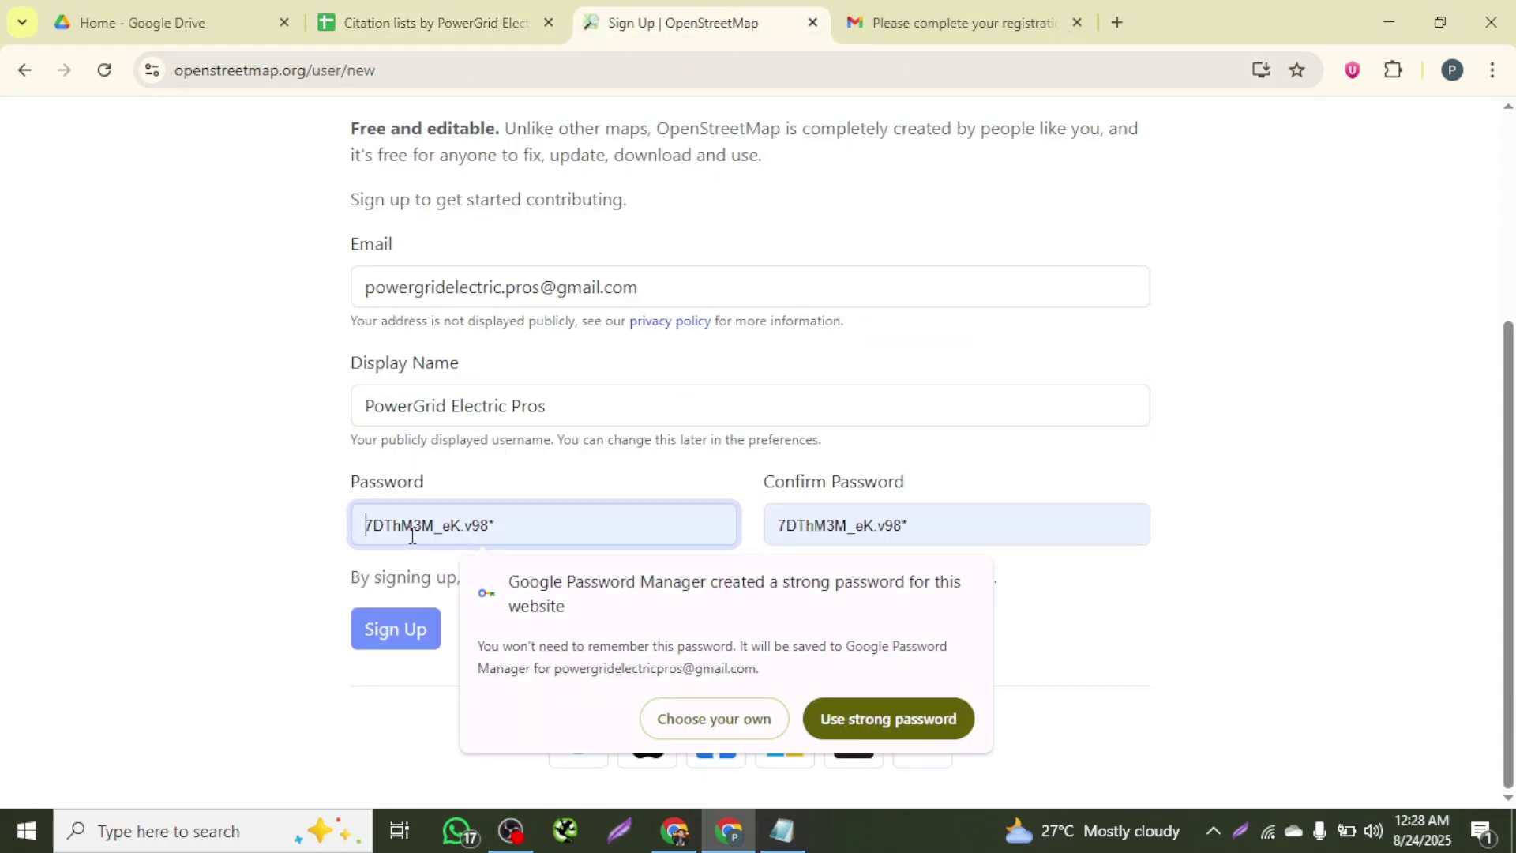
{"action": "key", "text": "ctrl+v"}
{"action": "left_click", "coordinate": [793, 515]}
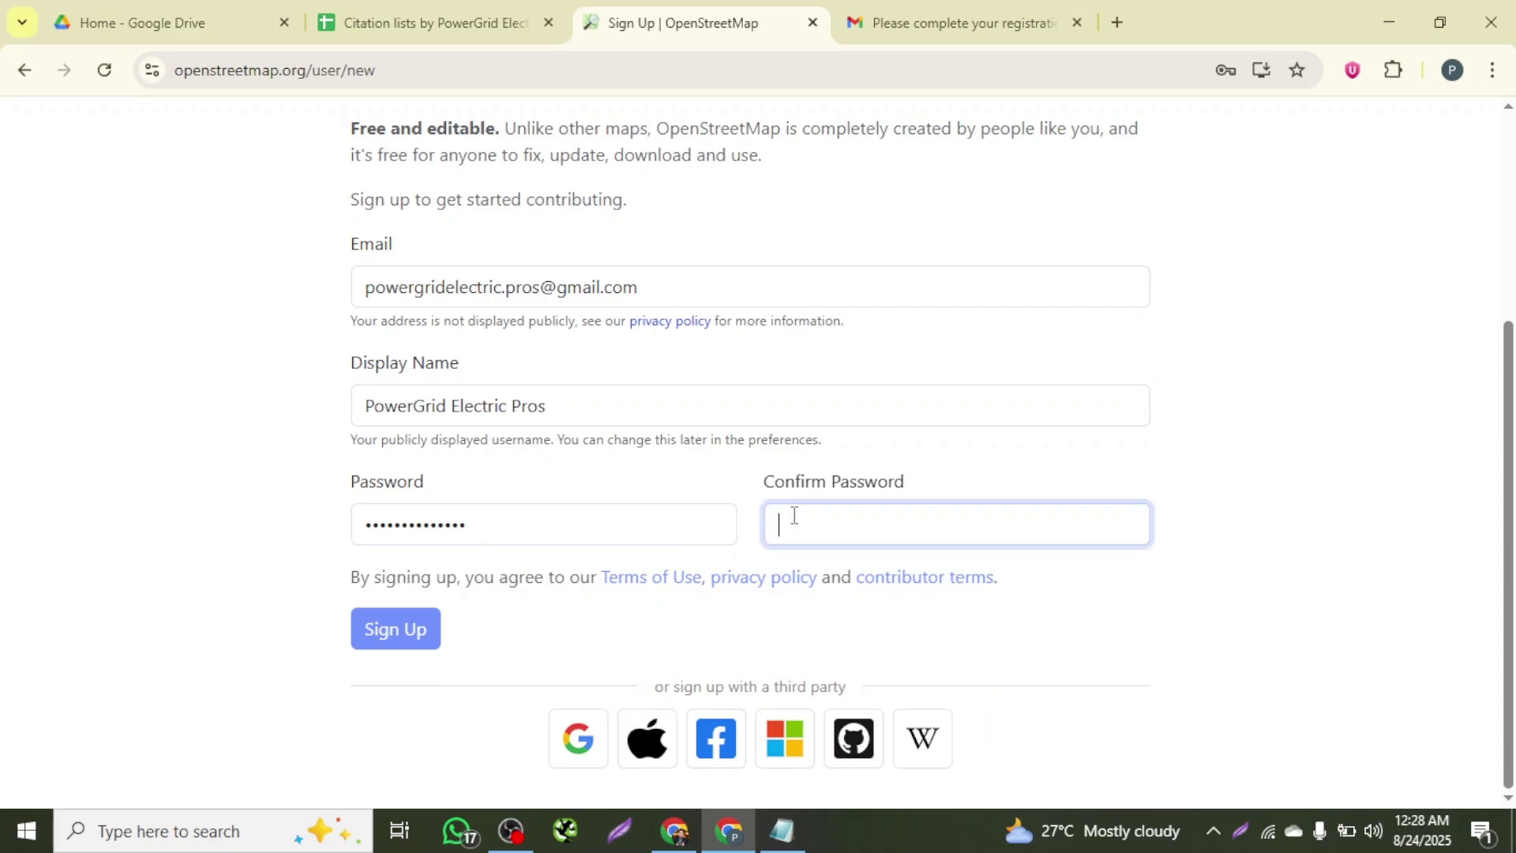
{"action": "key", "text": "ctrl+v"}
- Submit the OpenStreetMap sign-up form and decline to save the password in the browser
{"action": "left_click", "coordinate": [405, 641]}
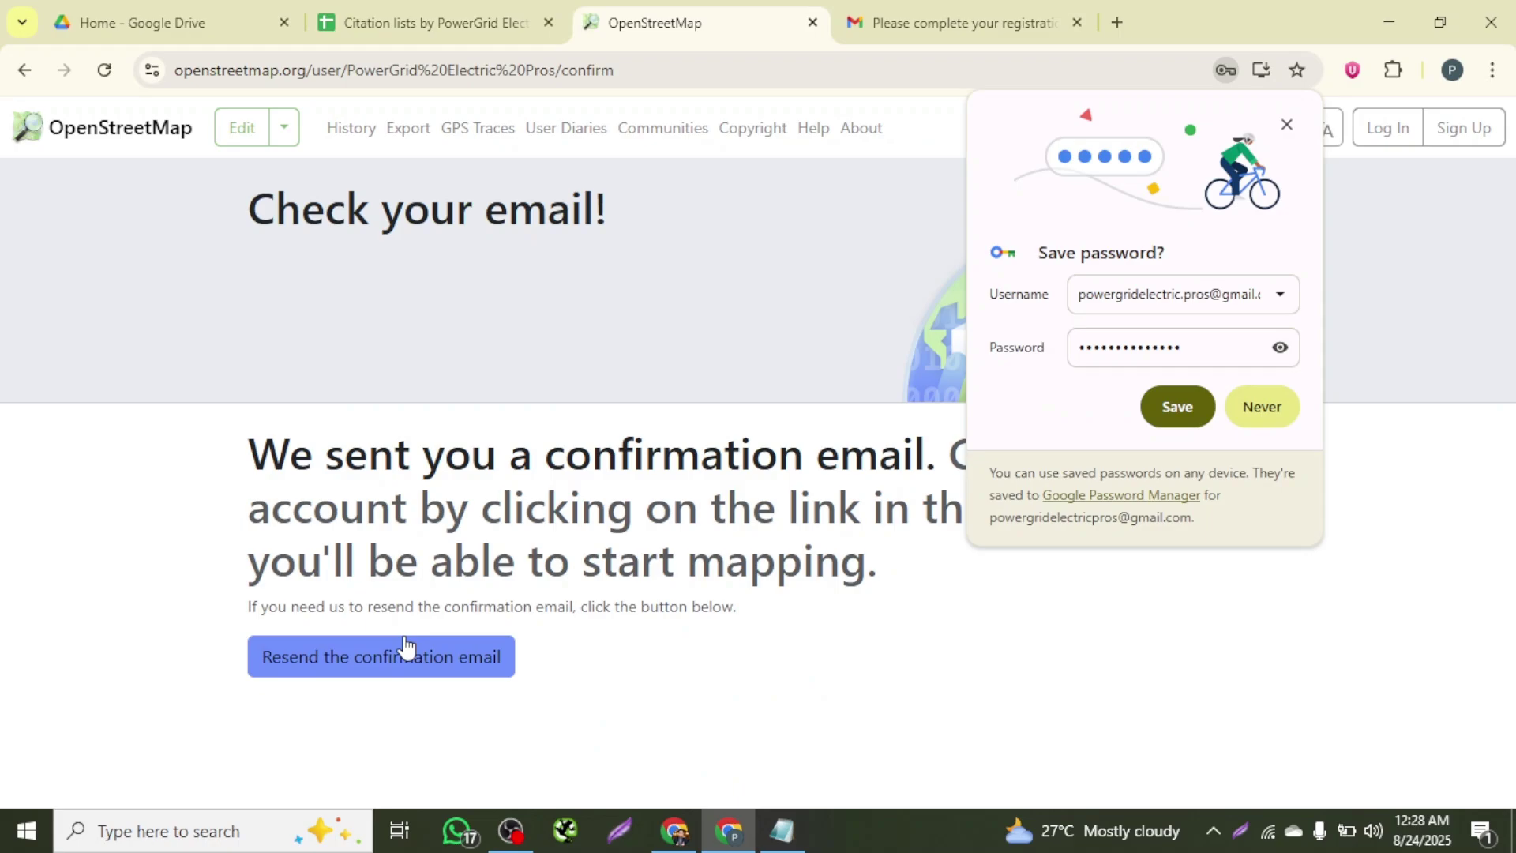
{"action": "left_click", "coordinate": [1271, 408]}
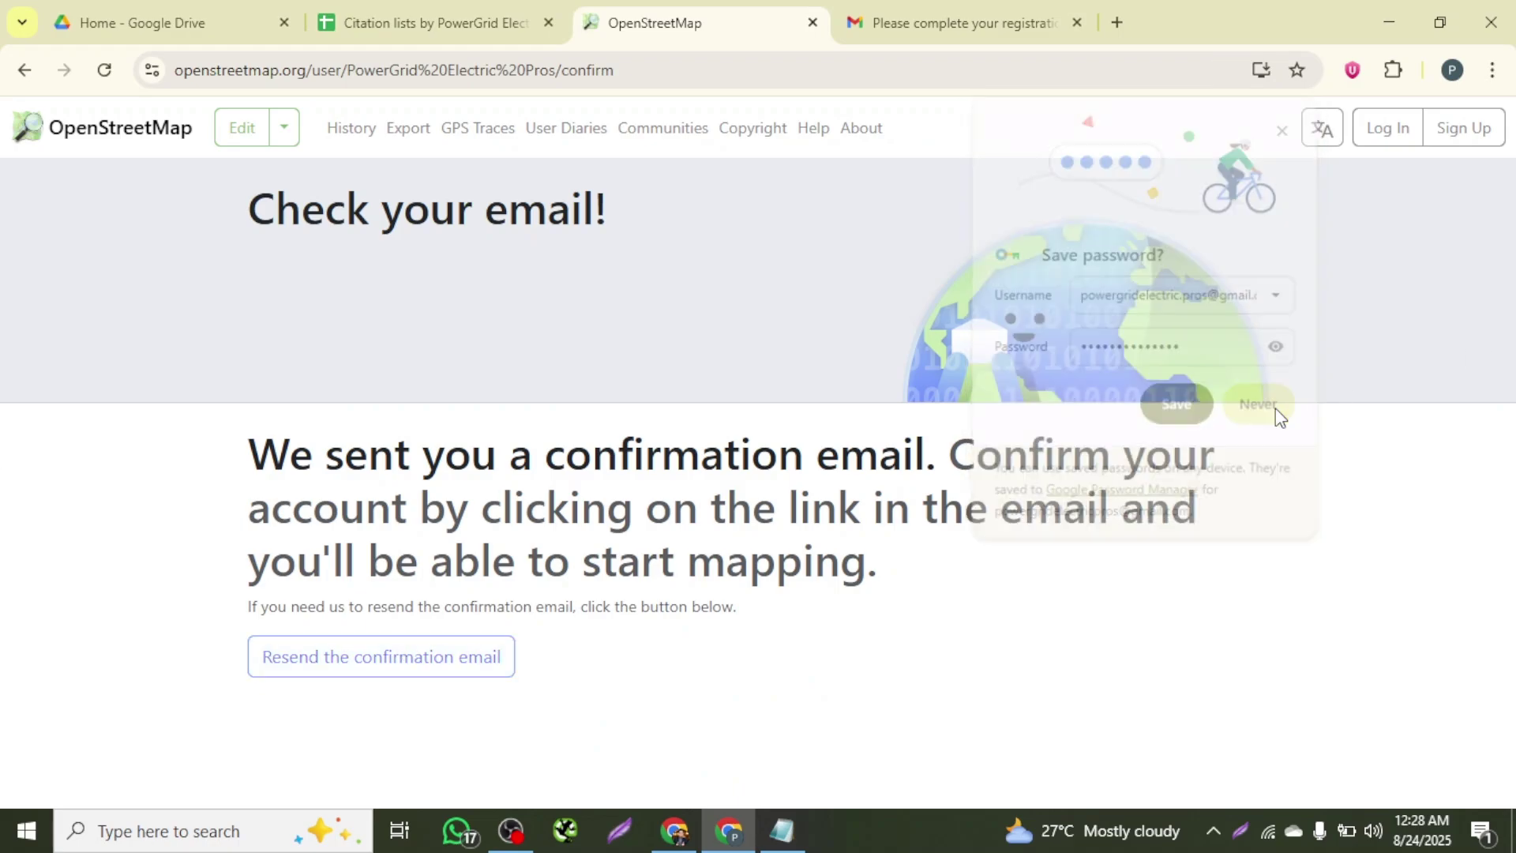
{"action": "left_click_drag", "start_coordinate": [243, 454], "coordinate": [765, 462]}
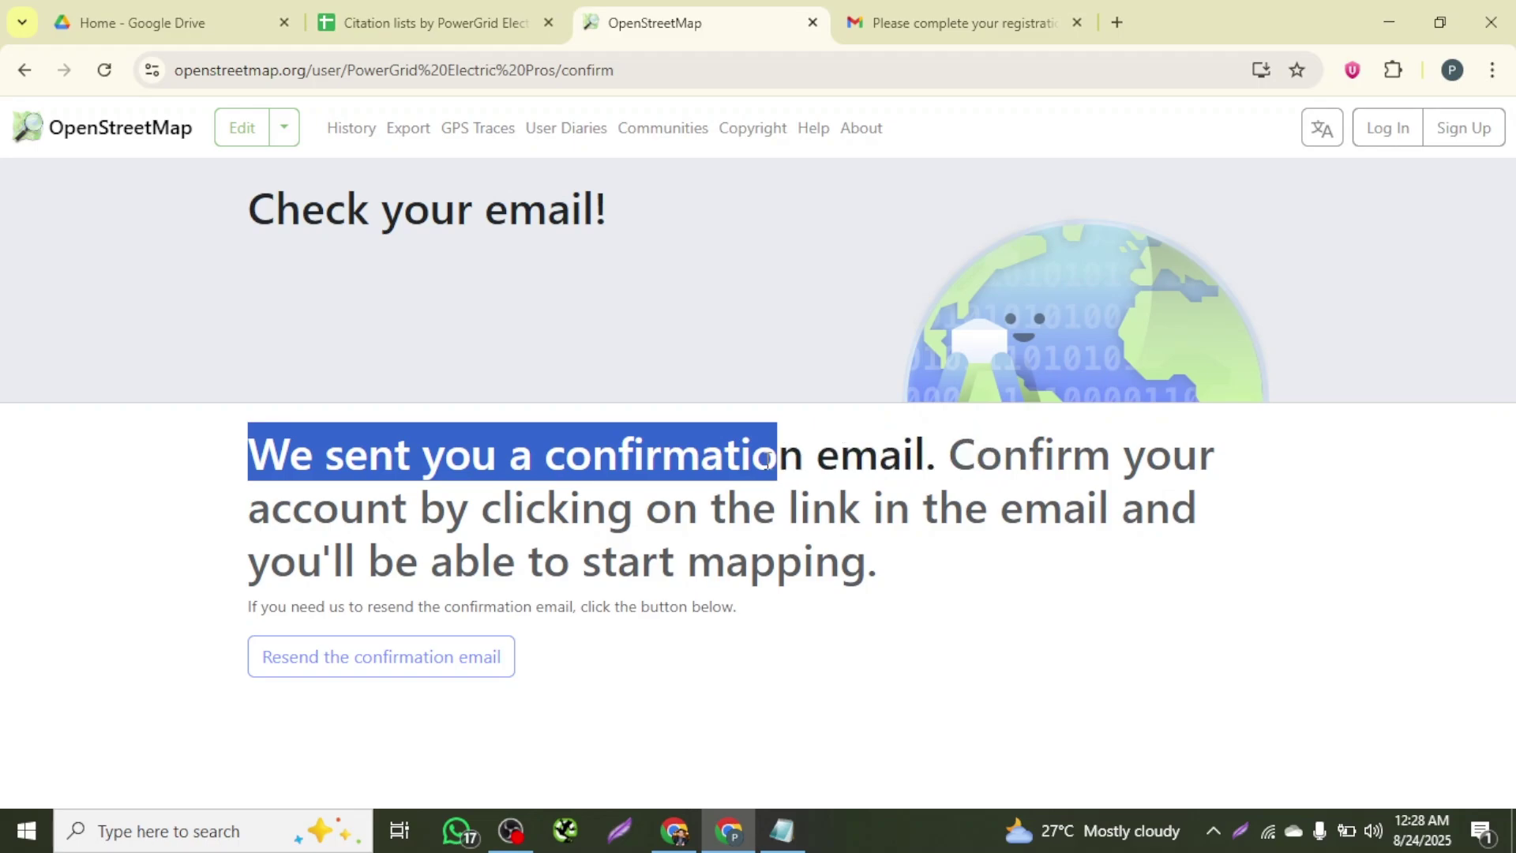
- Look for the OpenStreetMap confirmation email in Gmail's refreshed inbox, Promotions, All Mail and Spam
{"action": "left_click", "coordinate": [916, 22]}
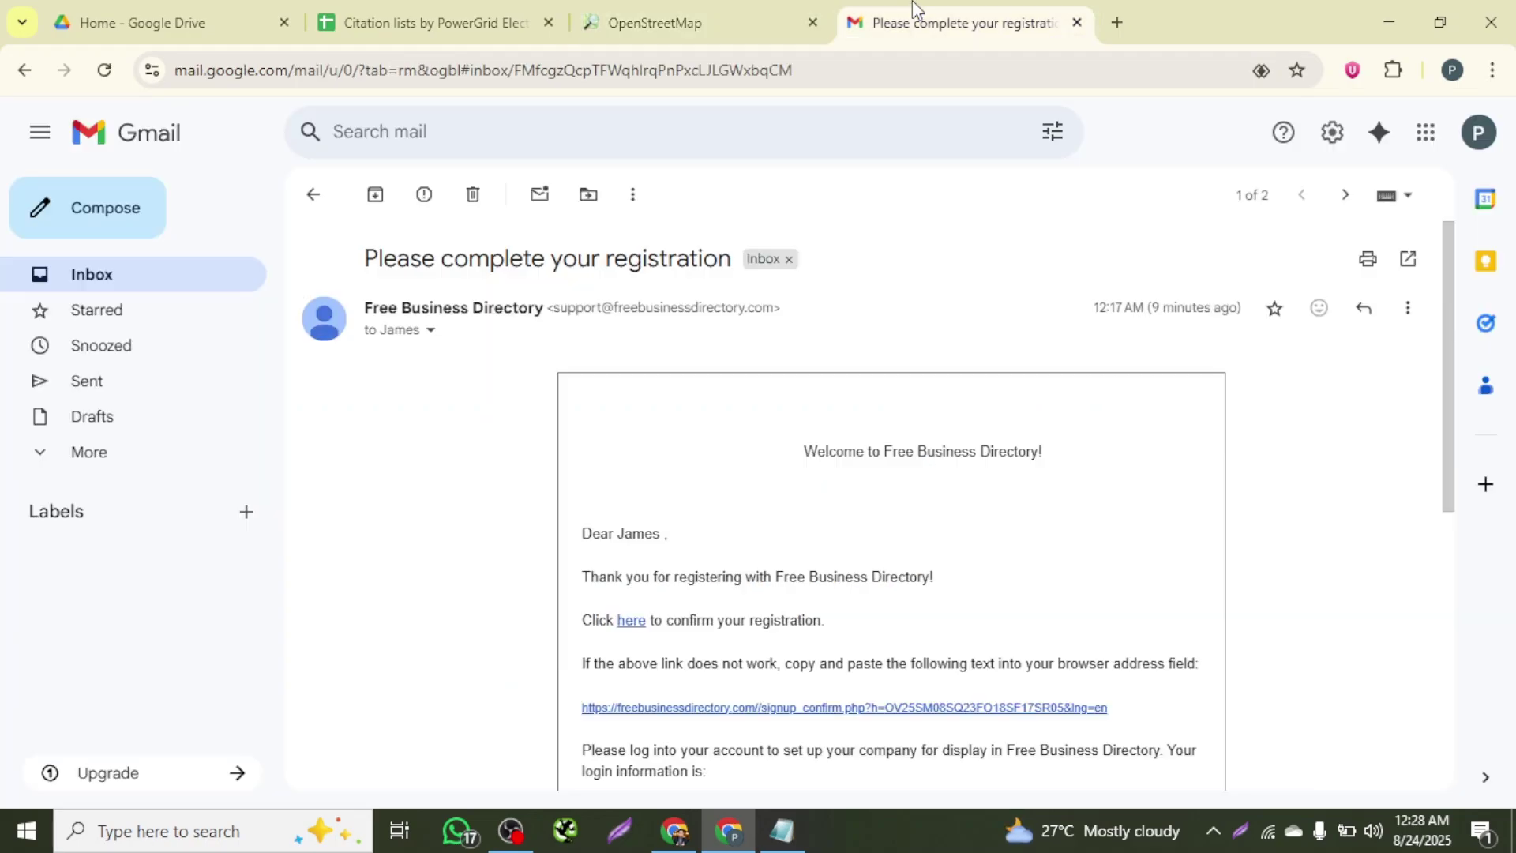
{"action": "left_click", "coordinate": [315, 195]}
{"action": "left_click", "coordinate": [381, 196]}
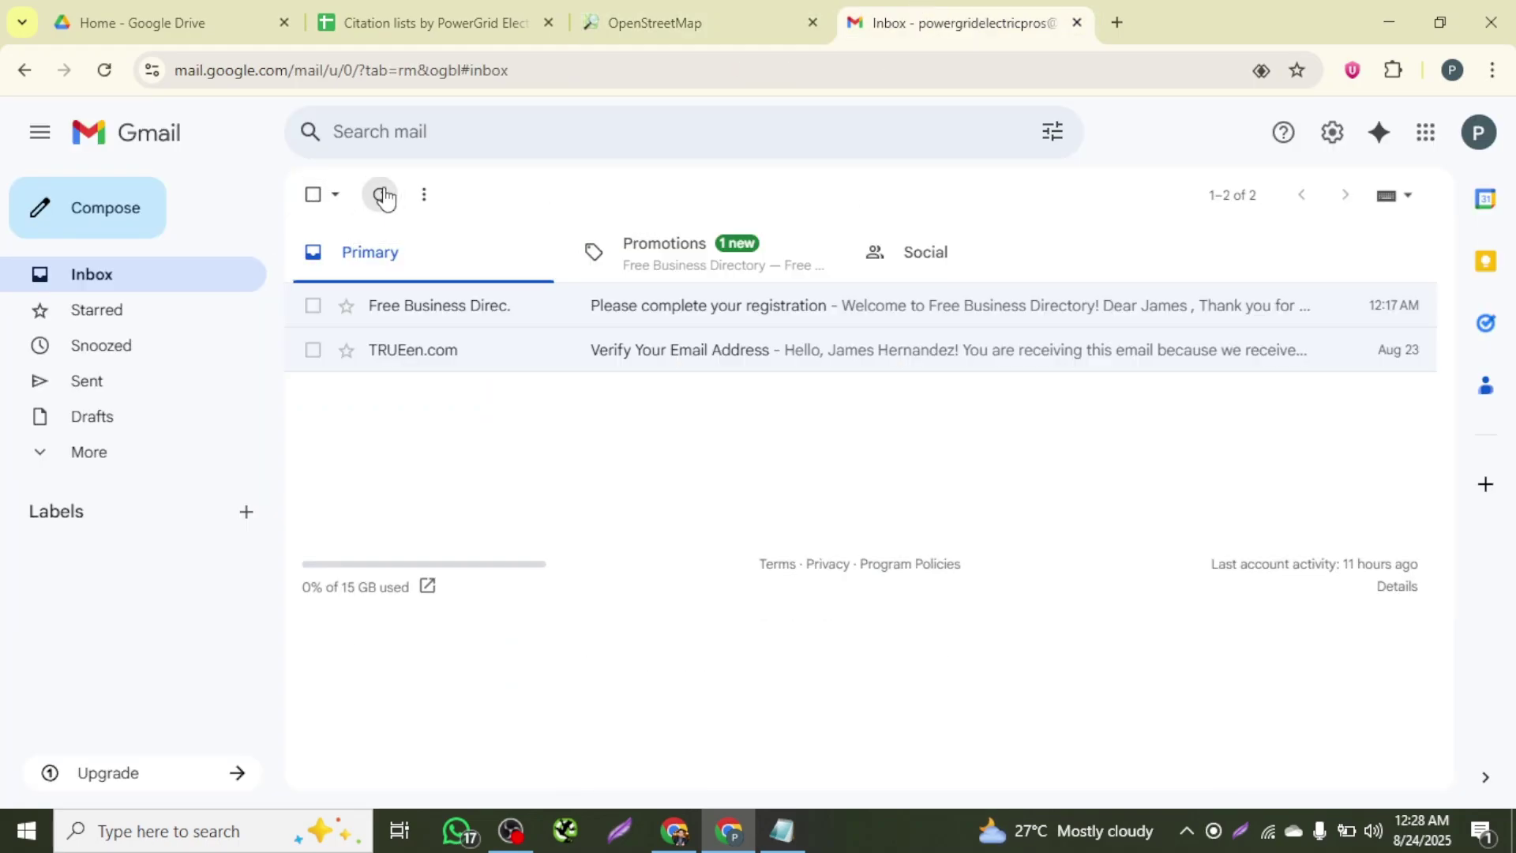
{"action": "left_click", "coordinate": [90, 454]}
{"action": "left_click", "coordinate": [91, 628]}
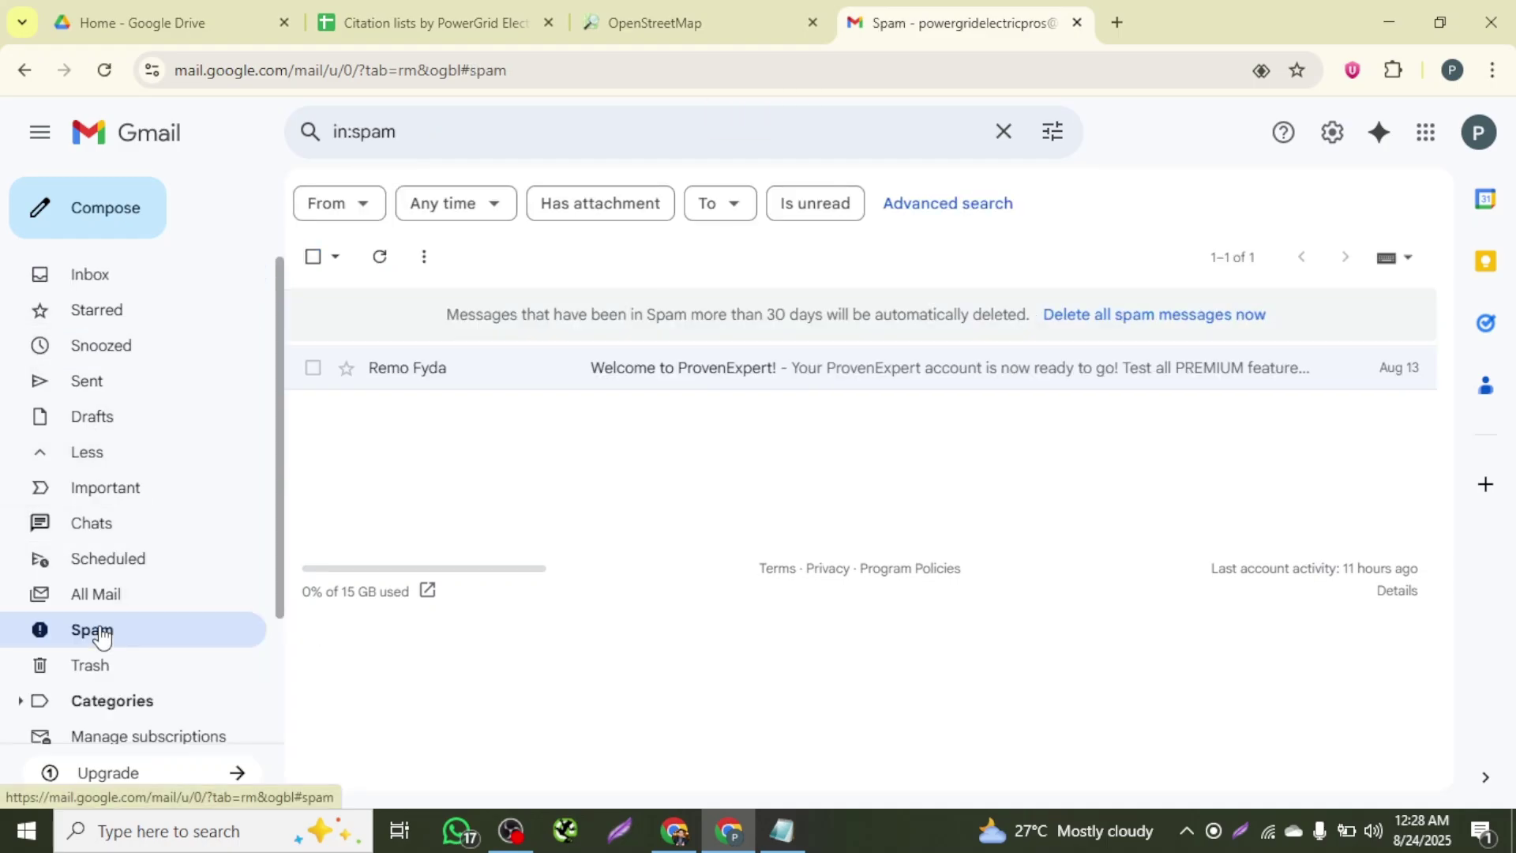
{"action": "left_click", "coordinate": [137, 286]}
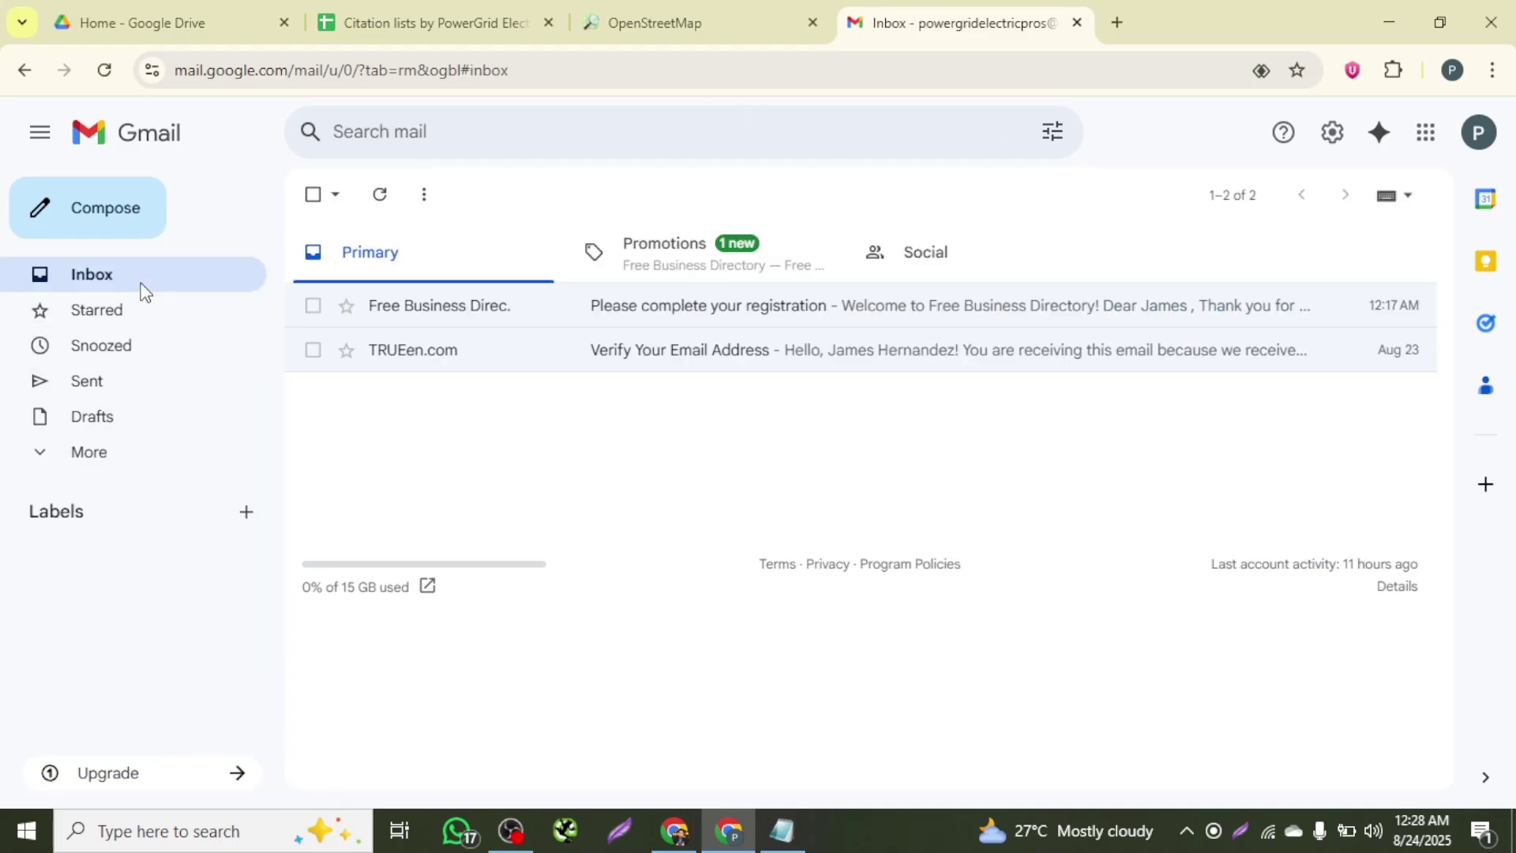
{"action": "left_click", "coordinate": [715, 254]}
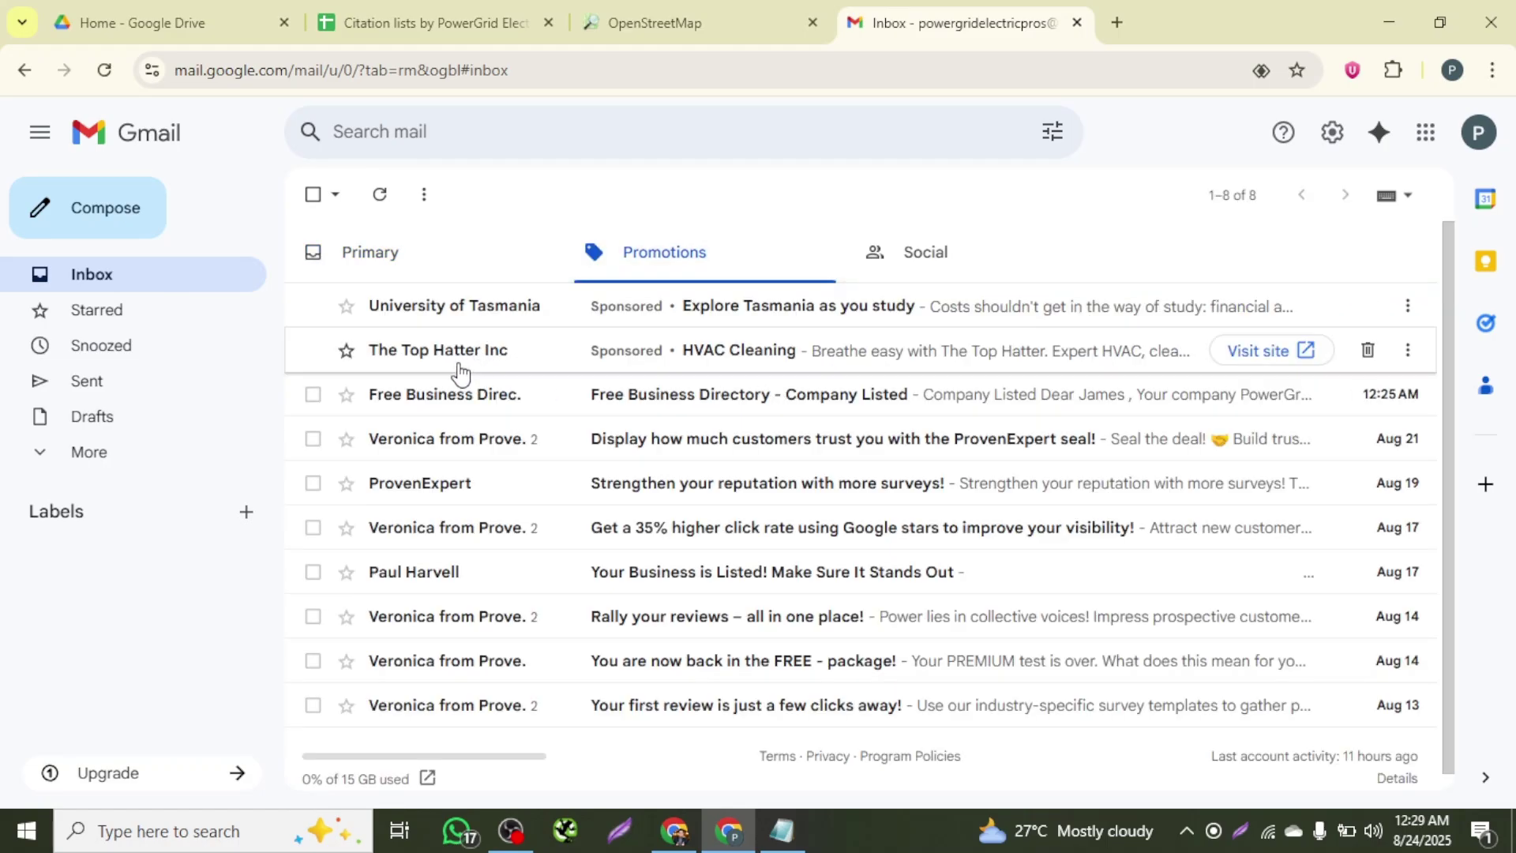
{"action": "left_click", "coordinate": [130, 280]}
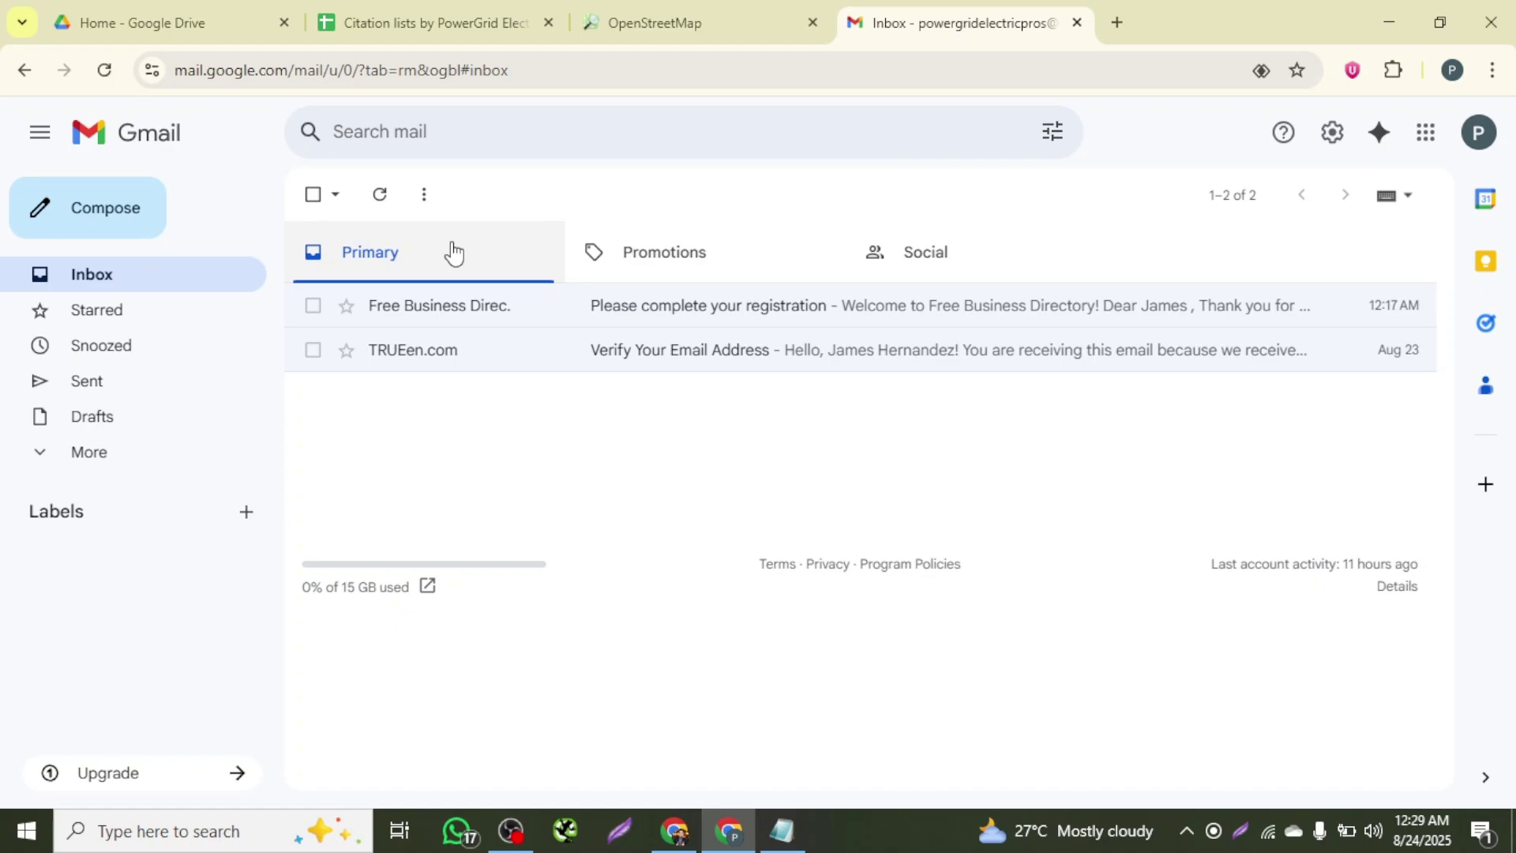
{"action": "left_click", "coordinate": [93, 457]}
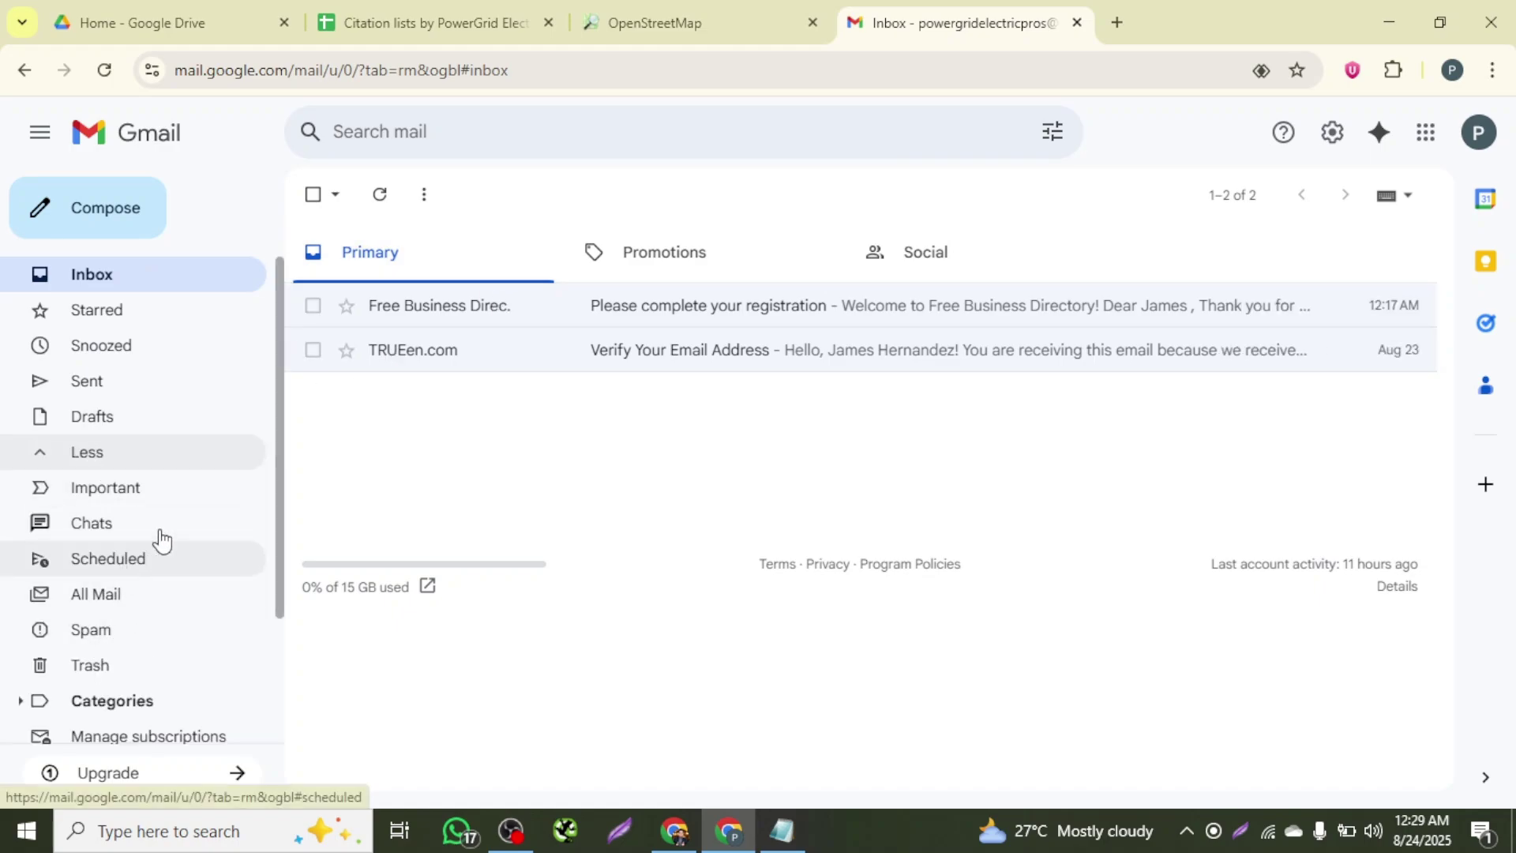
{"action": "left_click", "coordinate": [400, 203]}
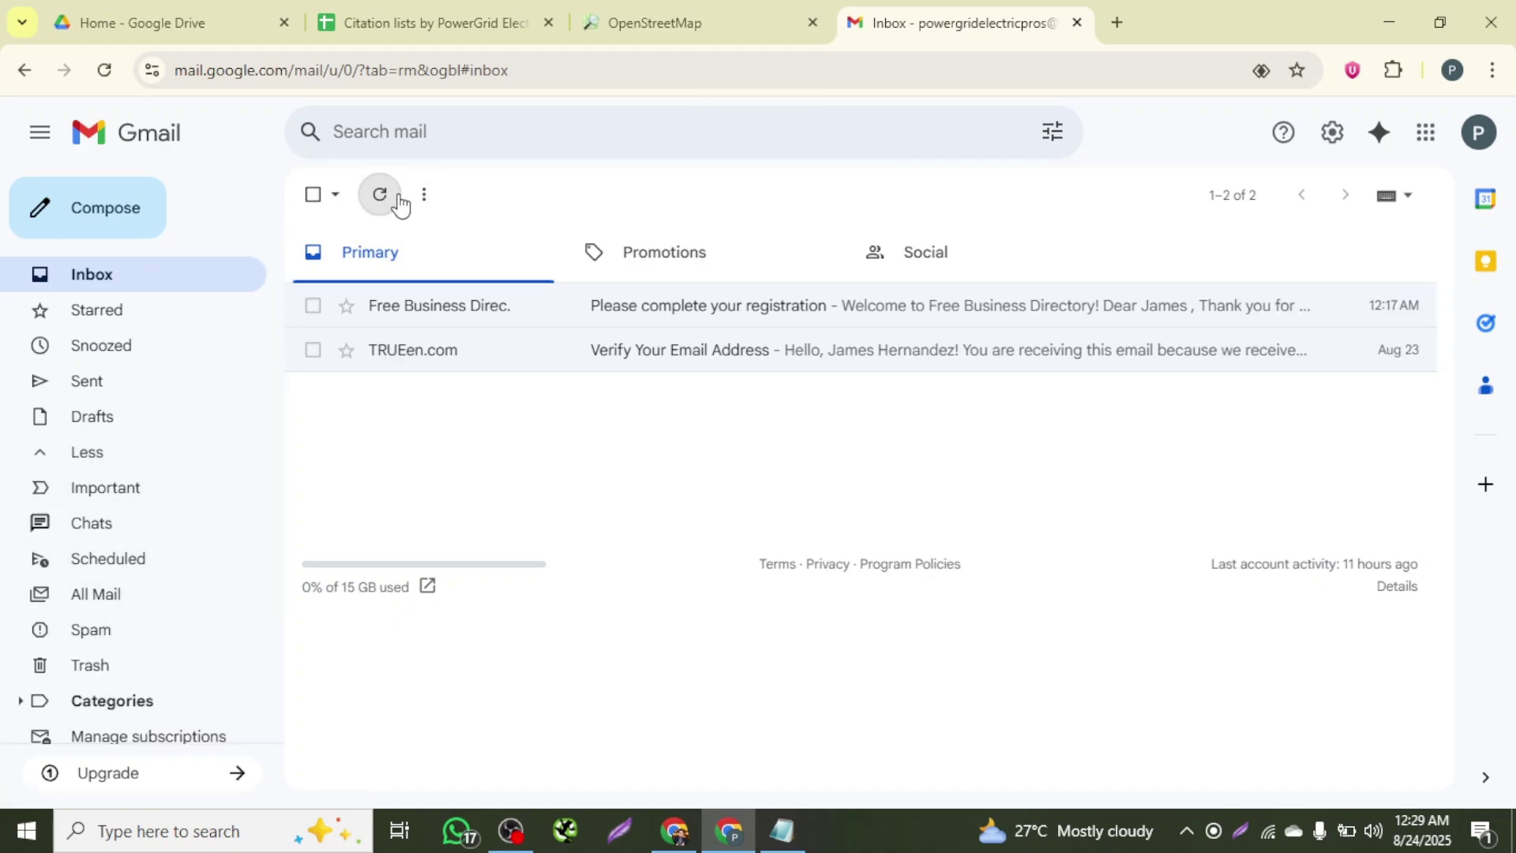
{"action": "left_click", "coordinate": [111, 606]}
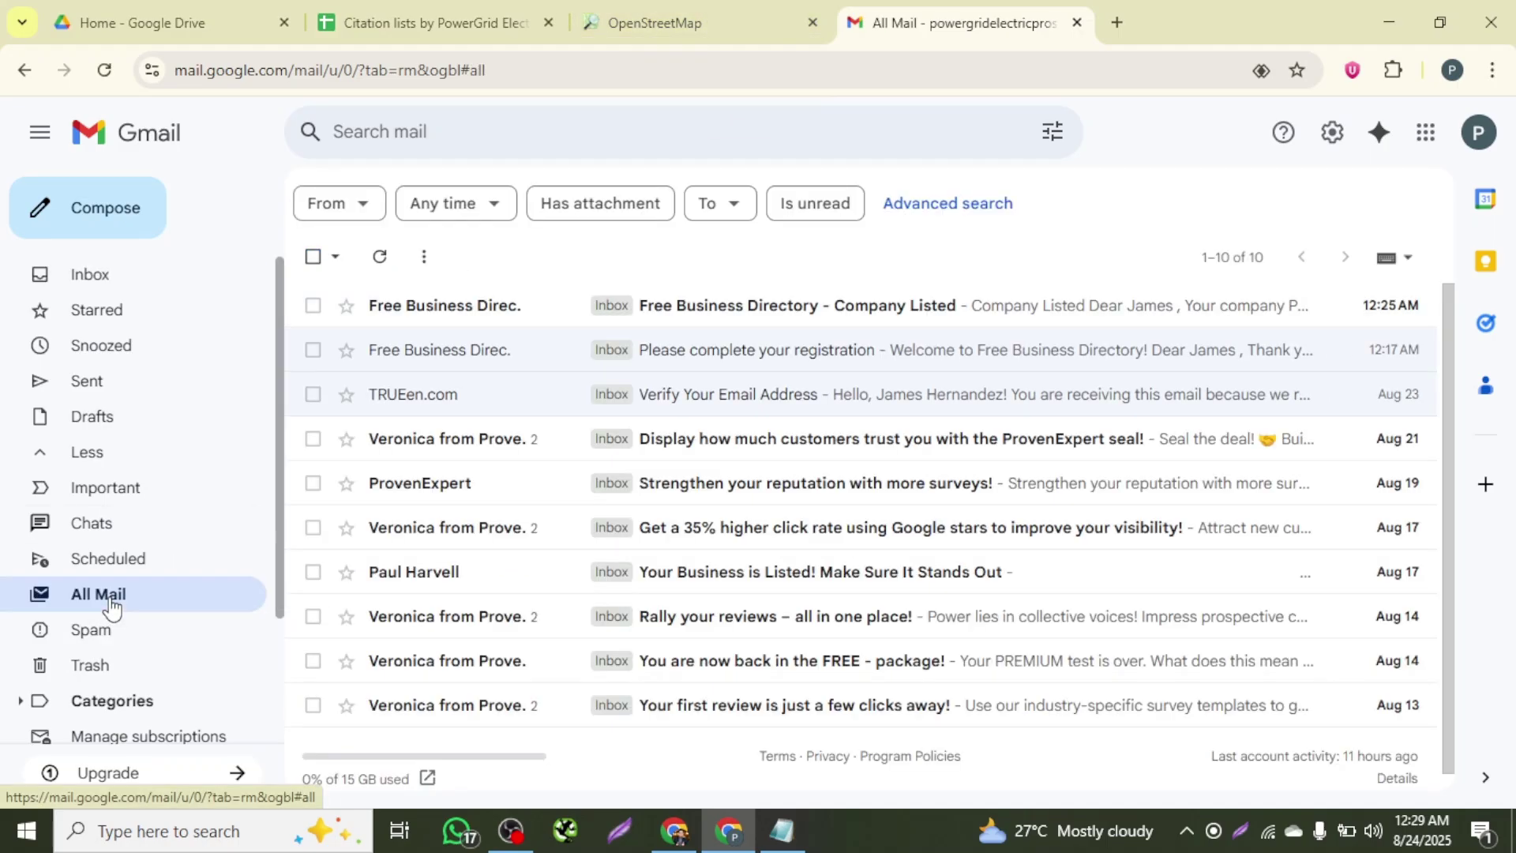
{"action": "left_click", "coordinate": [99, 629]}
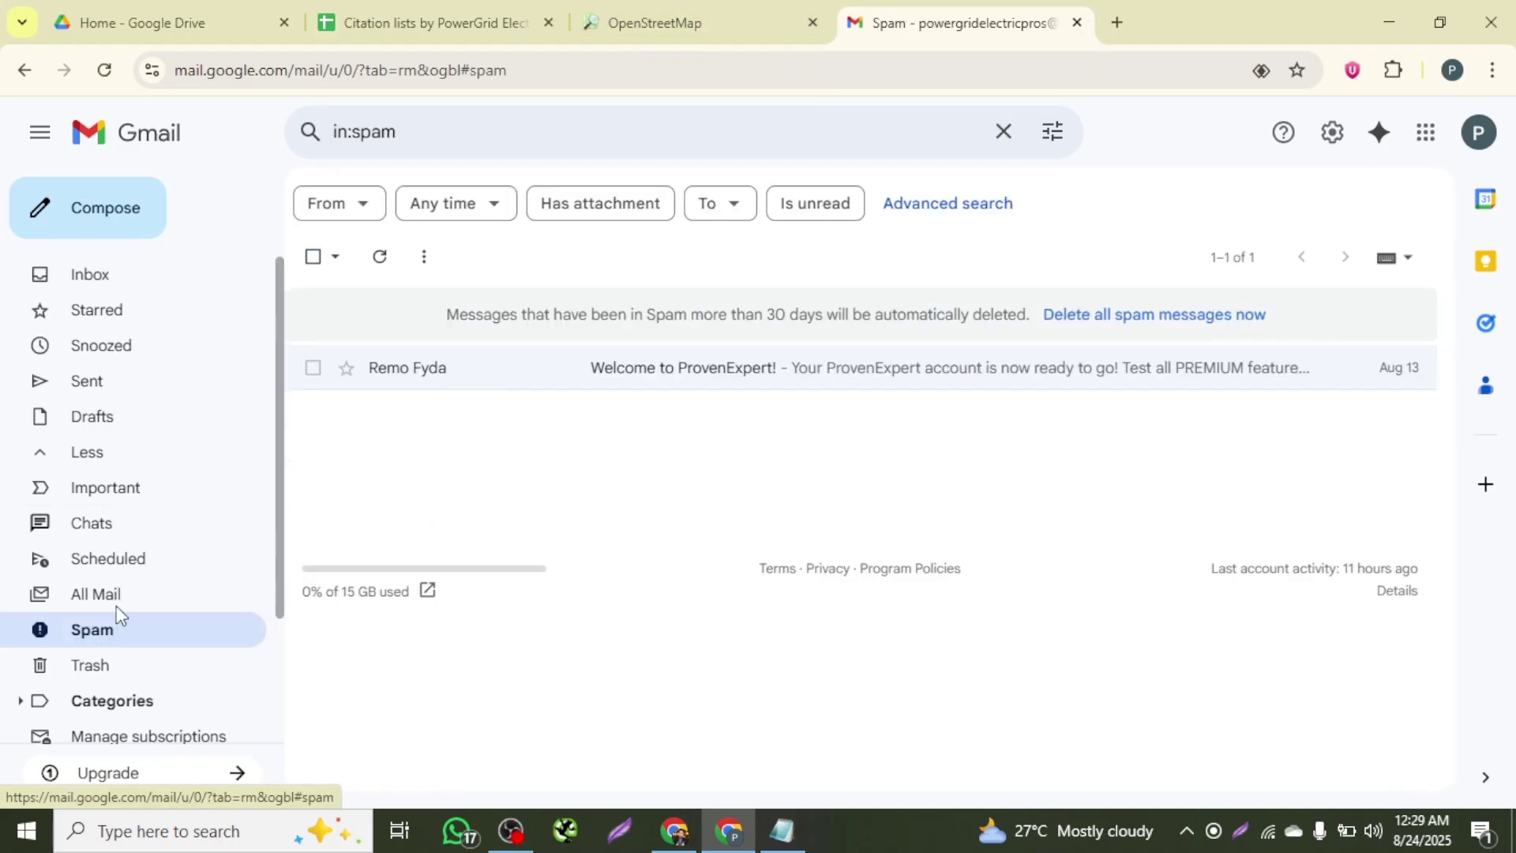
- Return to OpenStreetMap and request that the account confirmation email be sent again
{"action": "left_click", "coordinate": [715, 6]}
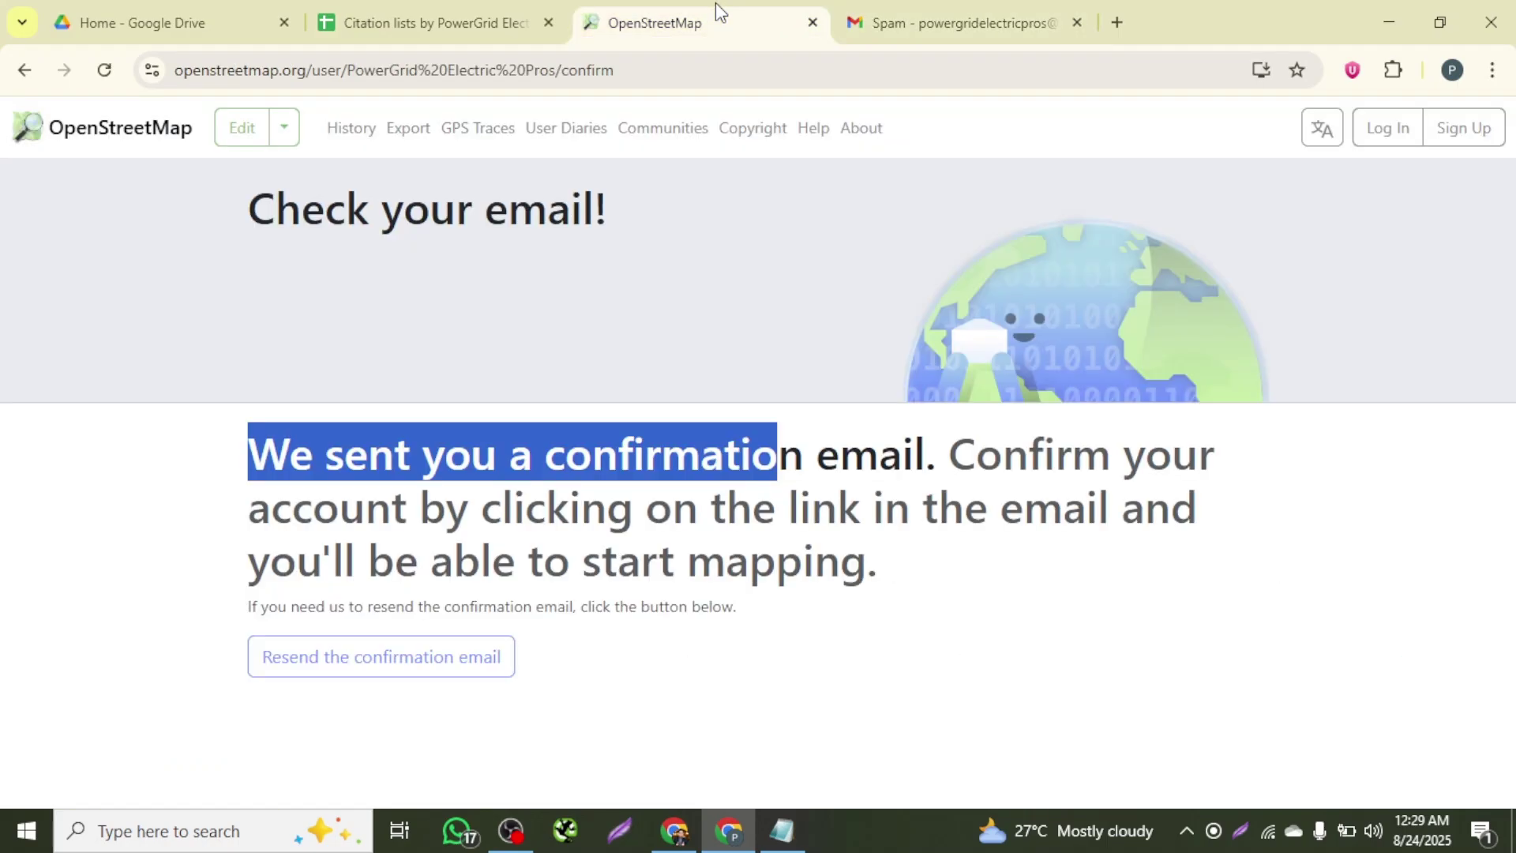
{"action": "left_click", "coordinate": [399, 654]}
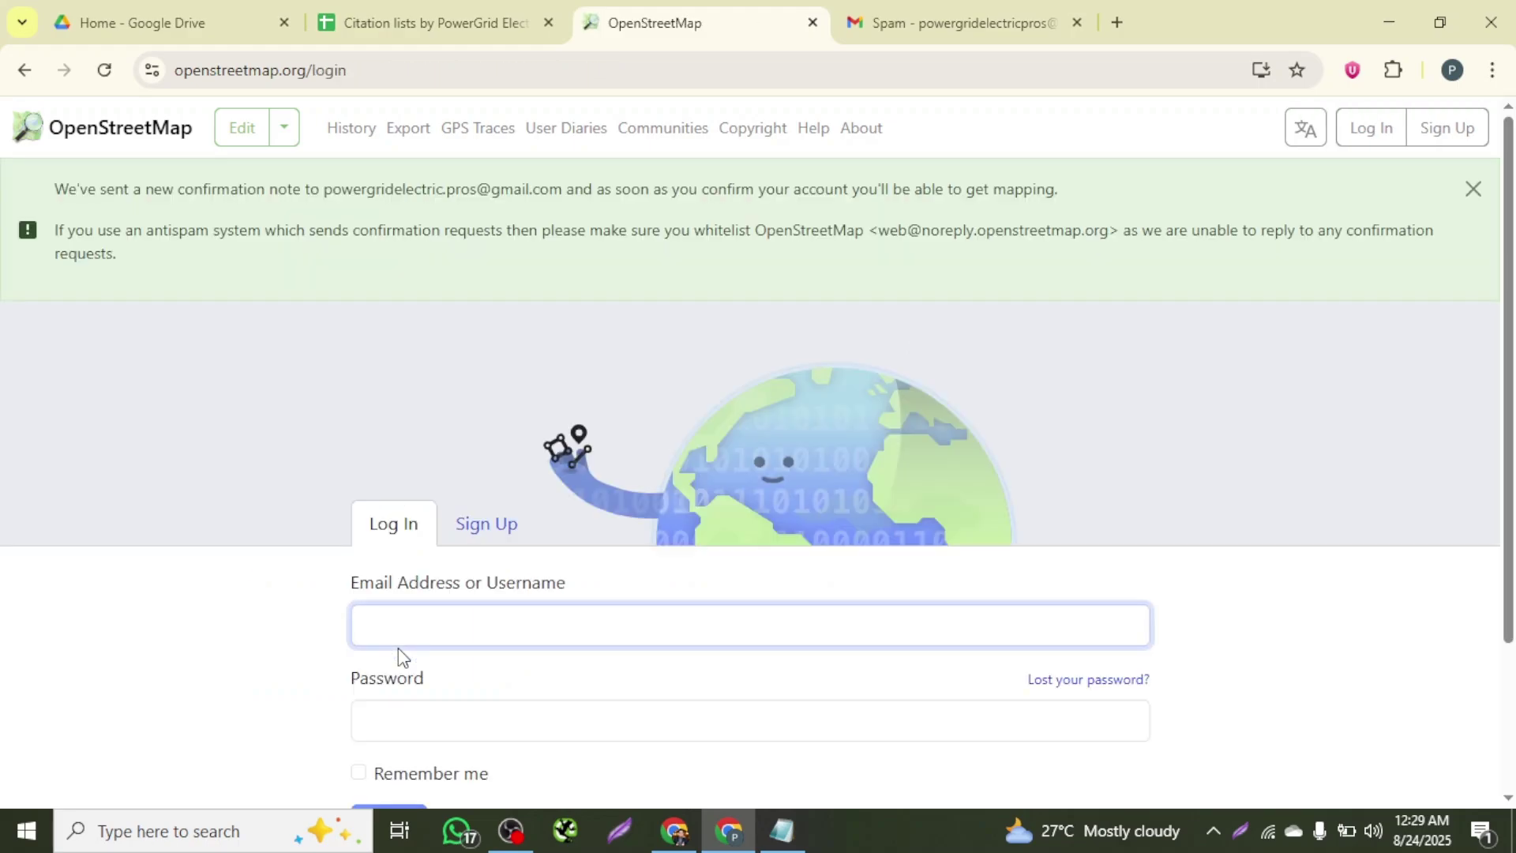
{"action": "scroll", "coordinate": [704, 480], "scroll_direction": "down", "scroll_amount": 3}
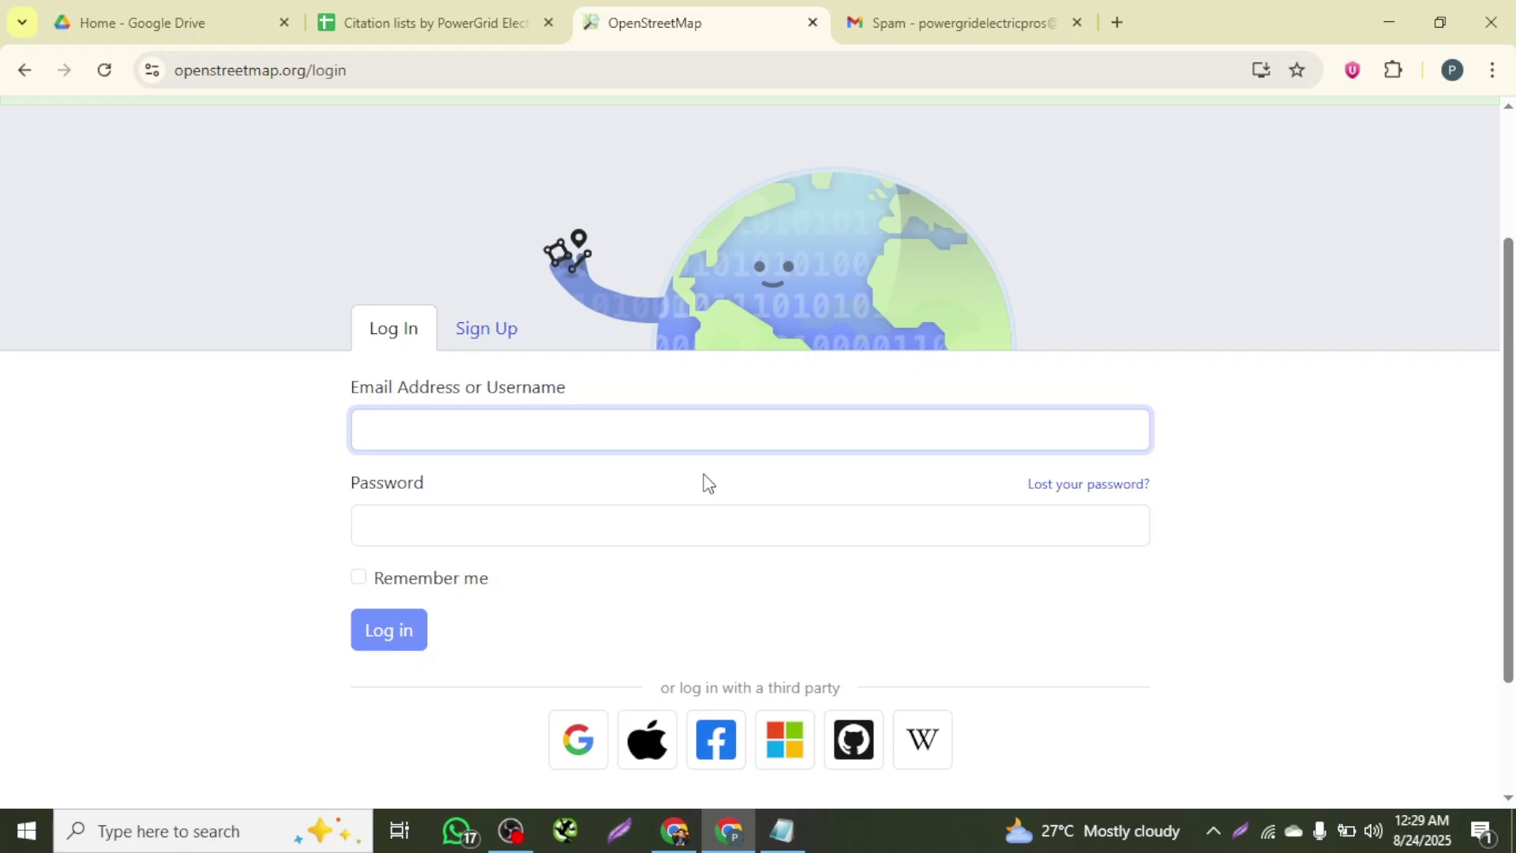
- Copy the email address from the freebusinessdirectory.com row of the citation sheet into OpenStreetMap's login form
{"action": "left_click", "coordinate": [406, 17]}
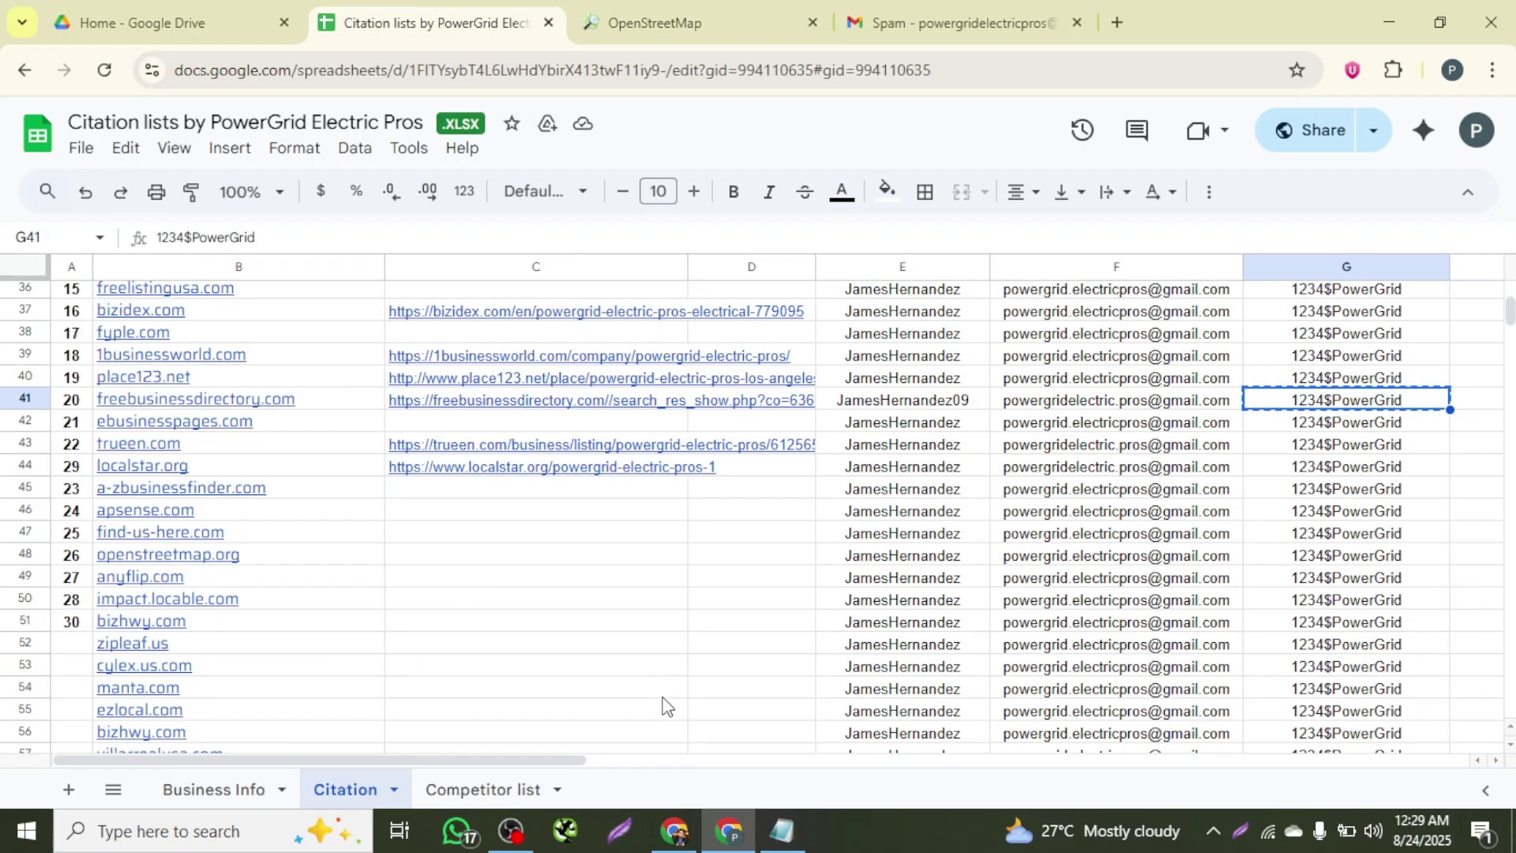
{"action": "left_click", "coordinate": [676, 10]}
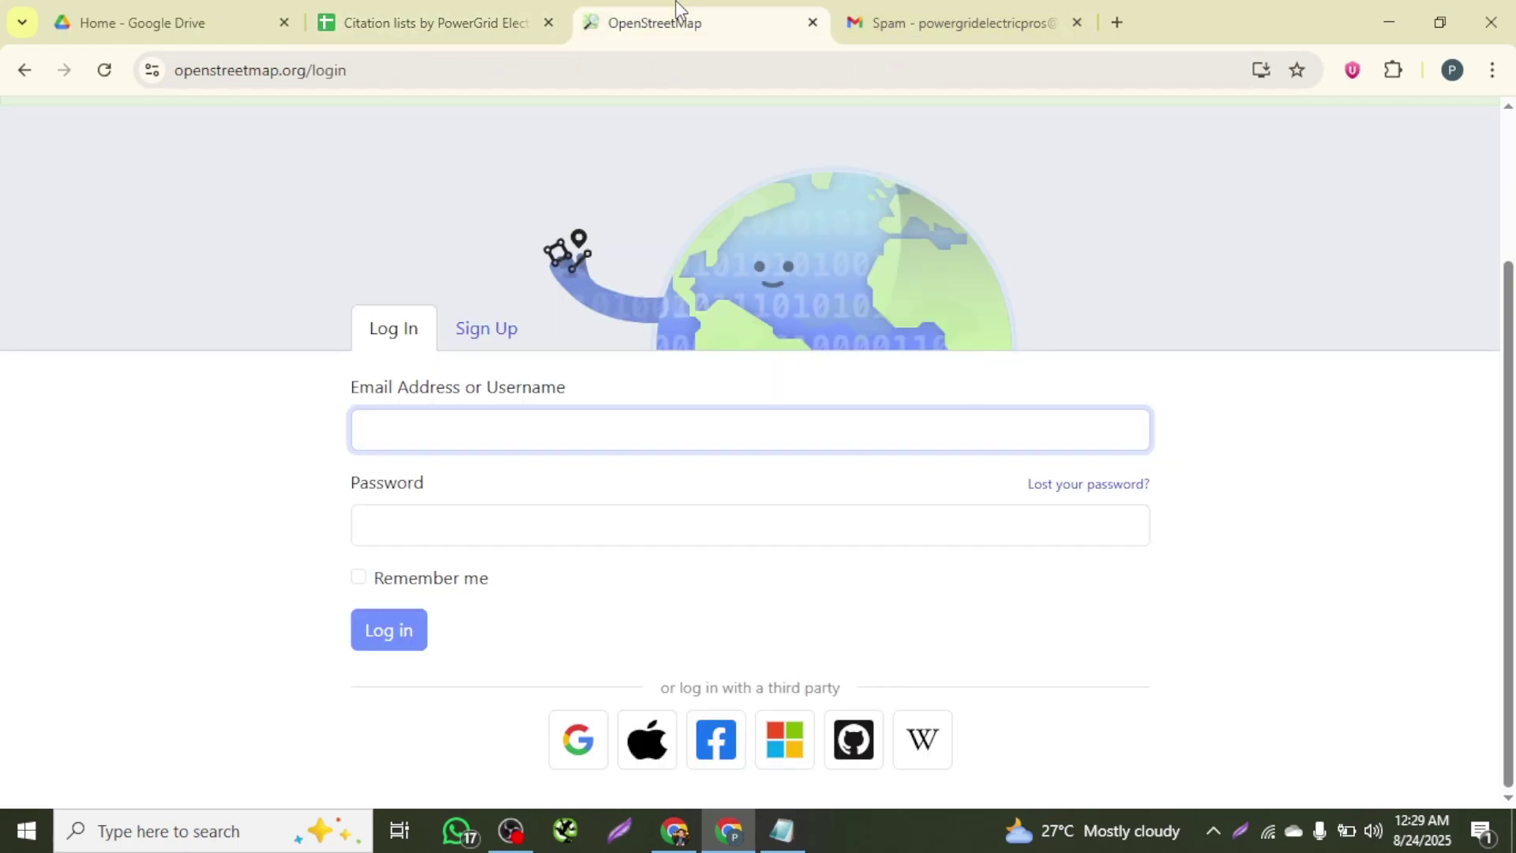
{"action": "left_click", "coordinate": [433, 6]}
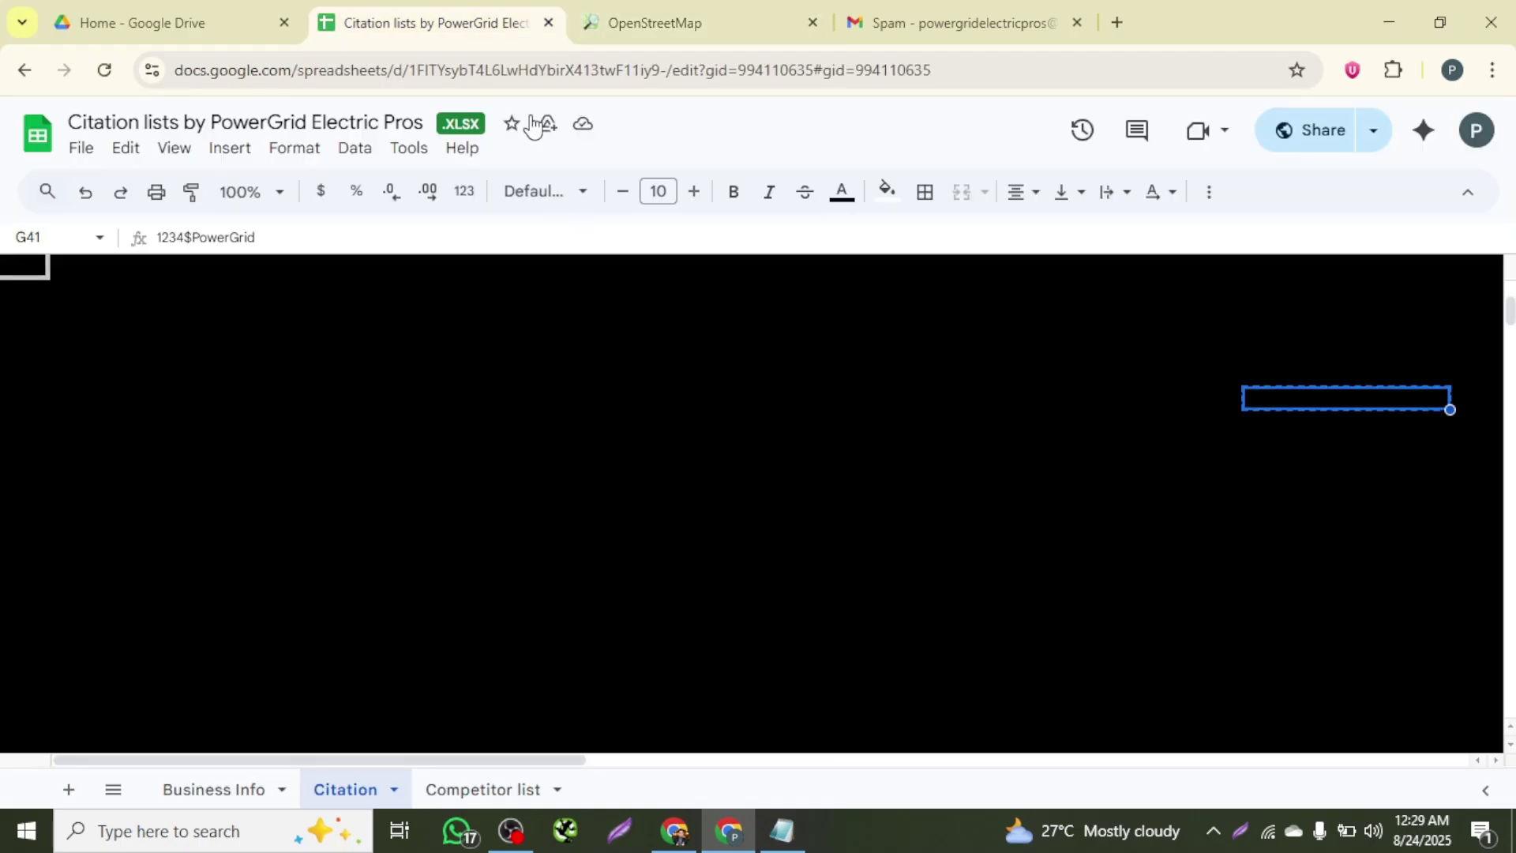
{"action": "left_click", "coordinate": [1093, 413]}
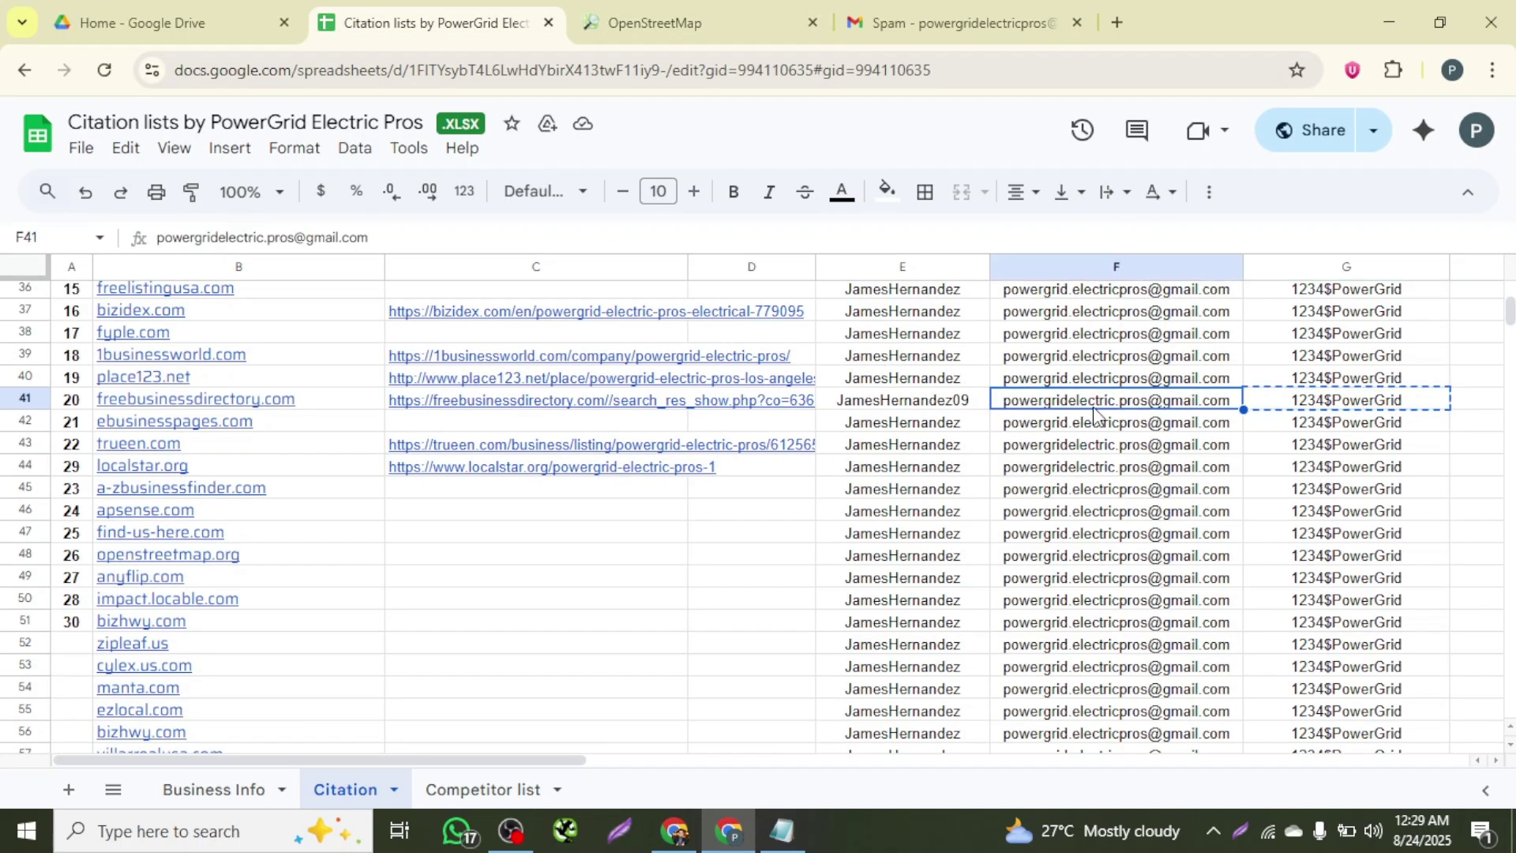
{"action": "left_click", "coordinate": [624, 19]}
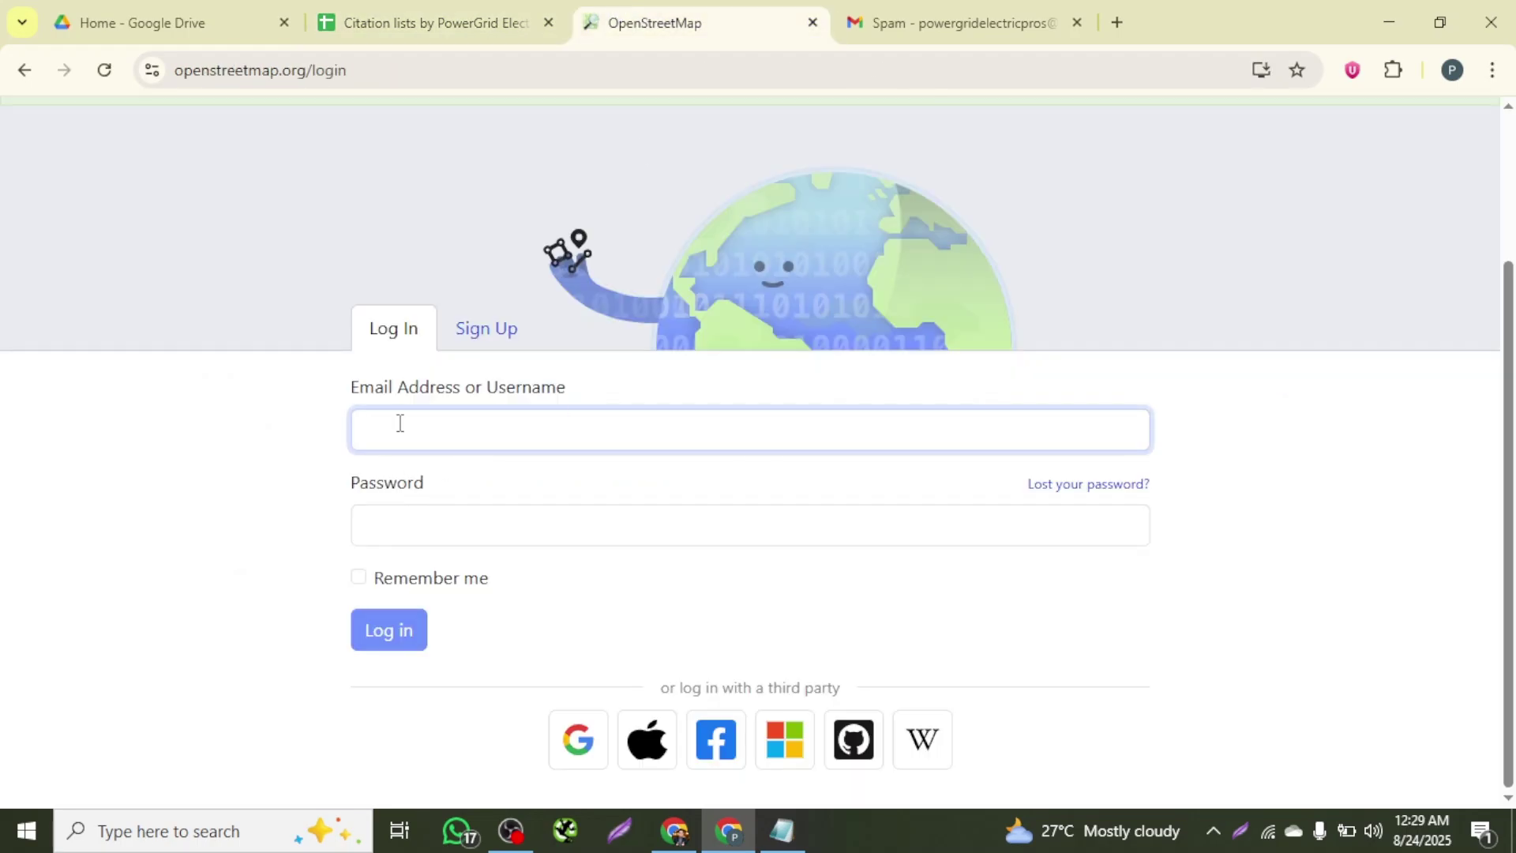
{"action": "key", "text": "ctrl+v"}
- Copy the account password from the same citation sheet row into the OpenStreetMap login form and log in
{"action": "left_click", "coordinate": [454, 14]}
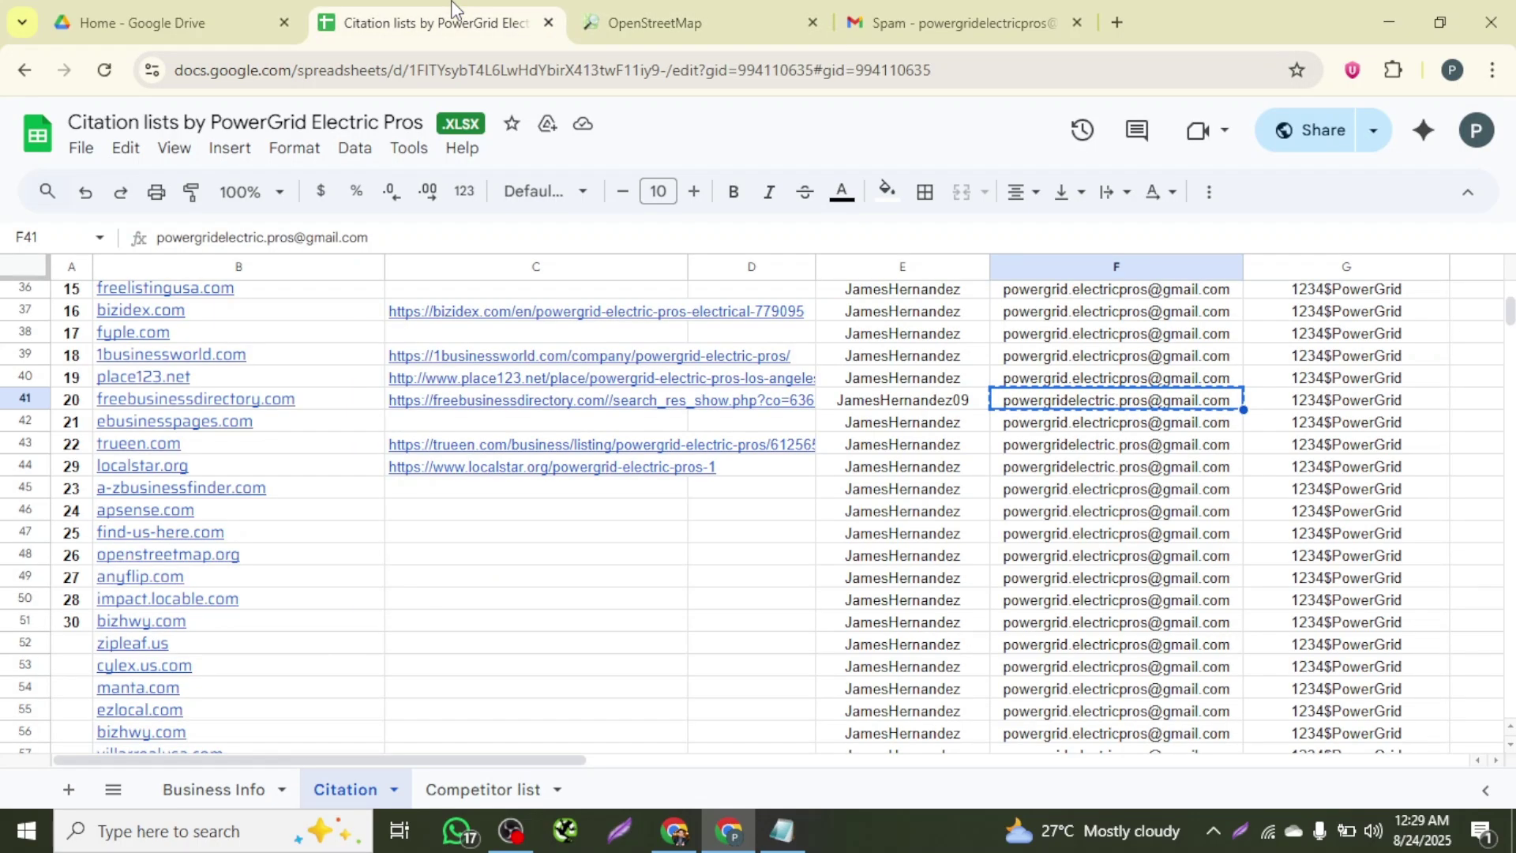
{"action": "left_click", "coordinate": [1354, 401]}
{"action": "key", "text": "ctrl+c"}
{"action": "left_click", "coordinate": [647, 22]}
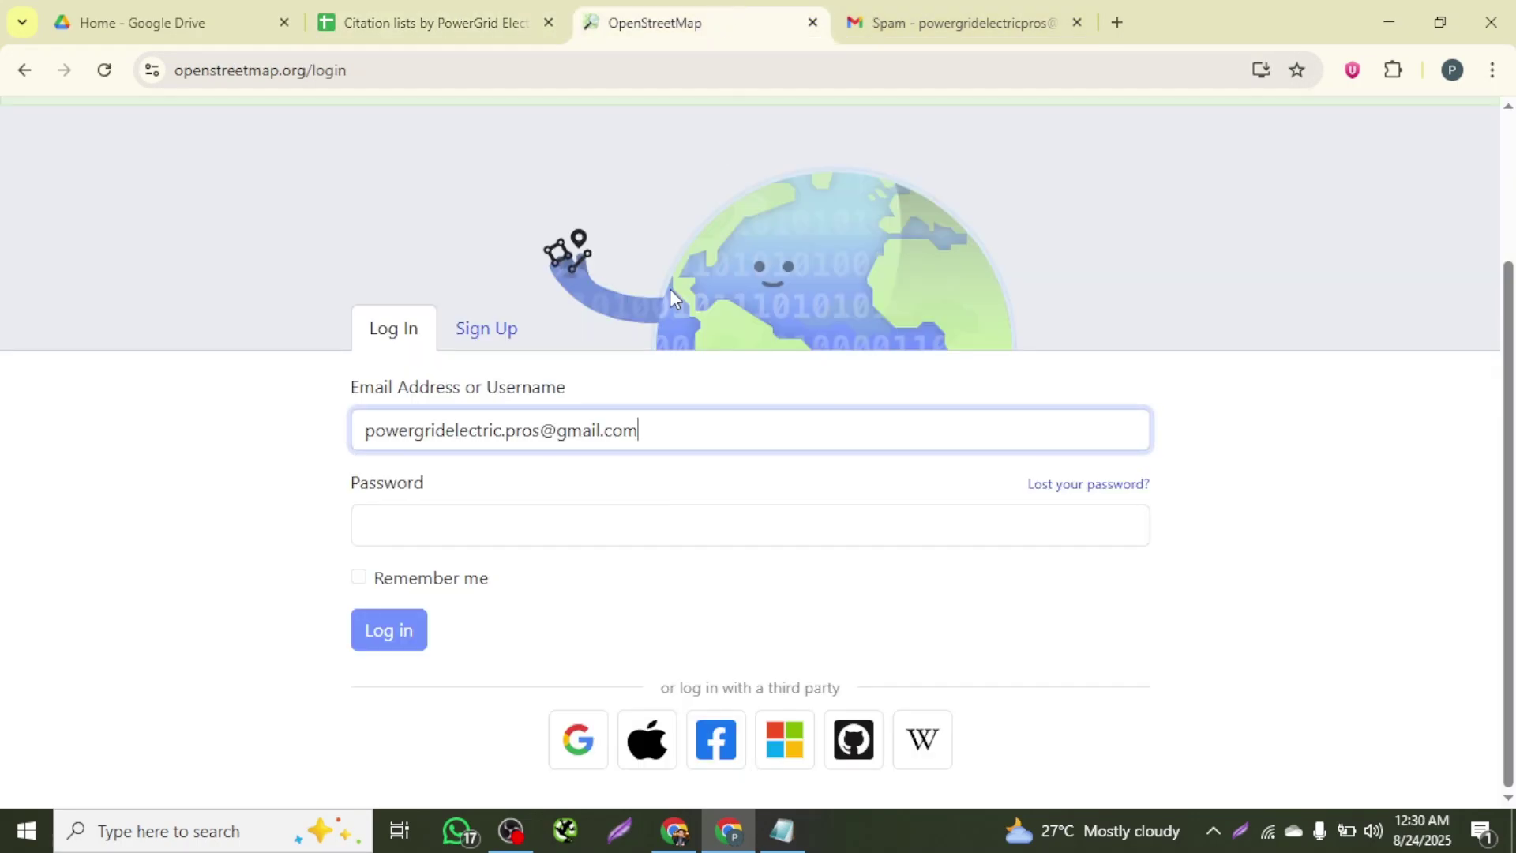
{"action": "left_click", "coordinate": [394, 519]}
{"action": "key", "text": "ctrl+v"}
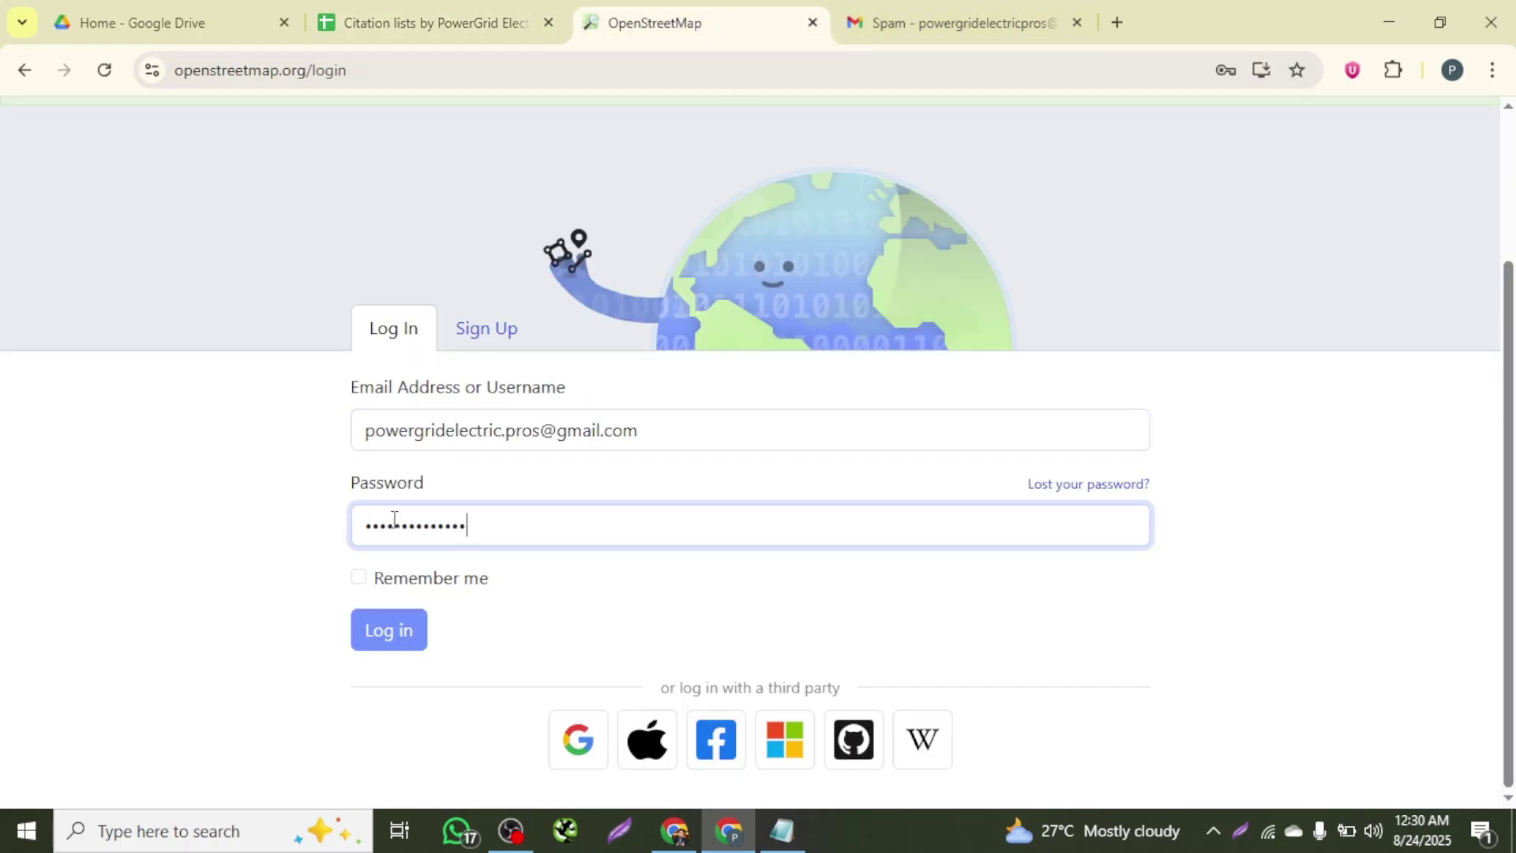
{"action": "left_click", "coordinate": [377, 639]}
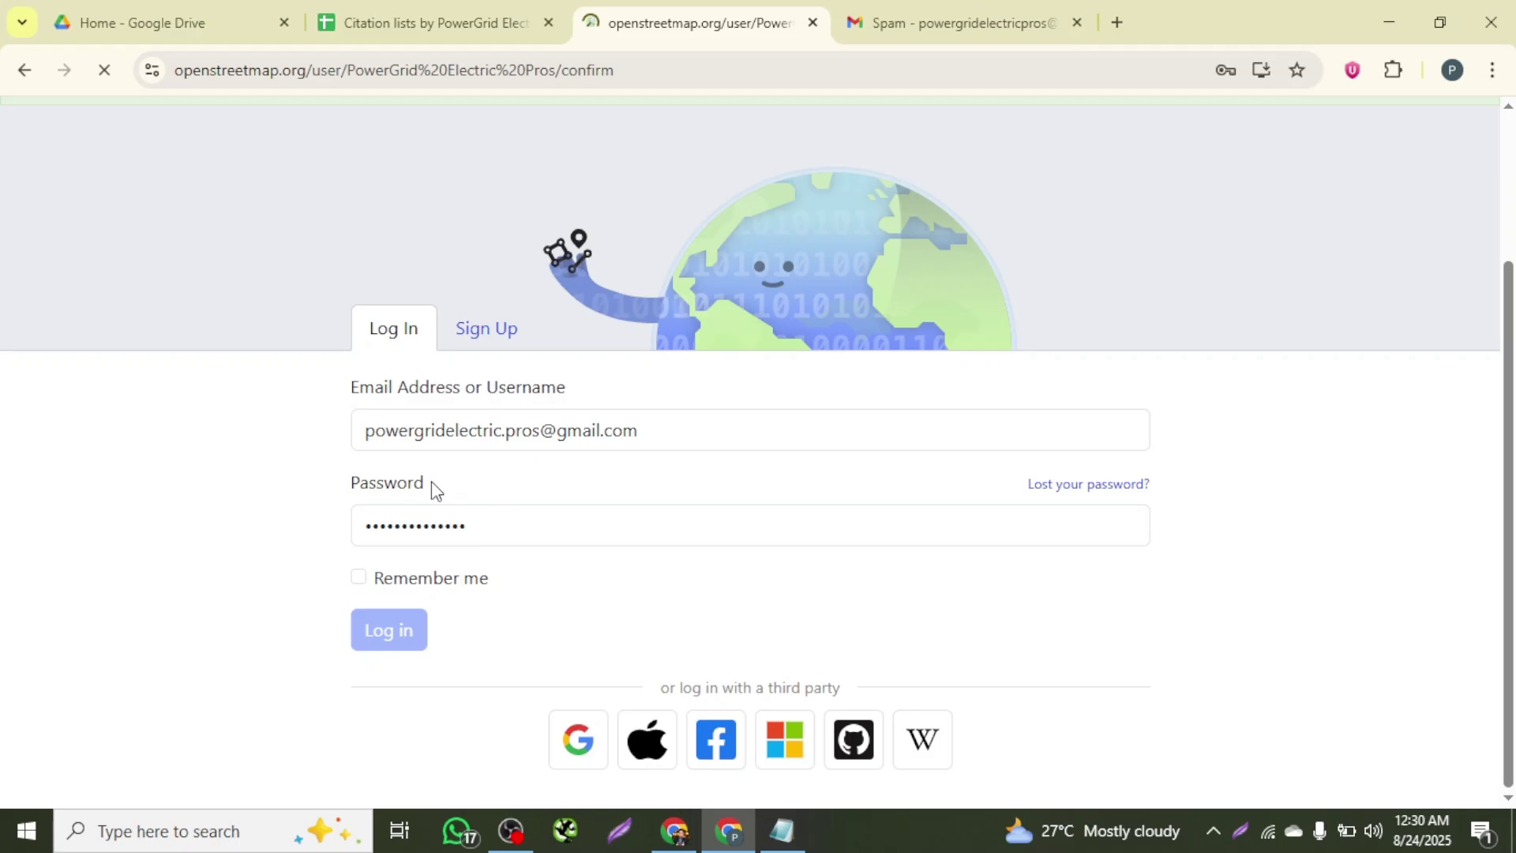
- Open the "Welcome to OpenStreetMap" email in the Gmail inbox and follow its account confirmation link
{"action": "left_click", "coordinate": [964, 16]}
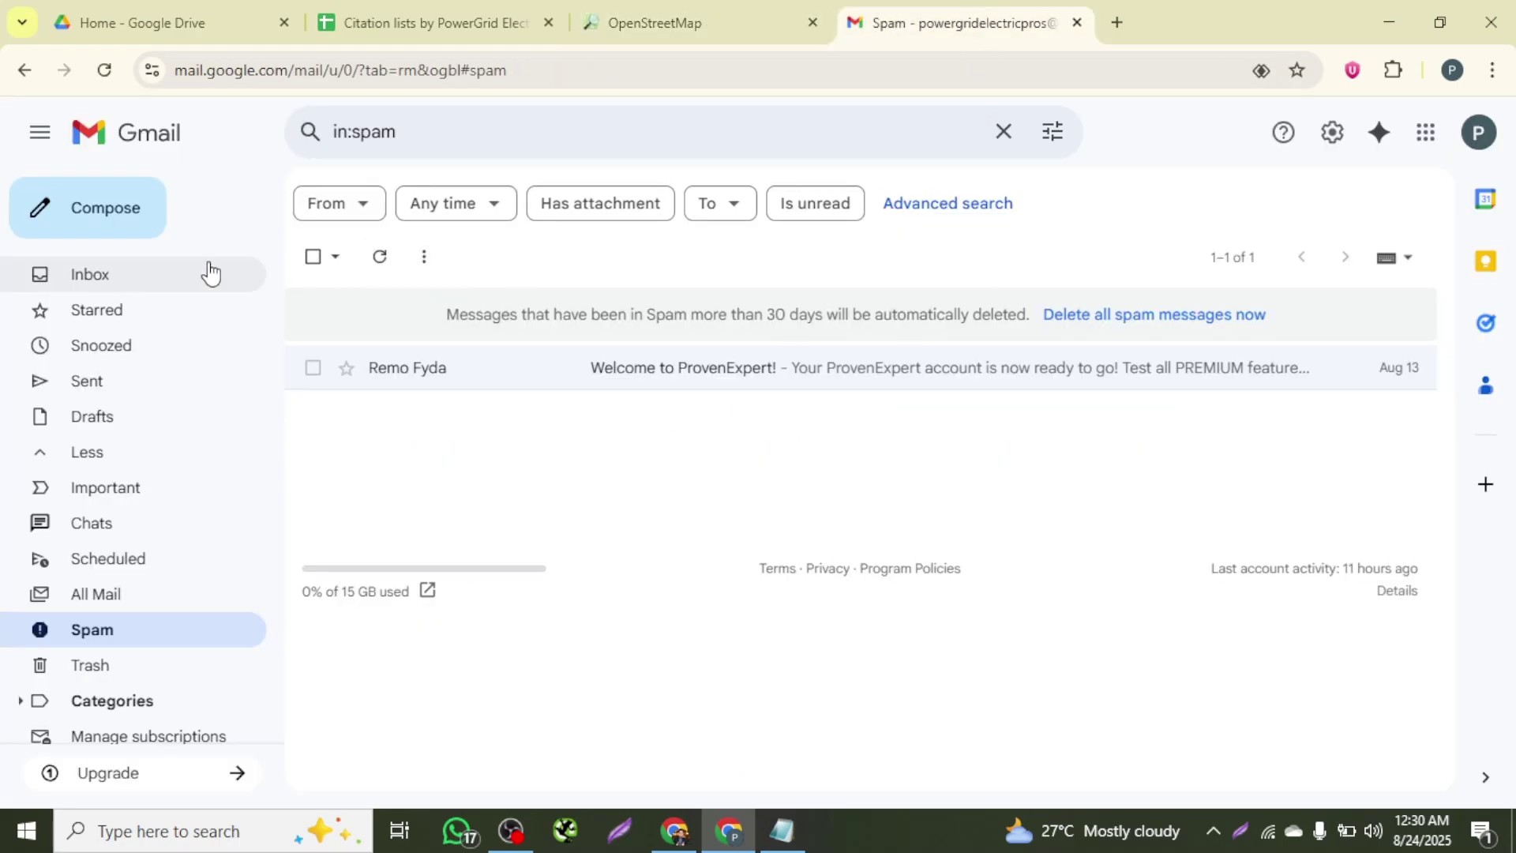
{"action": "left_click", "coordinate": [155, 274]}
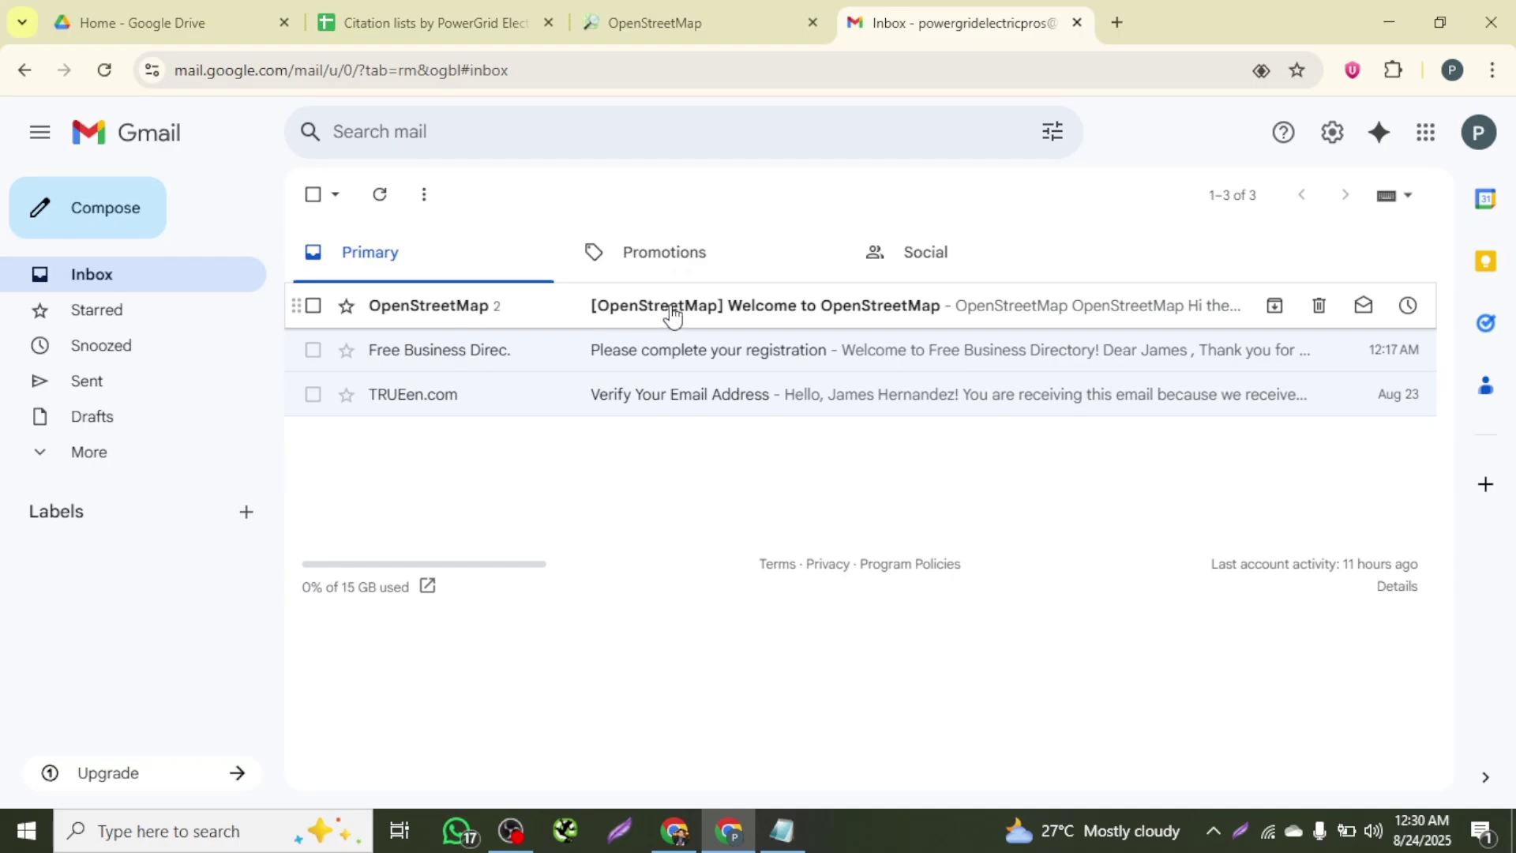
{"action": "left_click", "coordinate": [671, 312]}
{"action": "scroll", "coordinate": [671, 313], "scroll_direction": "down", "scroll_amount": 3}
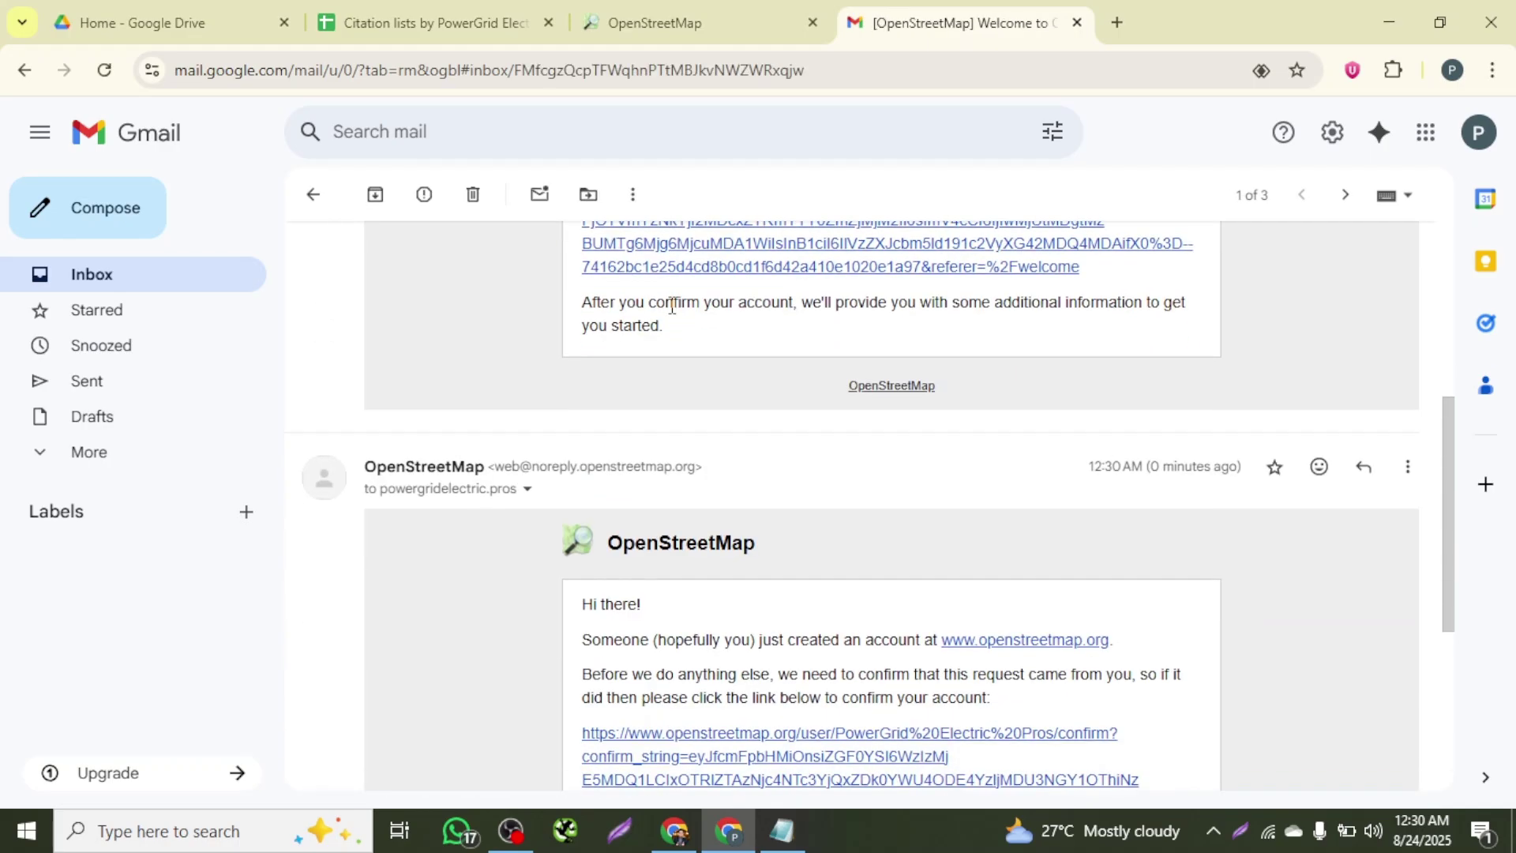
{"action": "scroll", "coordinate": [671, 305], "scroll_direction": "up", "scroll_amount": 3}
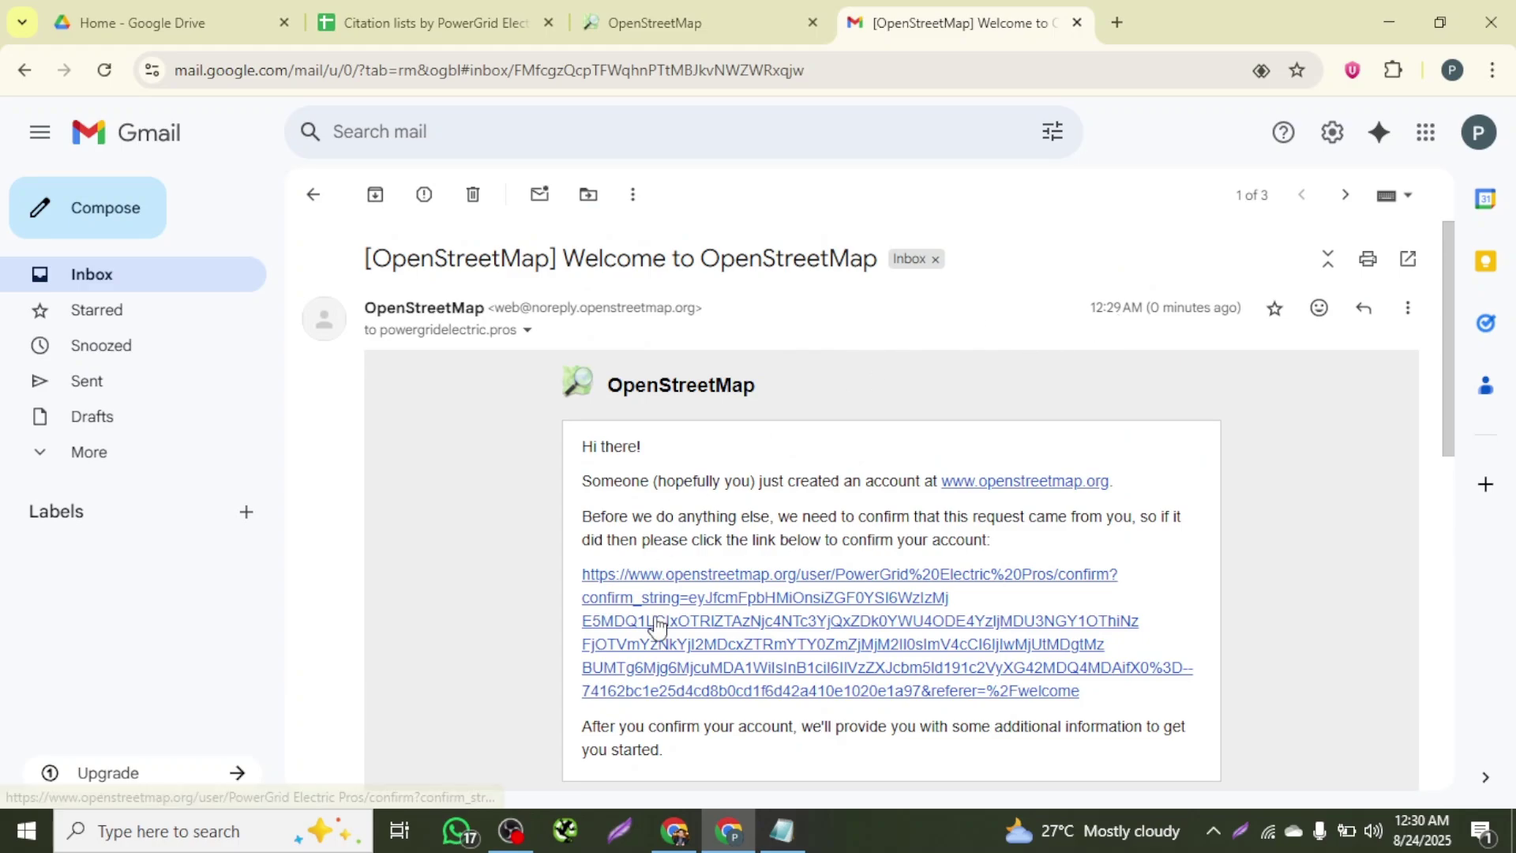
{"action": "left_click", "coordinate": [715, 576]}
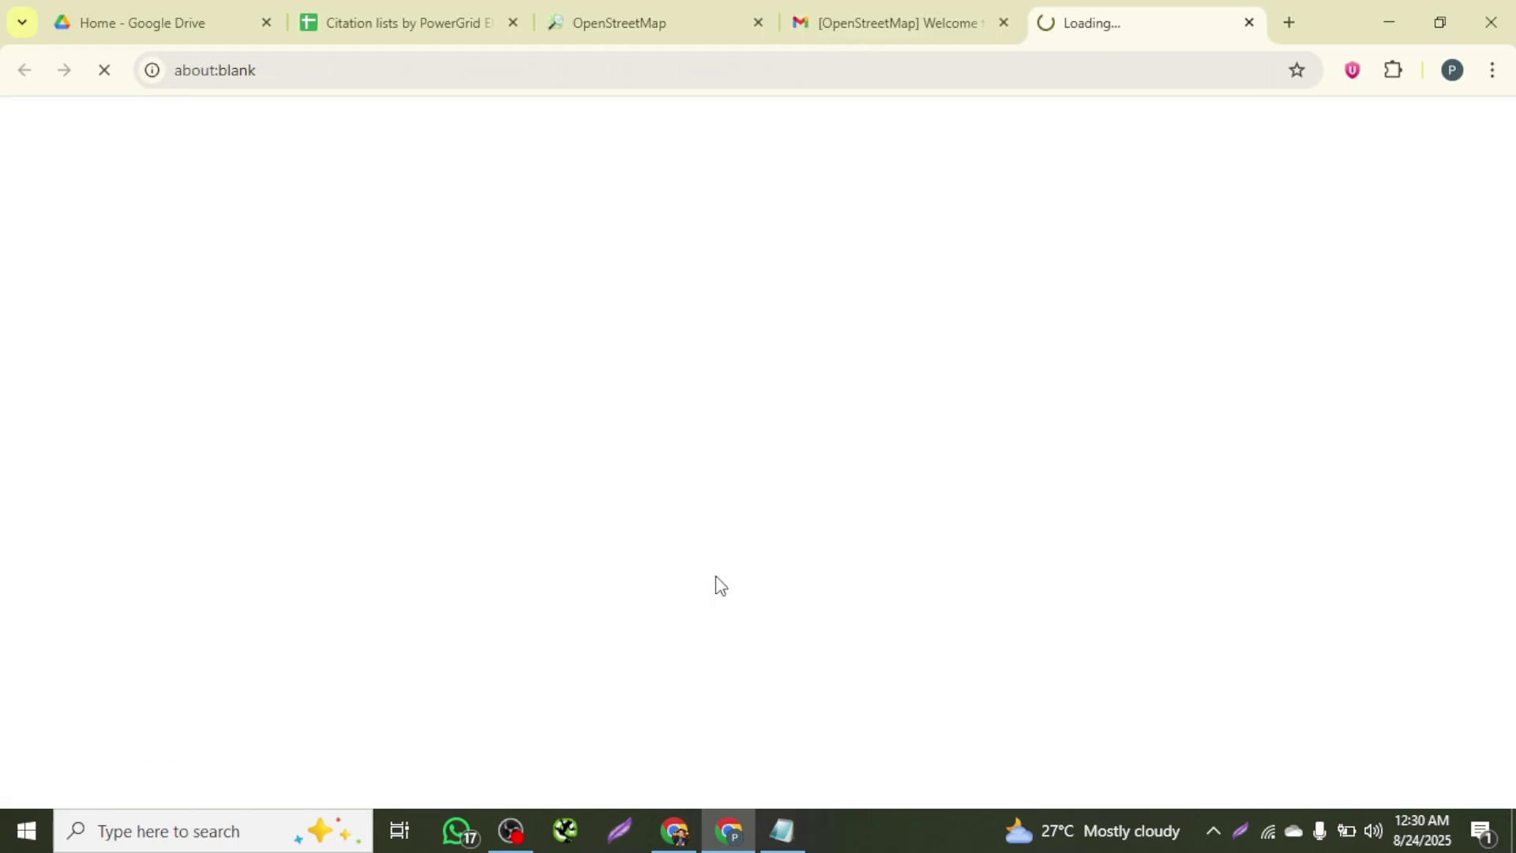
- Close the old OpenStreetMap tab and go from the welcome page to the account's dashboard
{"action": "left_click", "coordinate": [758, 22]}
{"action": "scroll", "coordinate": [704, 537], "scroll_direction": "down", "scroll_amount": 8}
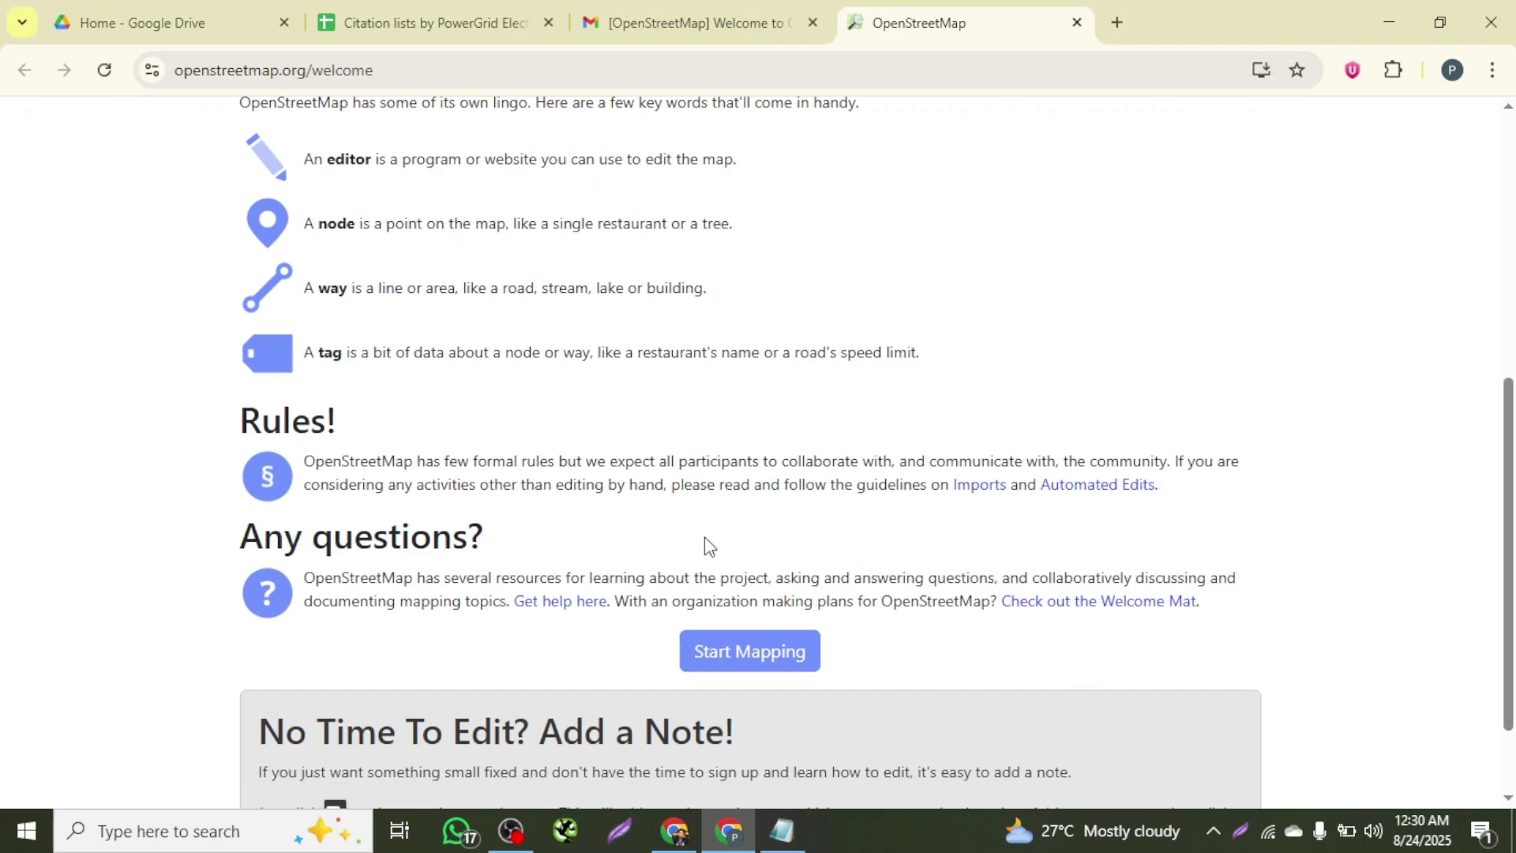
{"action": "left_click", "coordinate": [704, 536]}
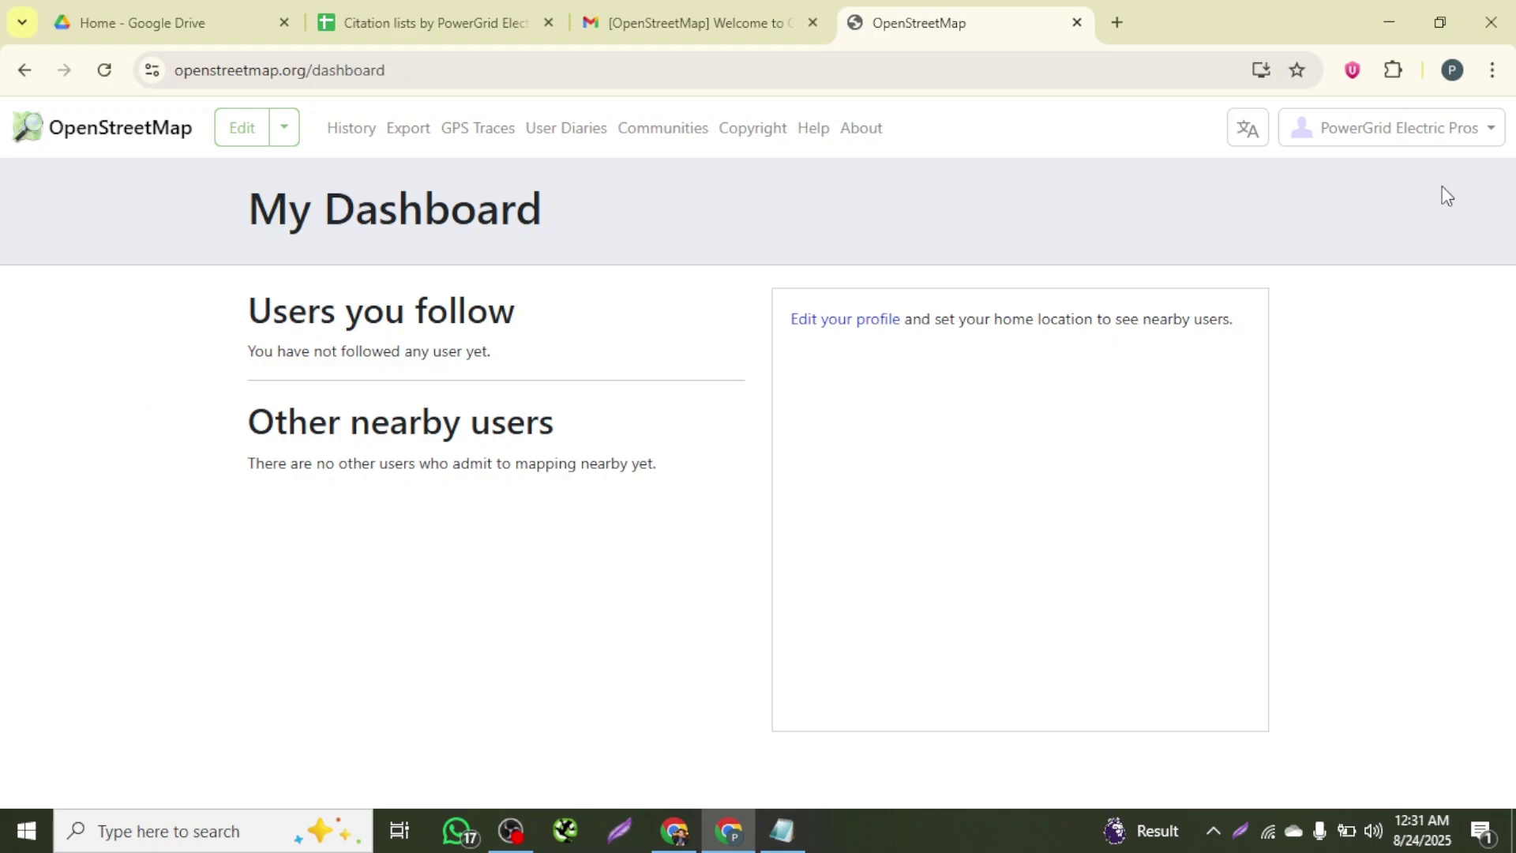
- Open the profile editor from the dashboard and go to its Description section
{"action": "left_click", "coordinate": [849, 328]}
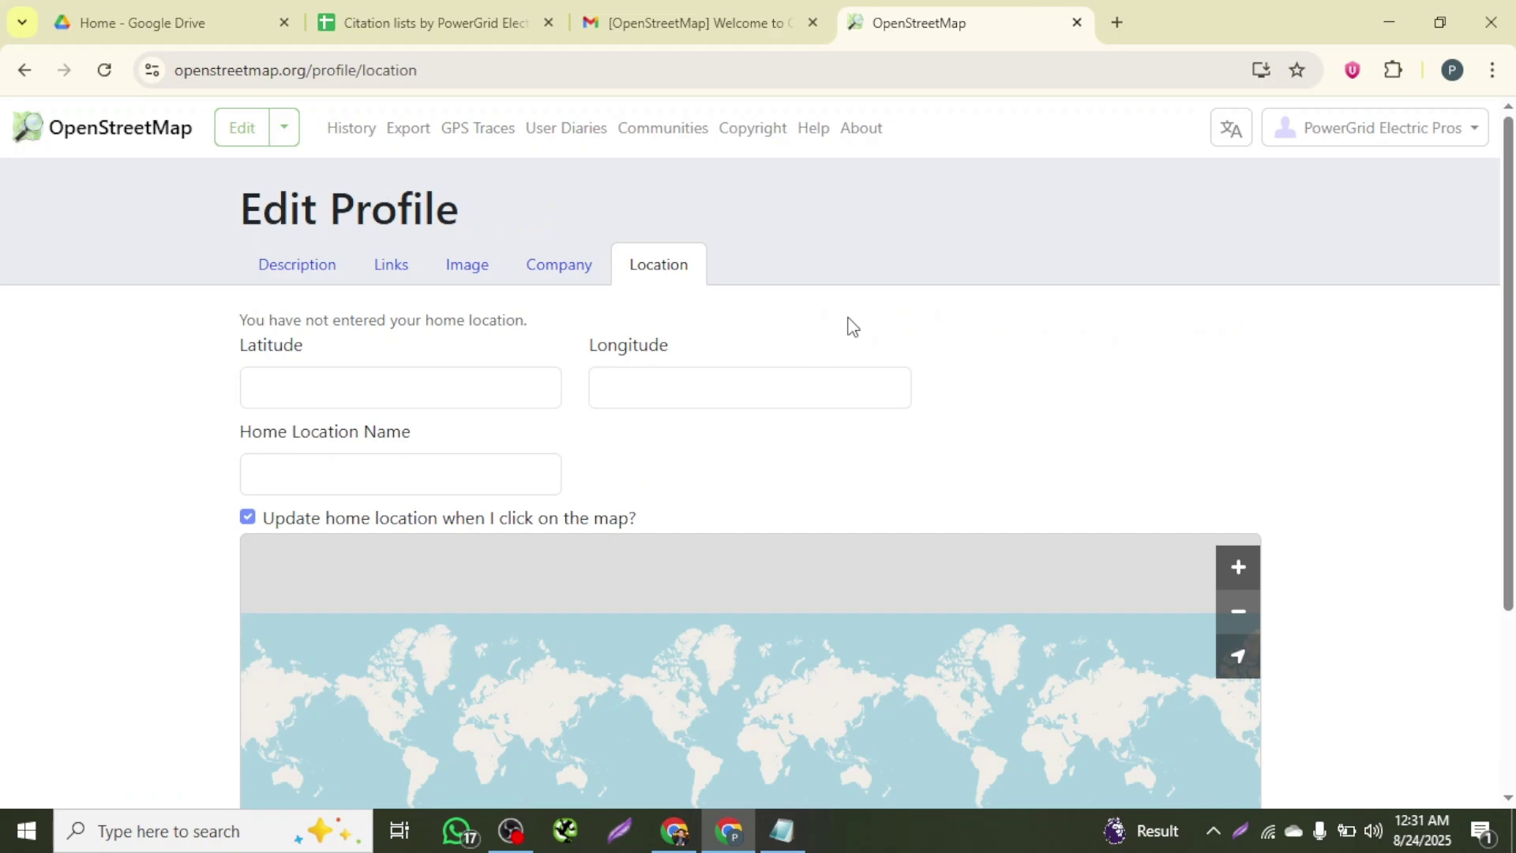
{"action": "left_click", "coordinate": [316, 272]}
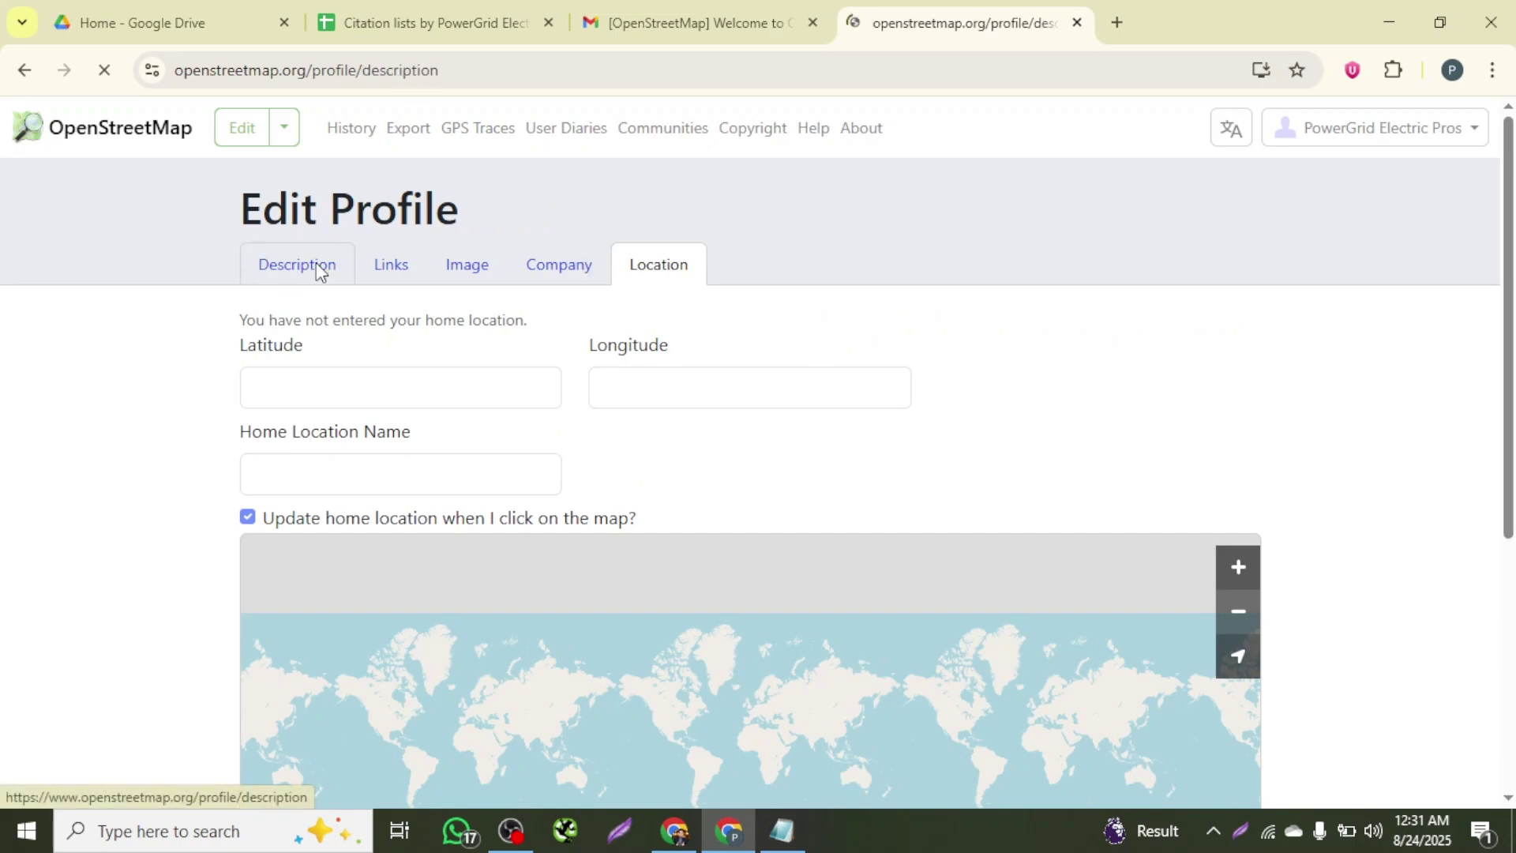
{"action": "scroll", "coordinate": [468, 525], "scroll_direction": "down", "scroll_amount": 3}
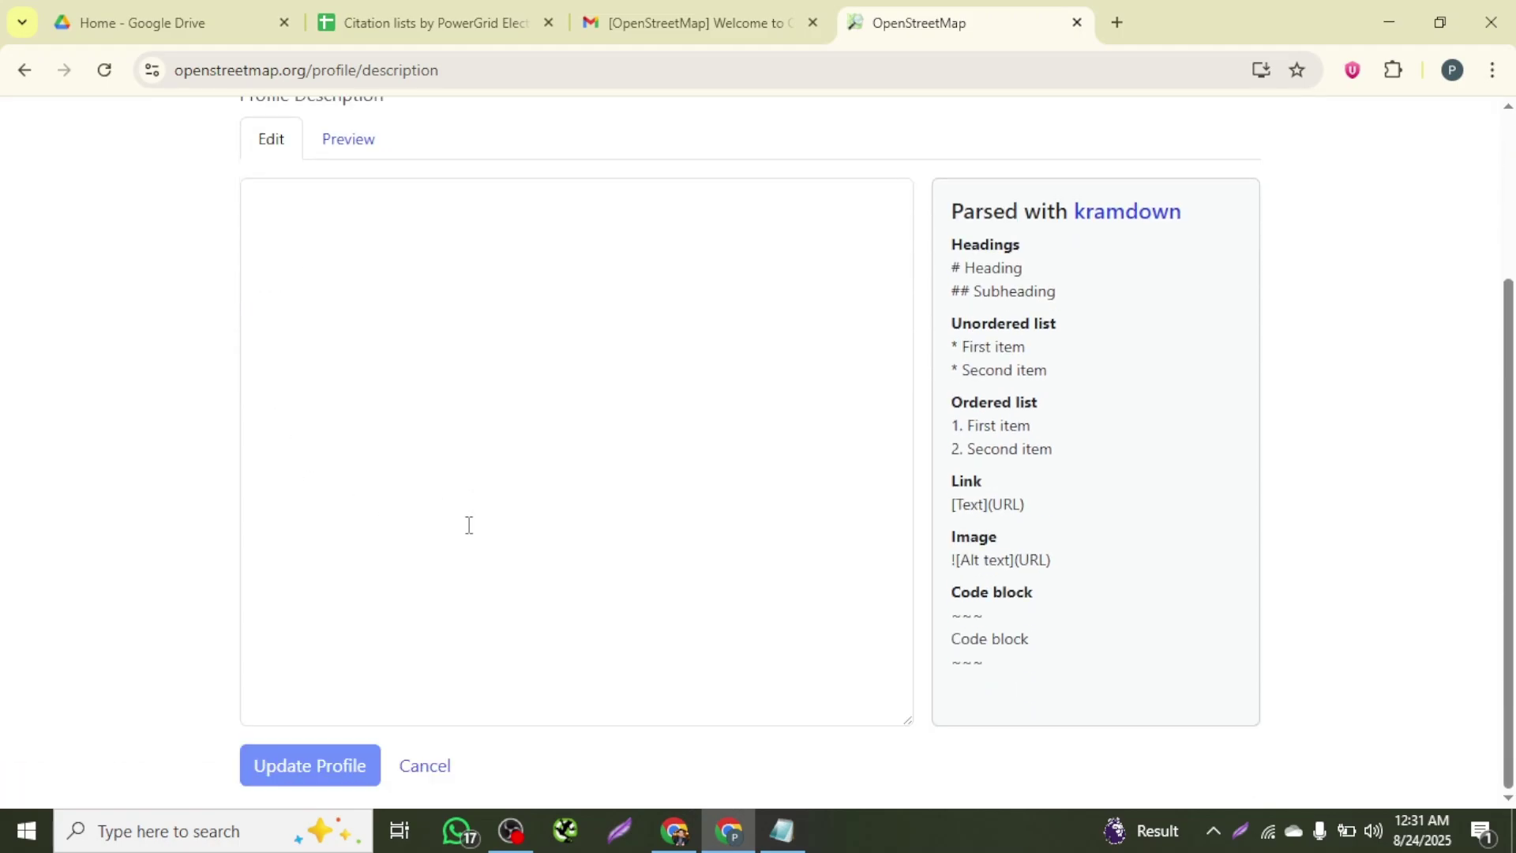
{"action": "scroll", "coordinate": [468, 525], "scroll_direction": "up", "scroll_amount": 2}
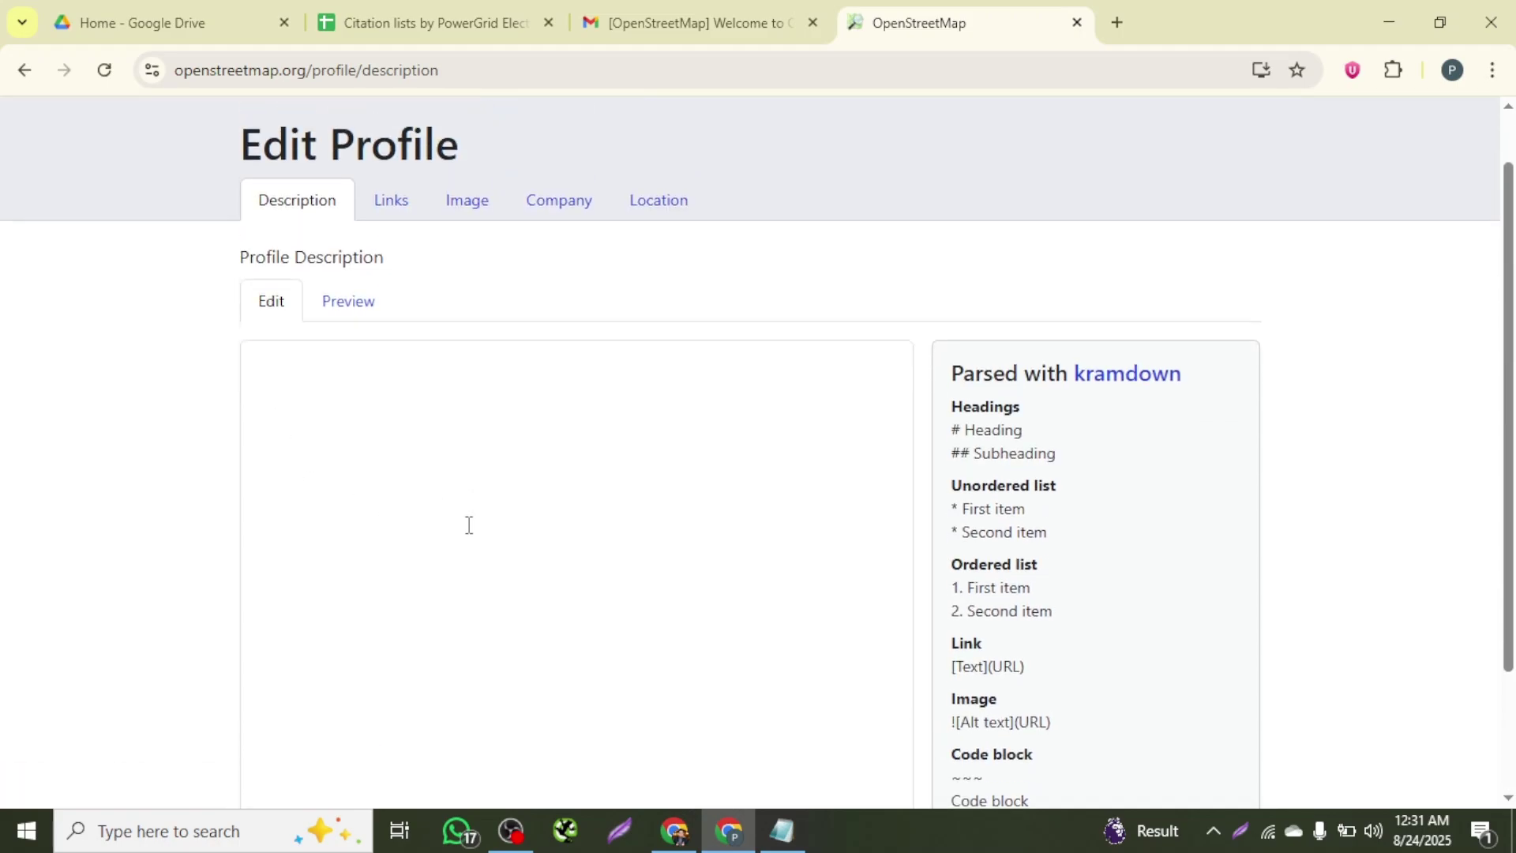
- Try to open the profile's Links section and return to the empty description text
{"action": "left_click", "coordinate": [394, 207]}
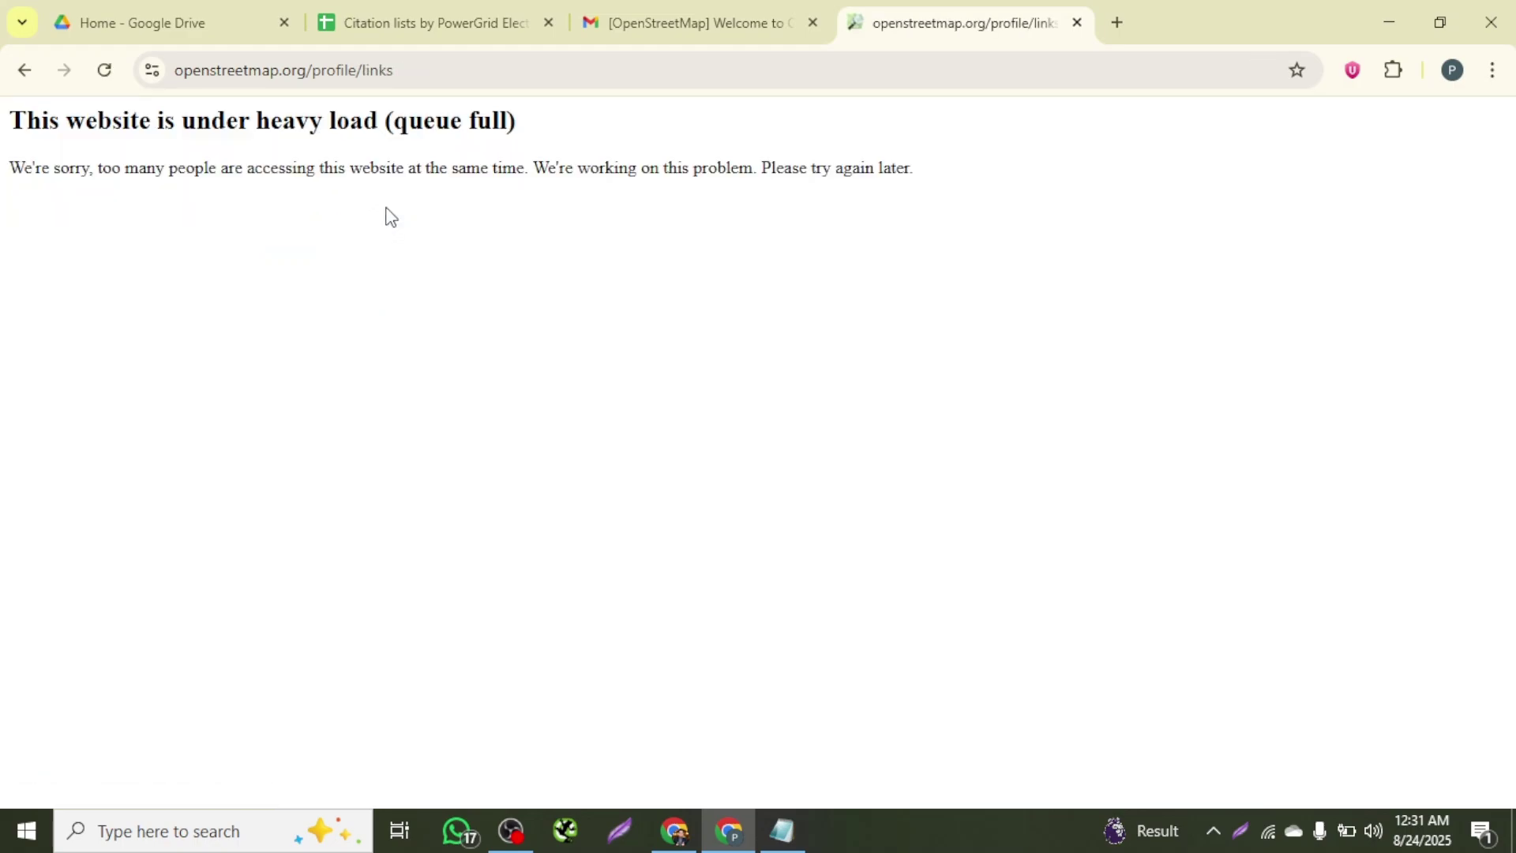
{"action": "left_click", "coordinate": [25, 69]}
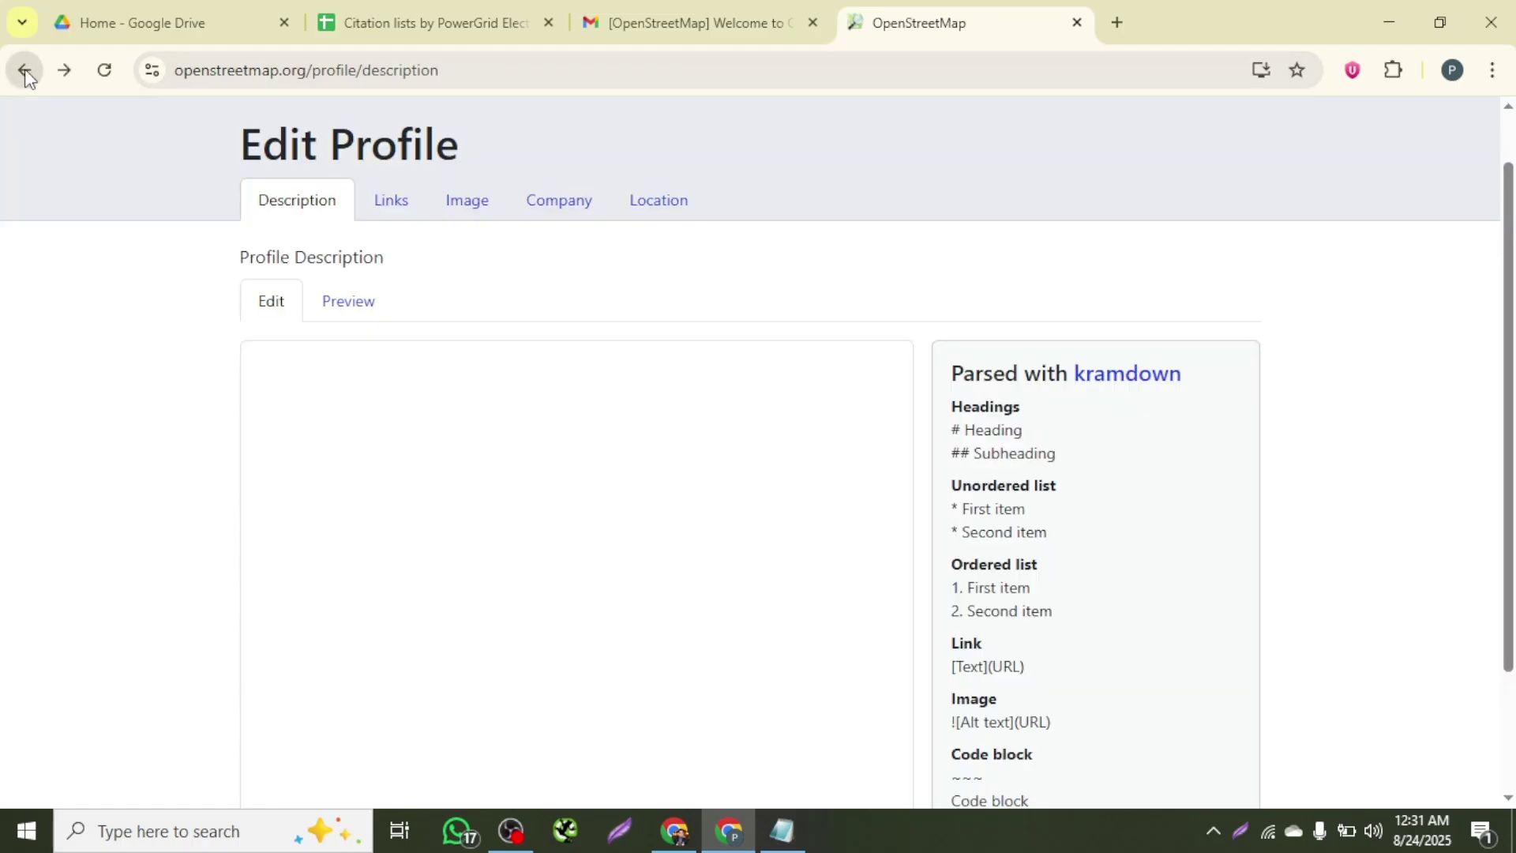
{"action": "left_click", "coordinate": [399, 414]}
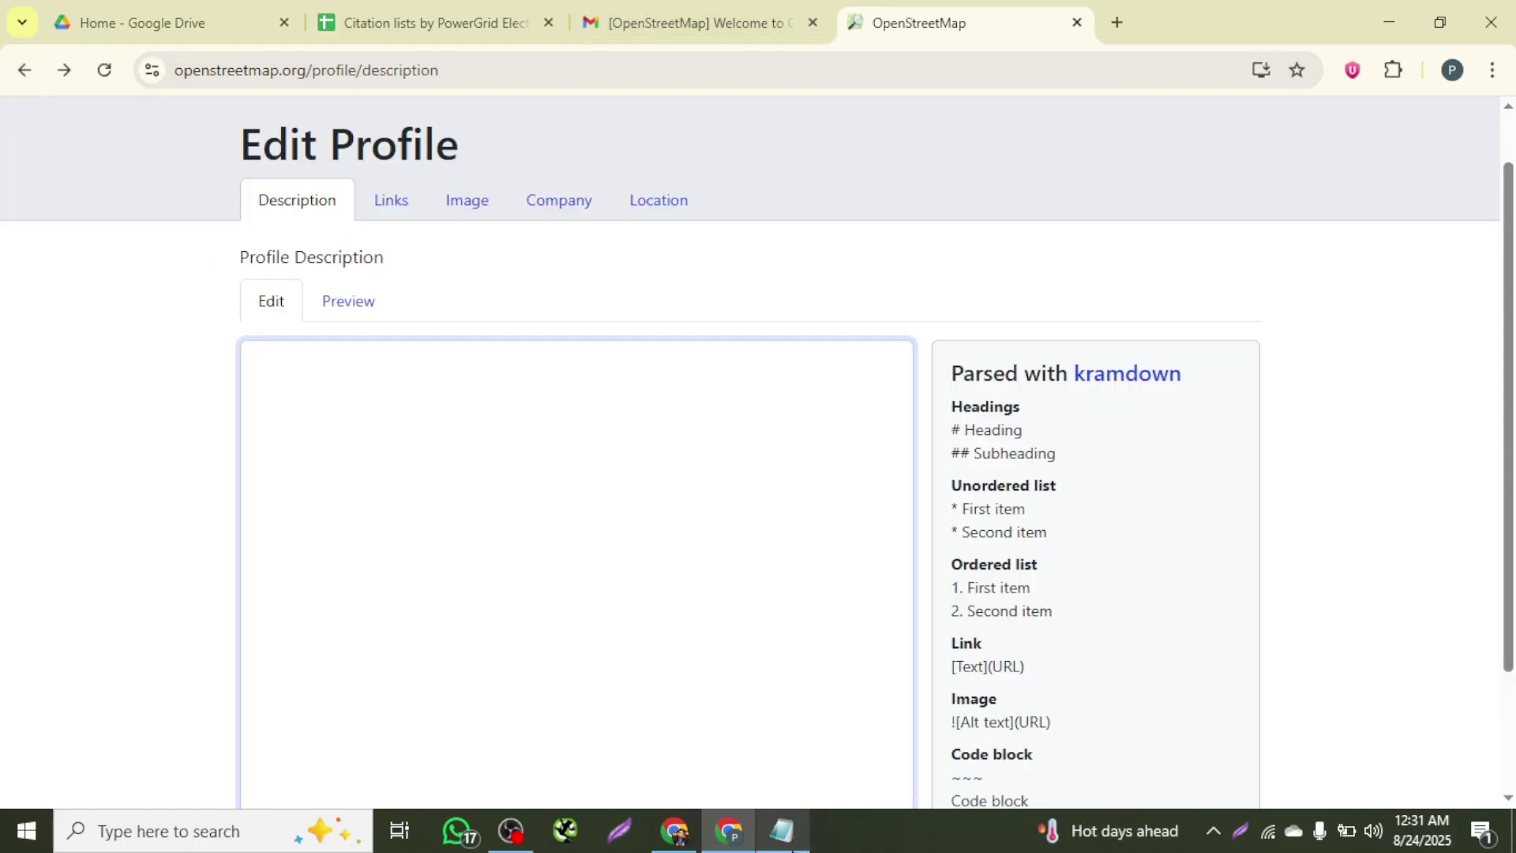
- Copy the two paragraphs starting "PowerGrid Electric Pros is your trusted Los Angeles electrician" from the powergrid notes into the profile description
{"action": "left_click", "coordinate": [785, 837]}
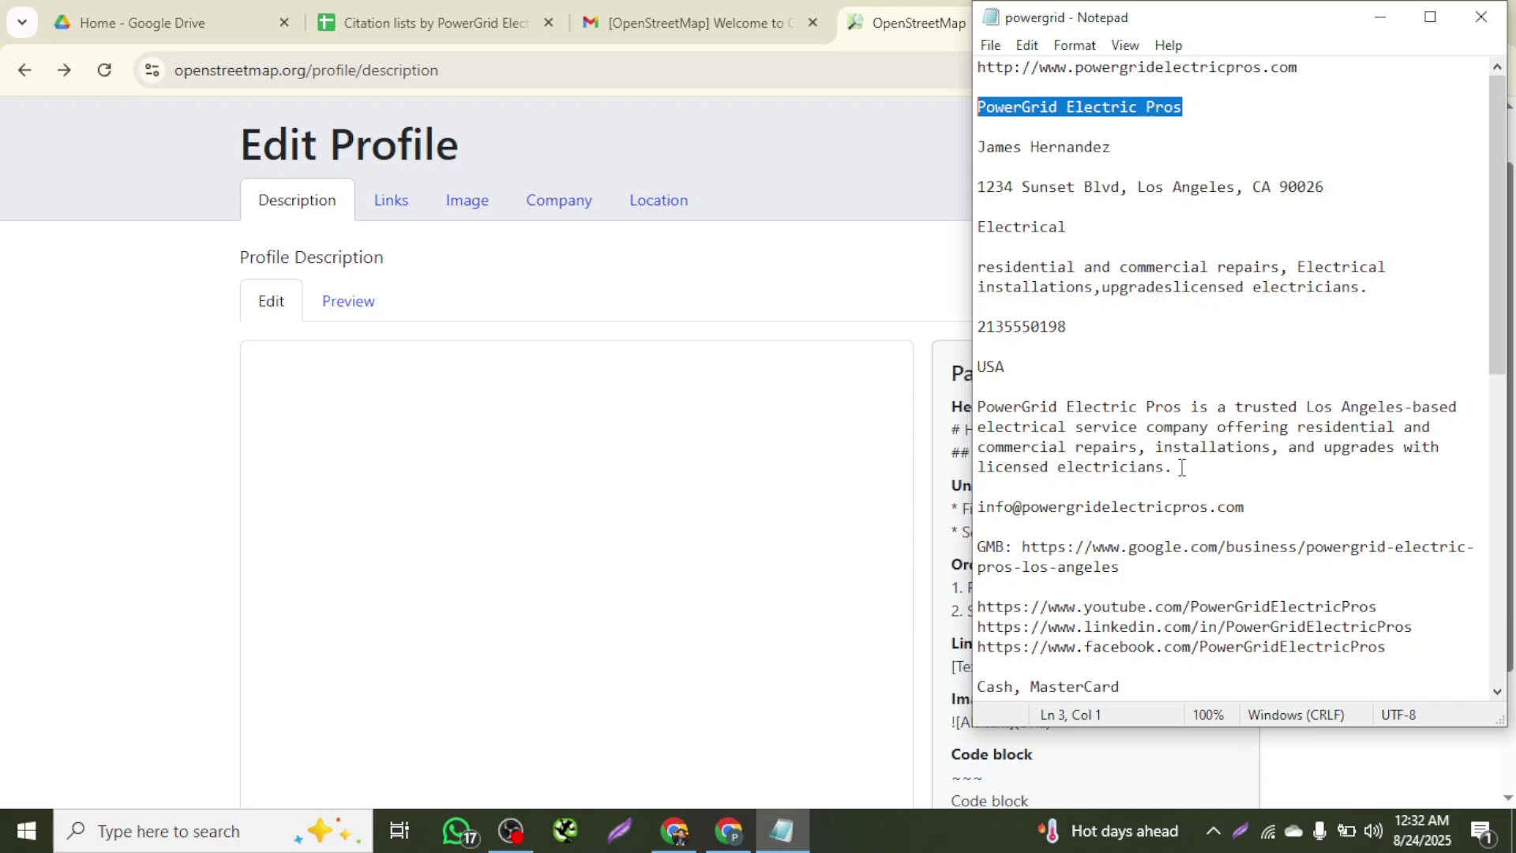
{"action": "scroll", "coordinate": [1182, 468], "scroll_direction": "down", "scroll_amount": 7}
{"action": "scroll", "coordinate": [1181, 467], "scroll_direction": "down", "scroll_amount": 2}
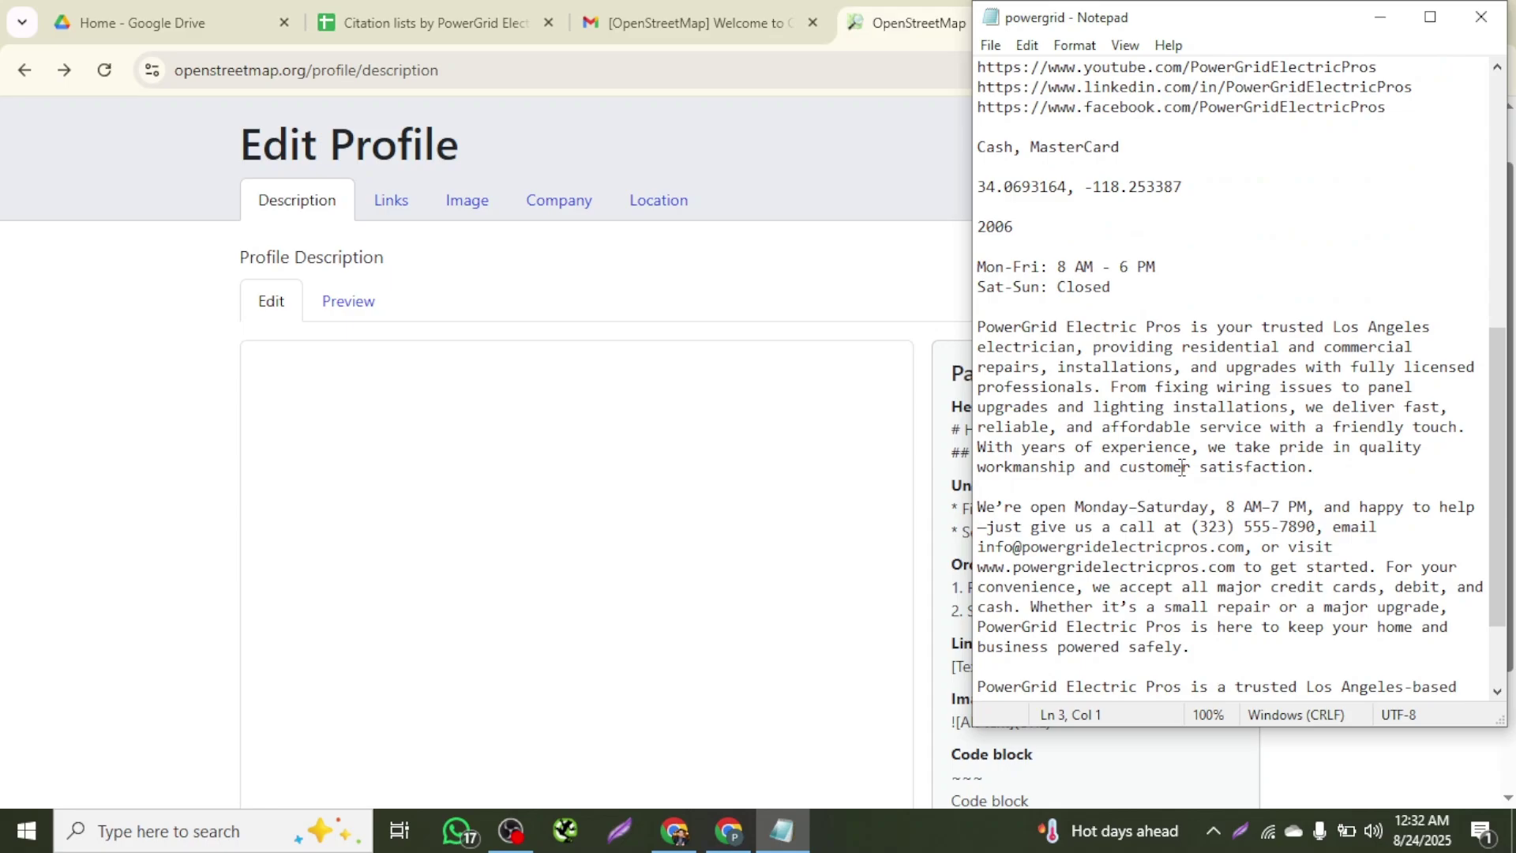
{"action": "scroll", "coordinate": [1181, 468], "scroll_direction": "down", "scroll_amount": 1}
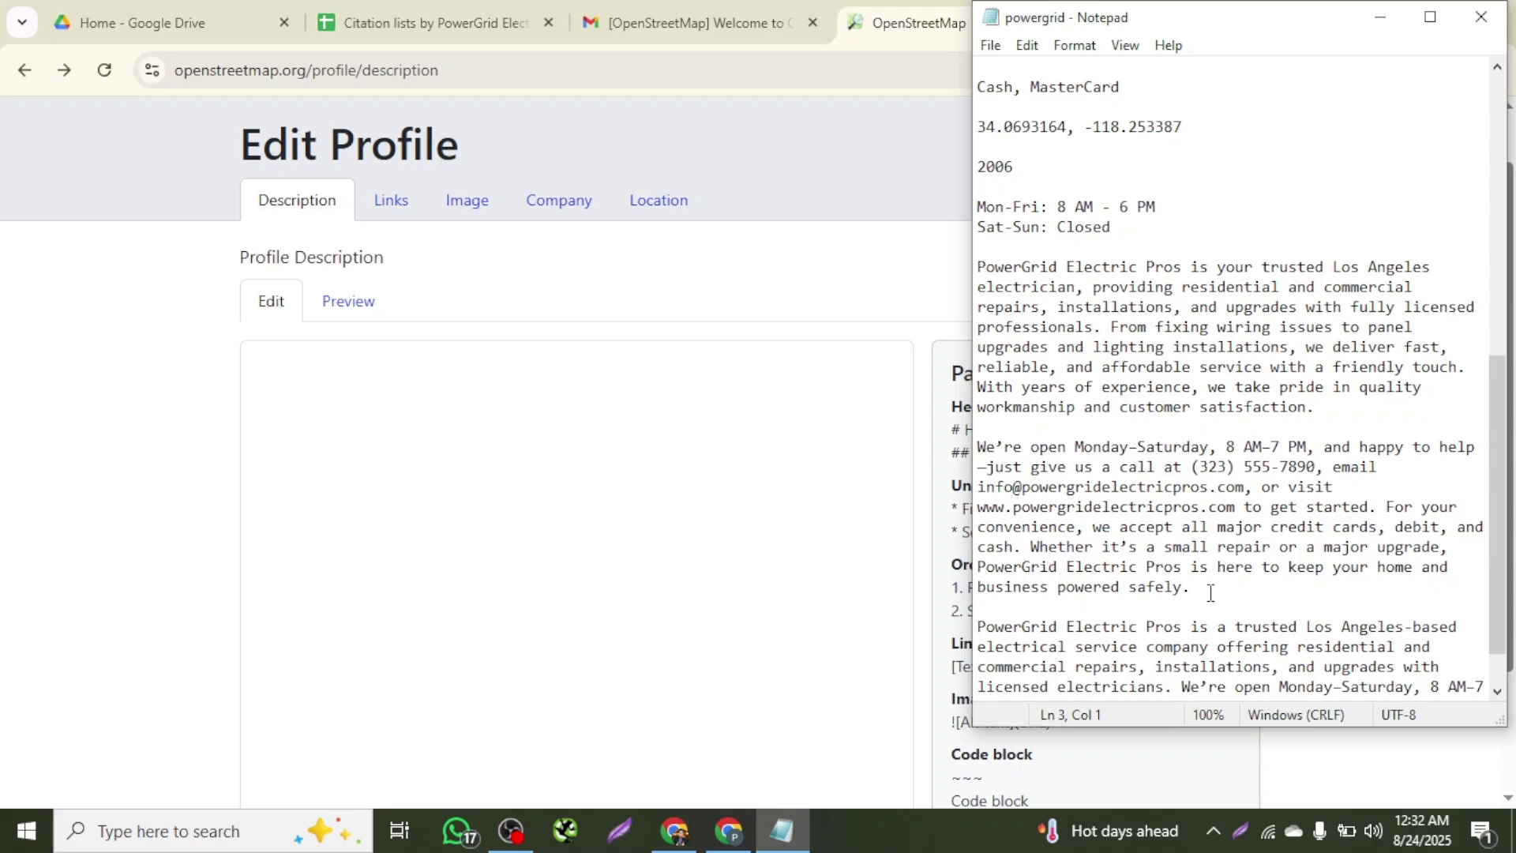
{"action": "left_click_drag", "start_coordinate": [1210, 592], "coordinate": [979, 450]}
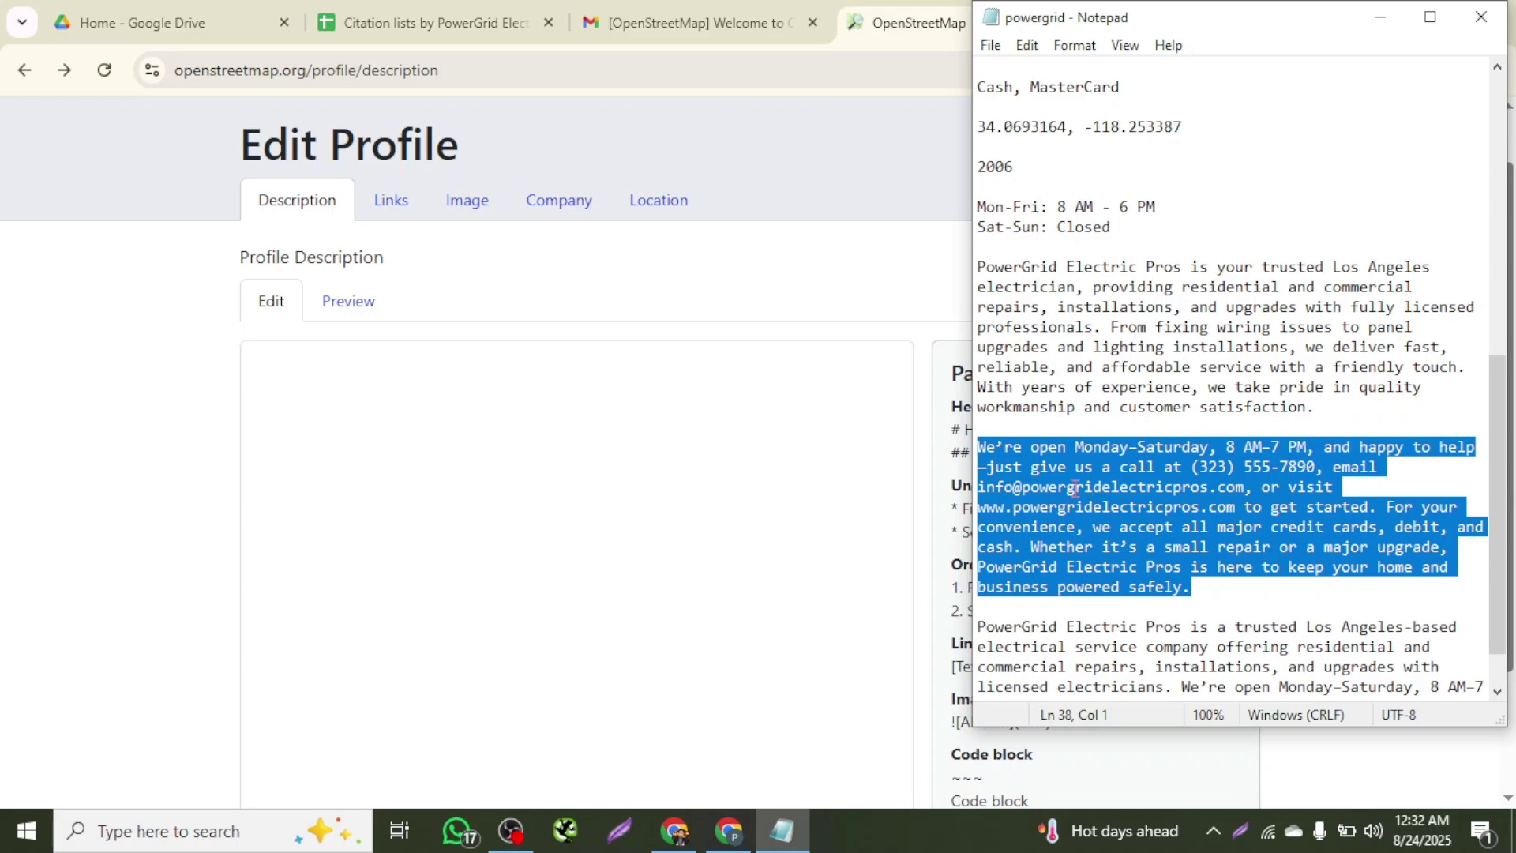
{"action": "left_click", "coordinate": [1200, 592]}
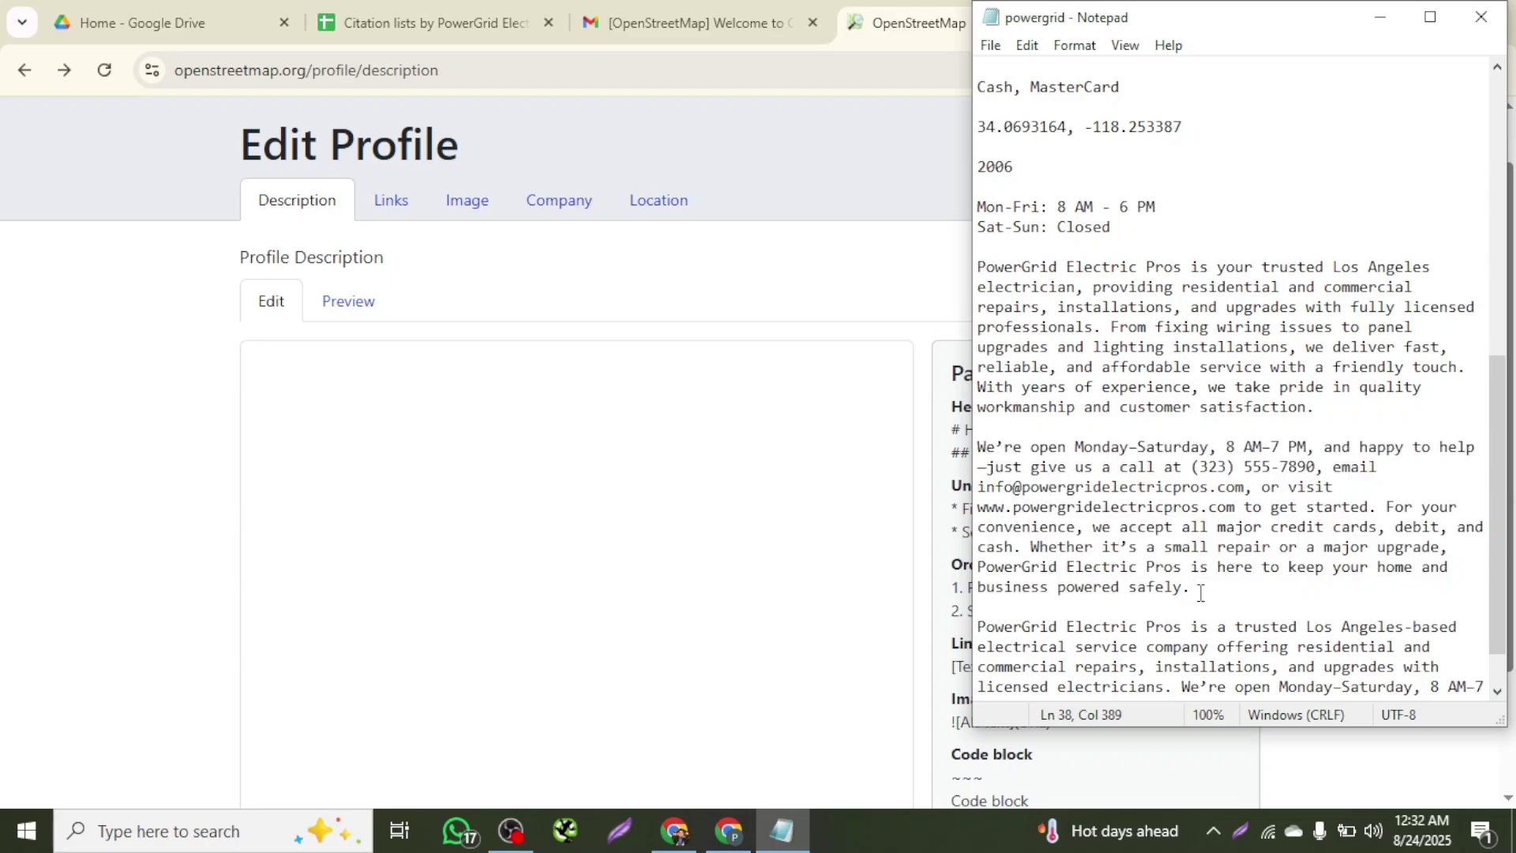
{"action": "left_click_drag", "start_coordinate": [1200, 592], "coordinate": [979, 267]}
{"action": "key", "text": "ctrl+c"}
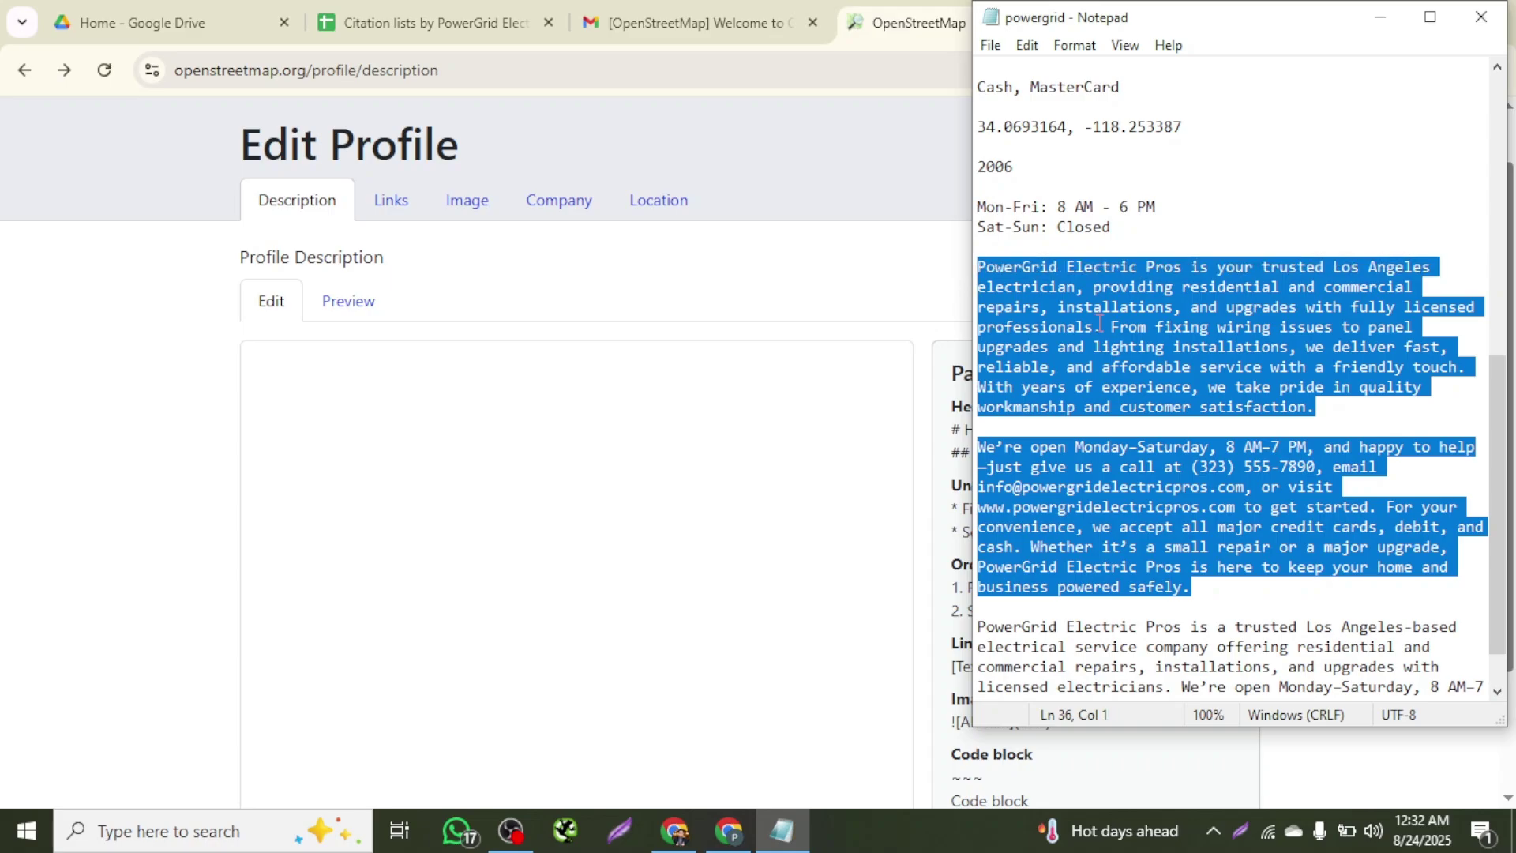
{"action": "left_click", "coordinate": [406, 506]}
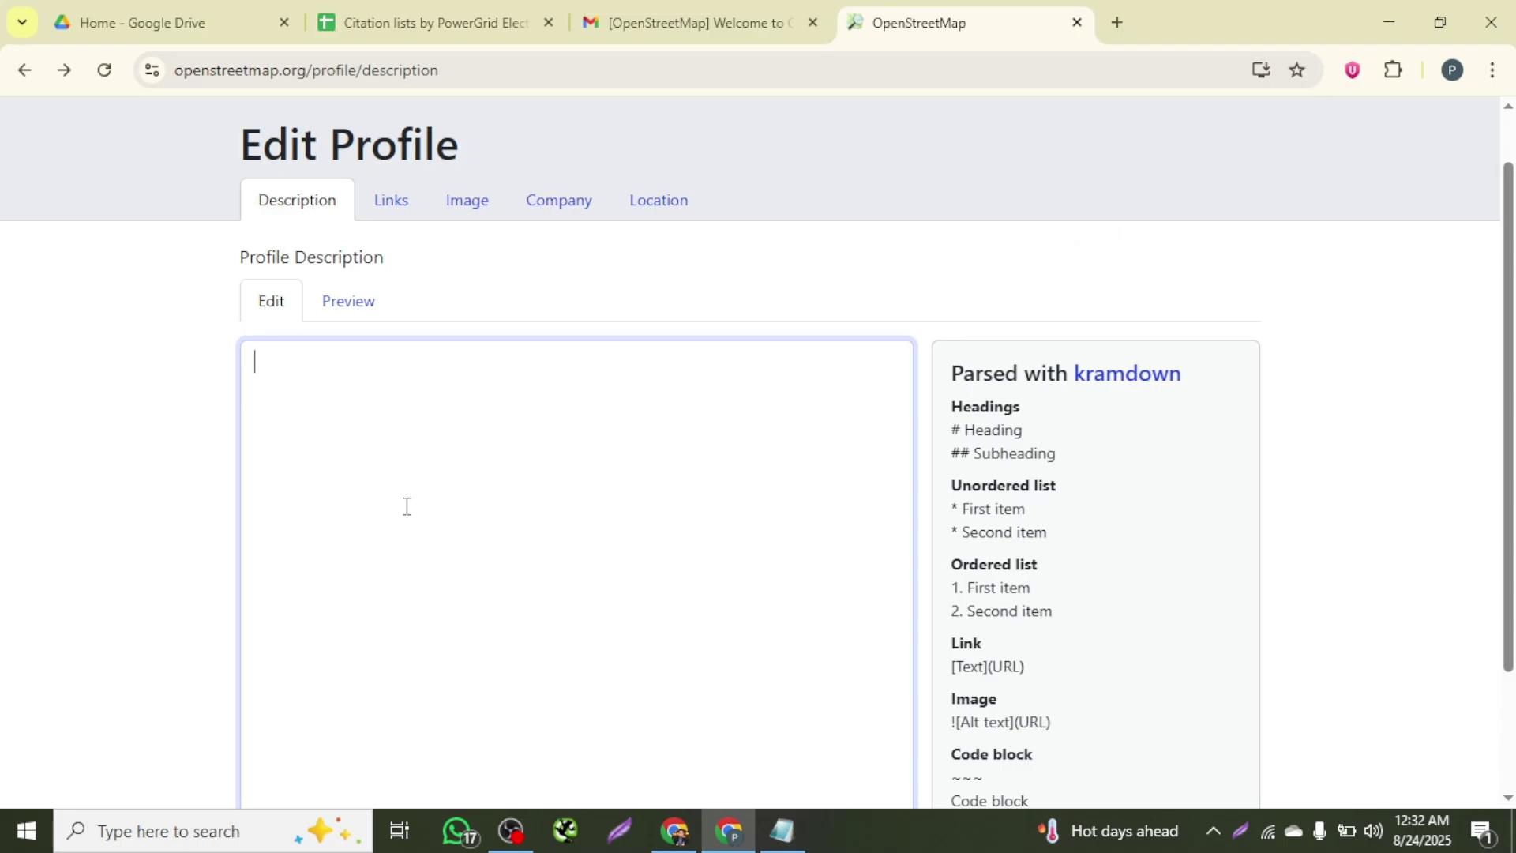
{"action": "key", "text": "ctrl+v"}
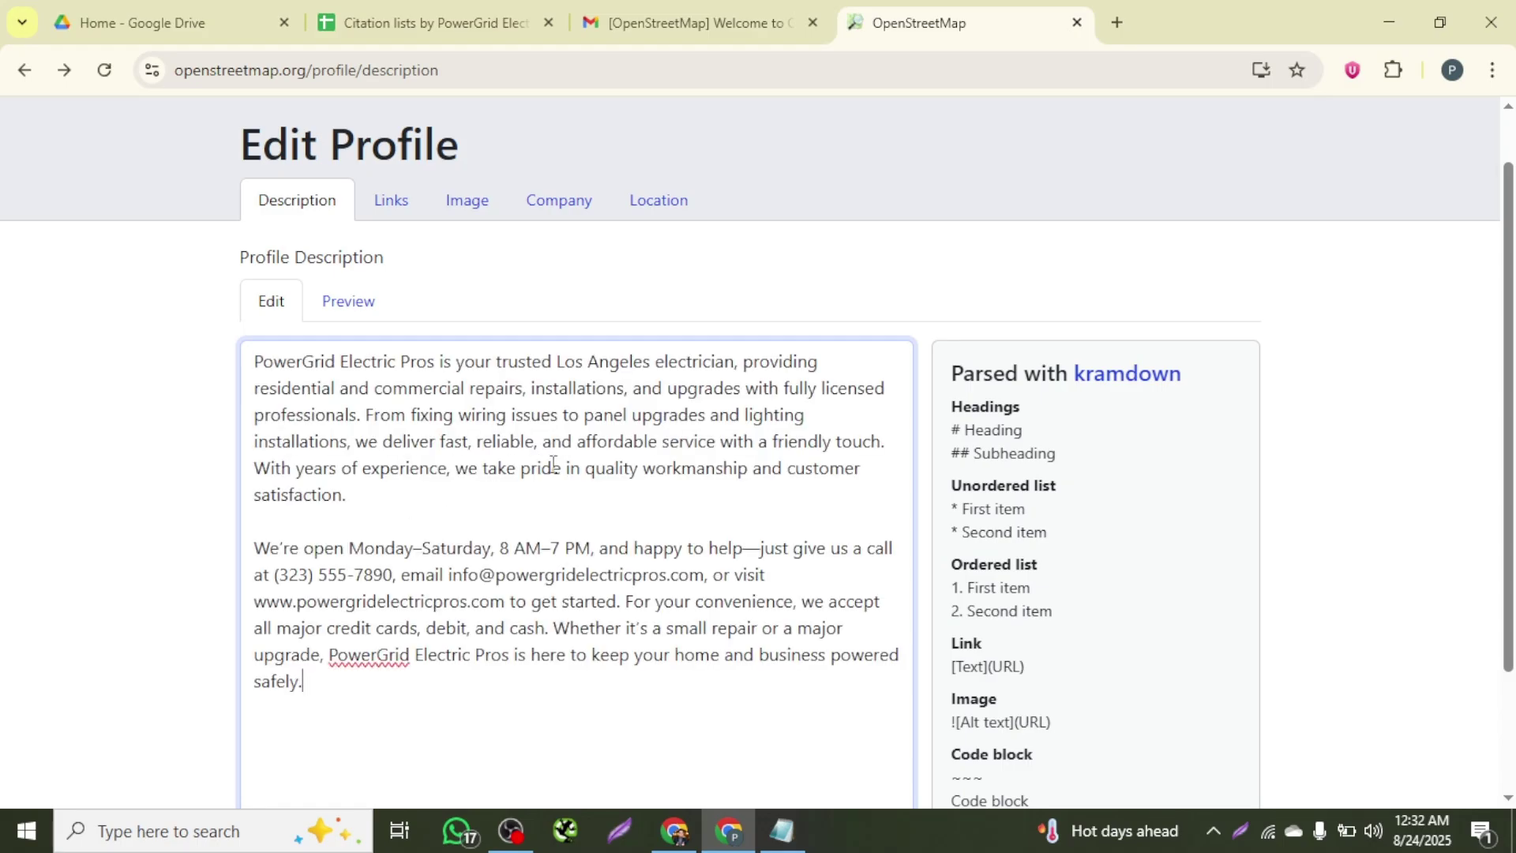
- Review the unsaved profile description, switch to the Links section and return to the Description section
{"action": "scroll", "coordinate": [552, 465], "scroll_direction": "down", "scroll_amount": 2}
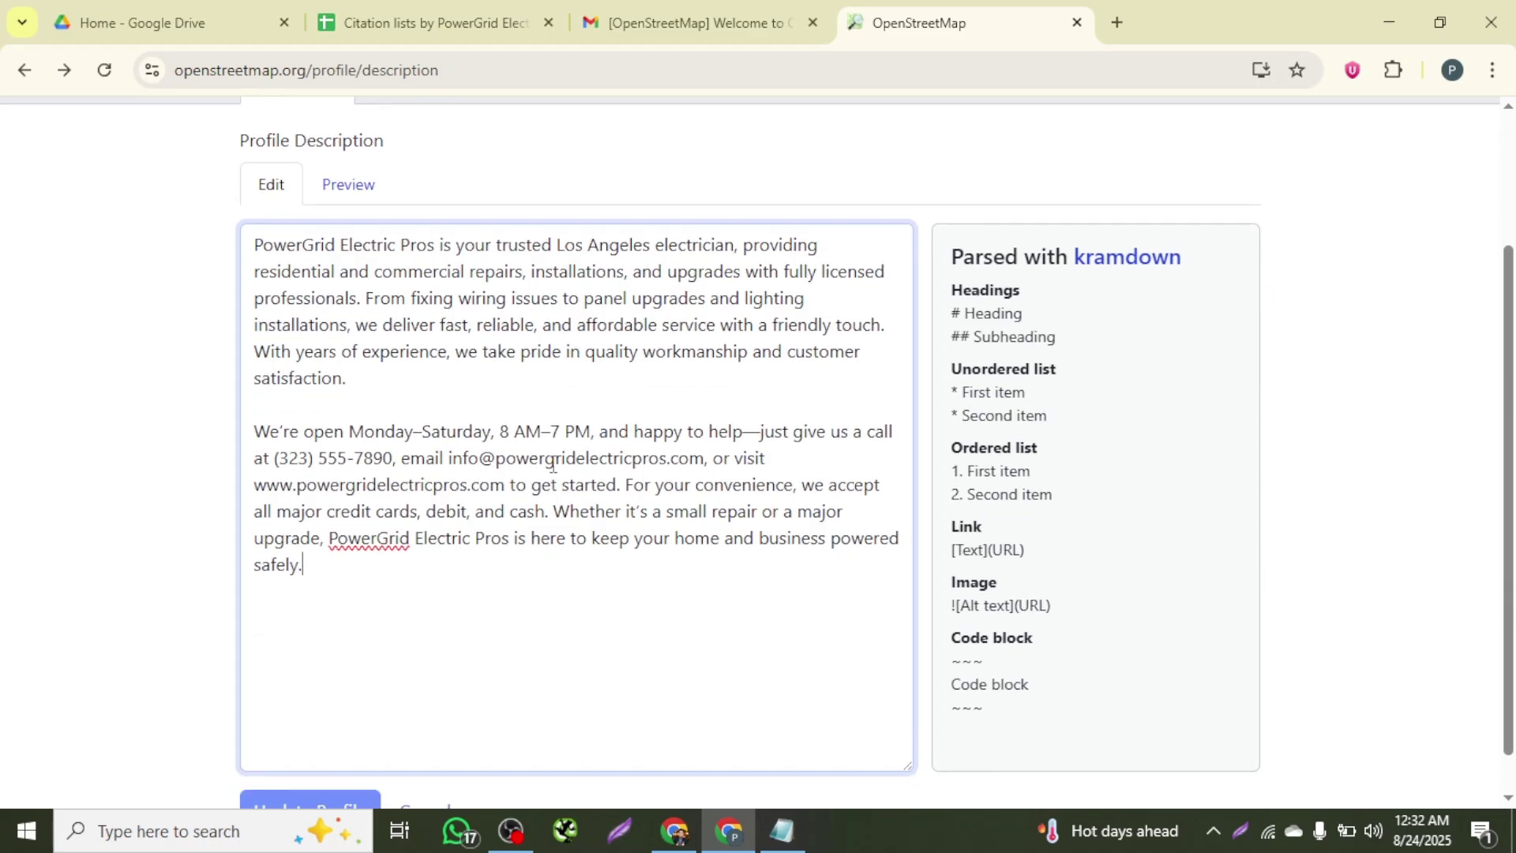
{"action": "scroll", "coordinate": [553, 464], "scroll_direction": "up", "scroll_amount": 2}
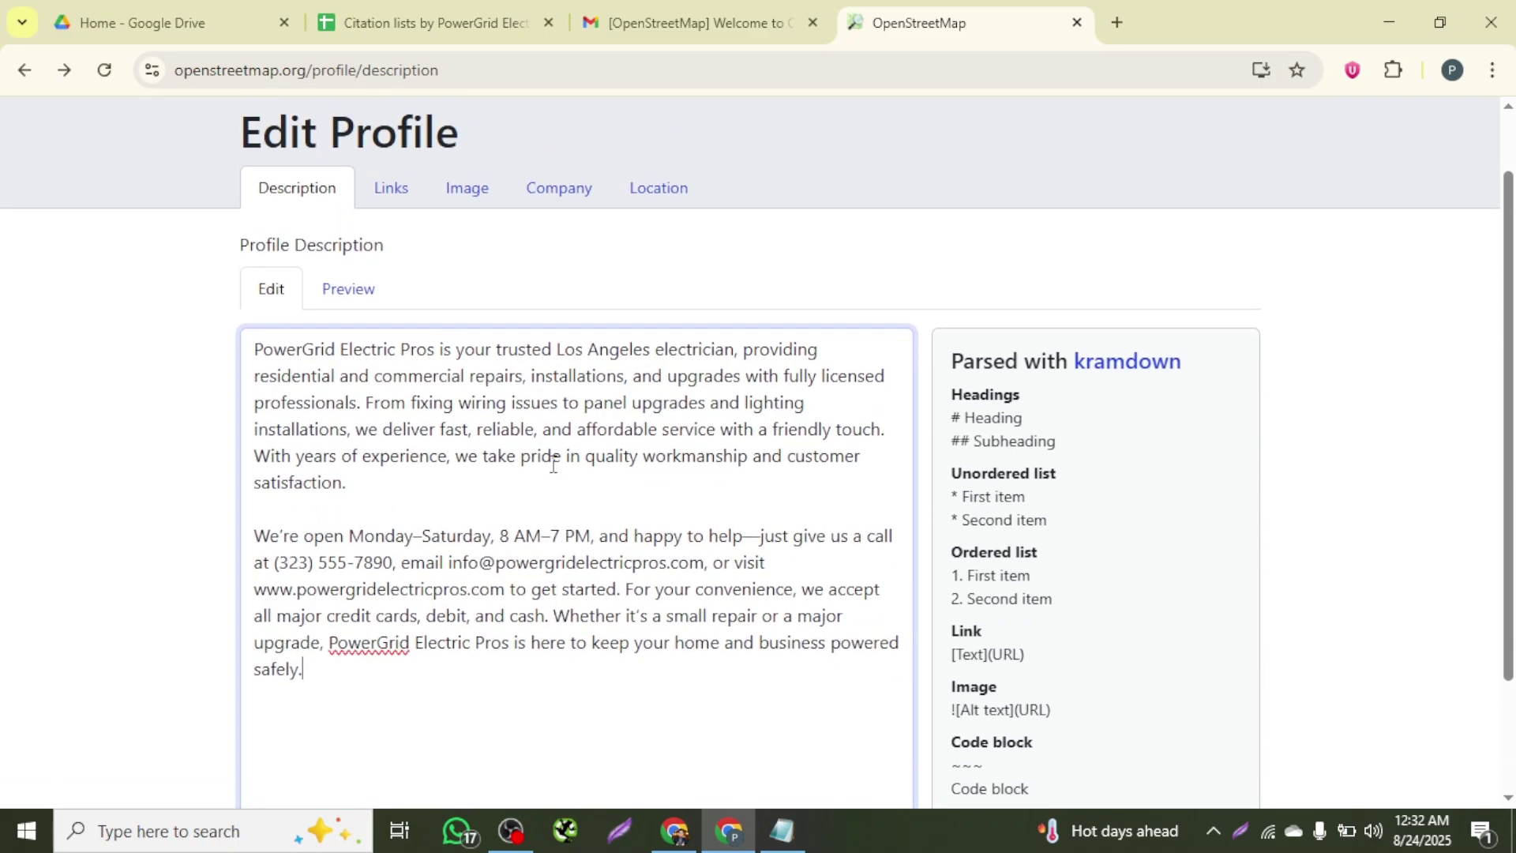
{"action": "scroll", "coordinate": [552, 464], "scroll_direction": "down", "scroll_amount": 1}
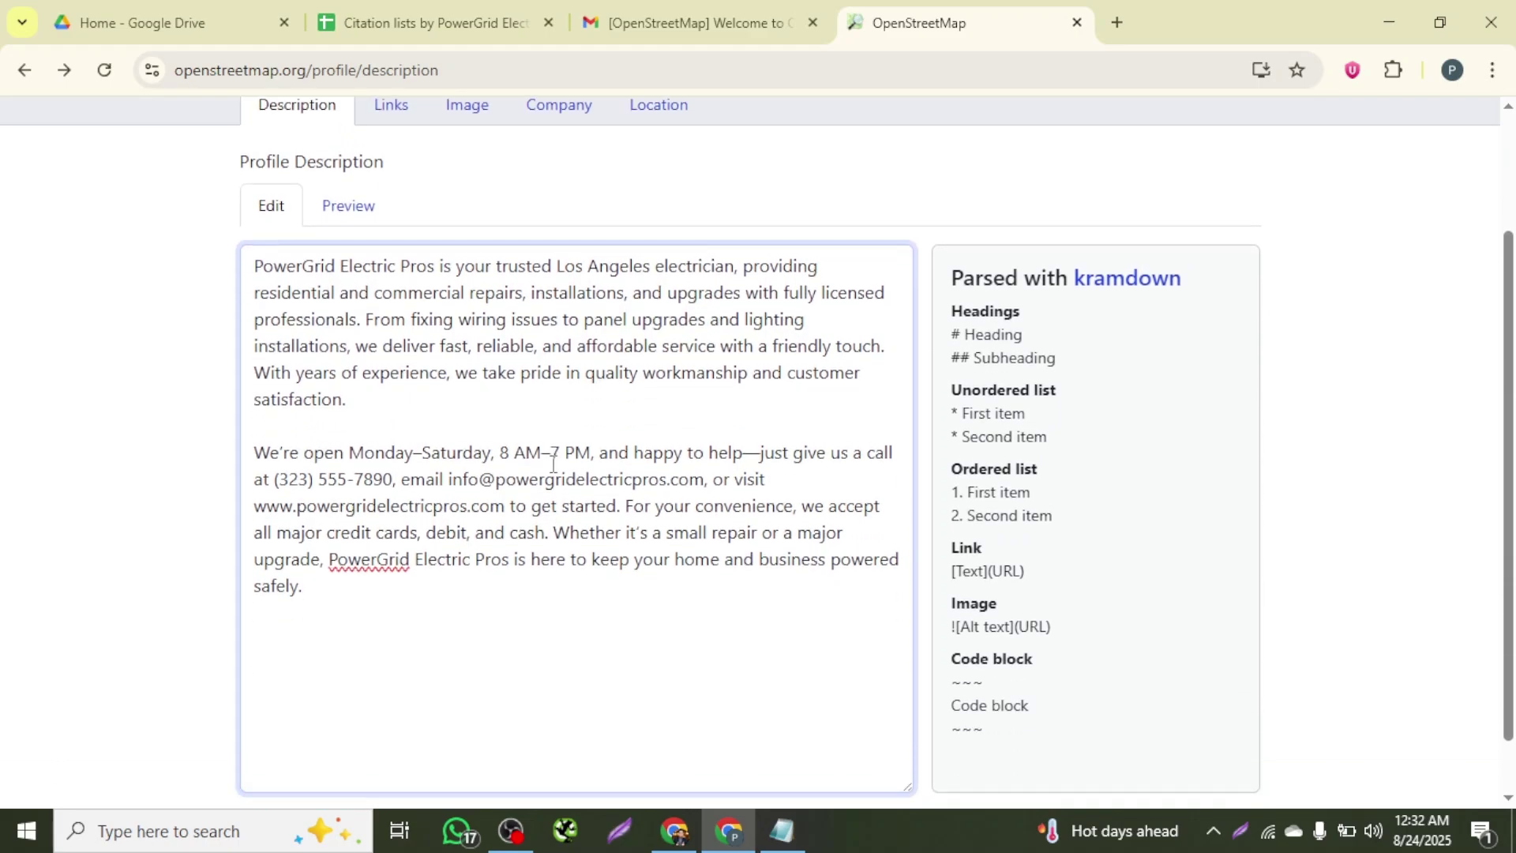
{"action": "scroll", "coordinate": [605, 460], "scroll_direction": "down", "scroll_amount": 1}
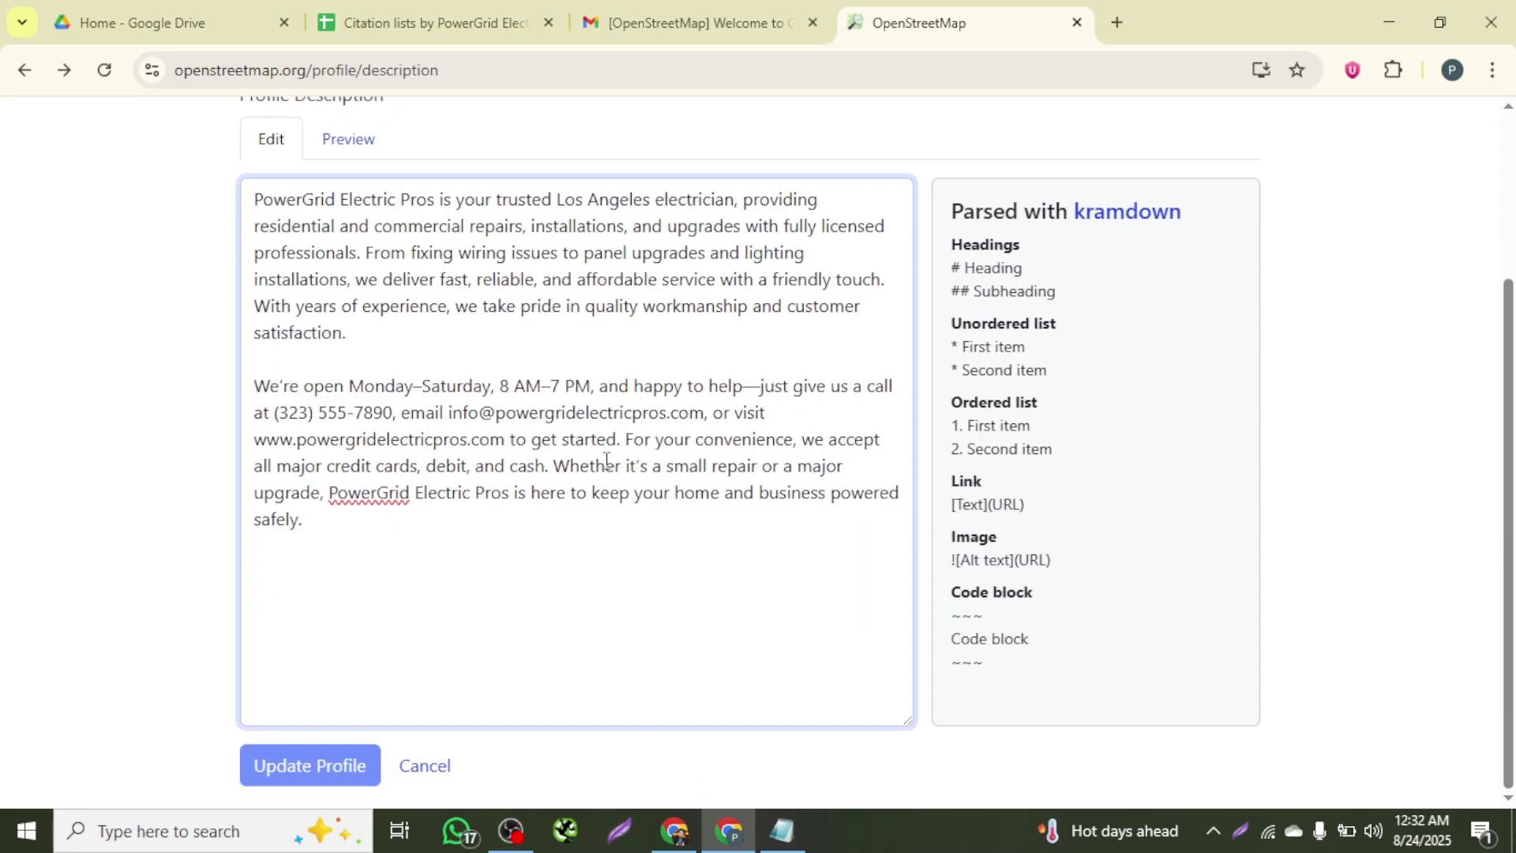
{"action": "scroll", "coordinate": [605, 460], "scroll_direction": "up", "scroll_amount": 2}
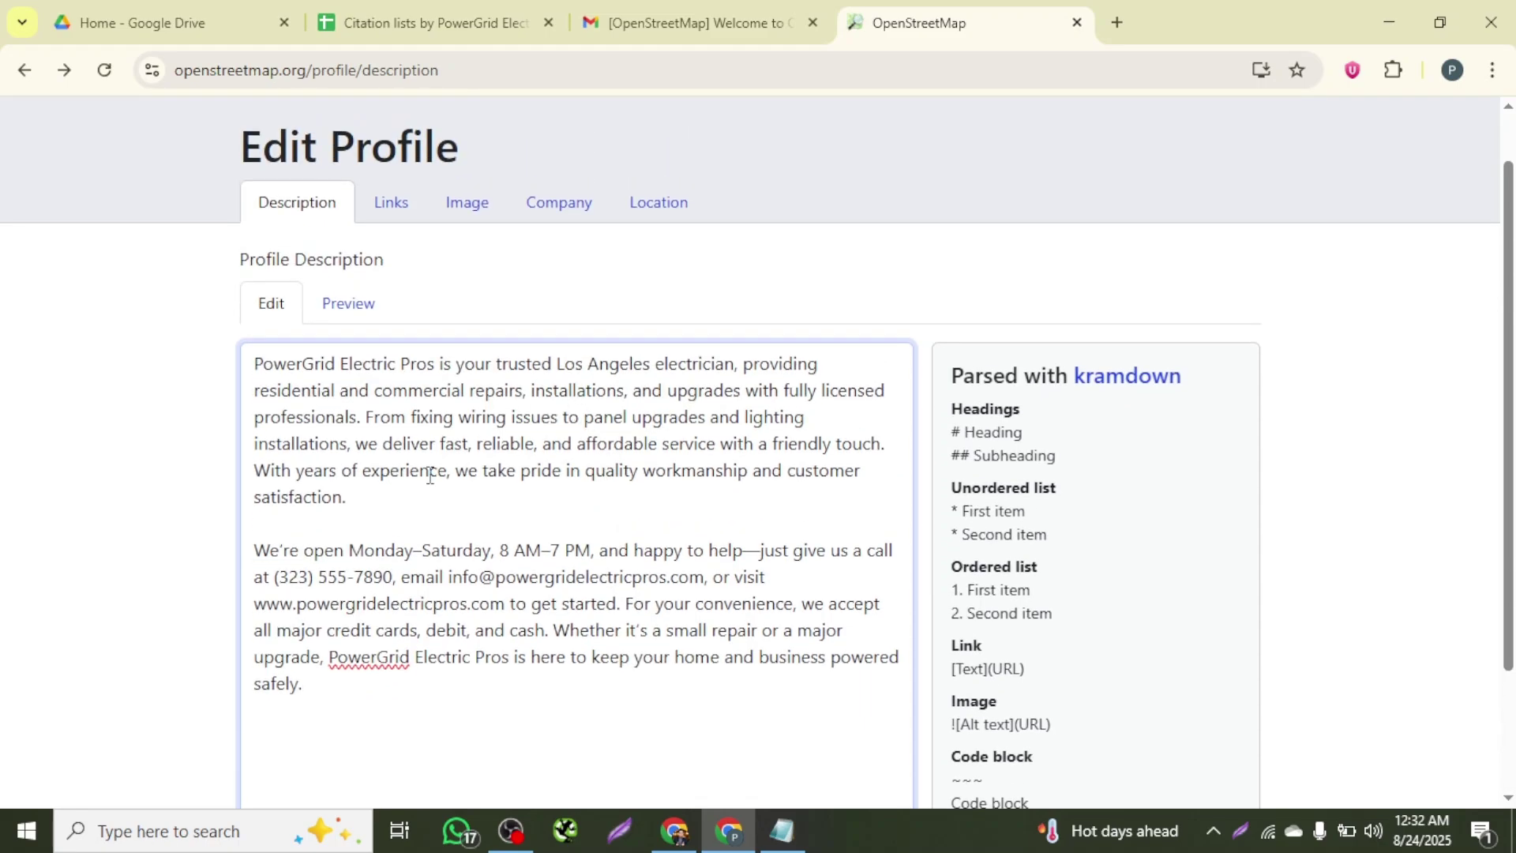
{"action": "scroll", "coordinate": [428, 473], "scroll_direction": "down", "scroll_amount": 2}
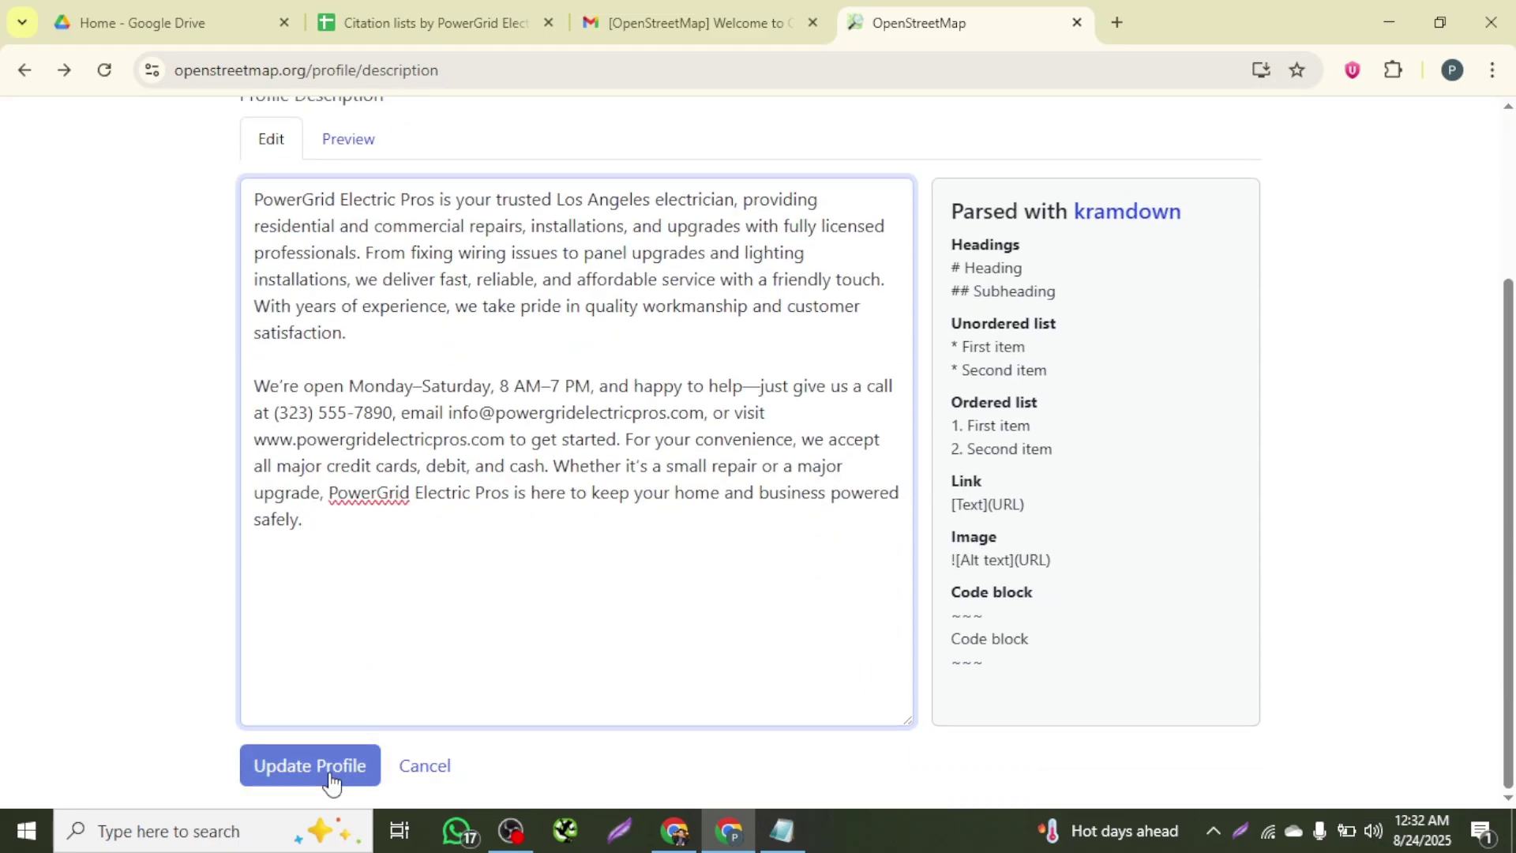
{"action": "scroll", "coordinate": [330, 781], "scroll_direction": "up", "scroll_amount": 3}
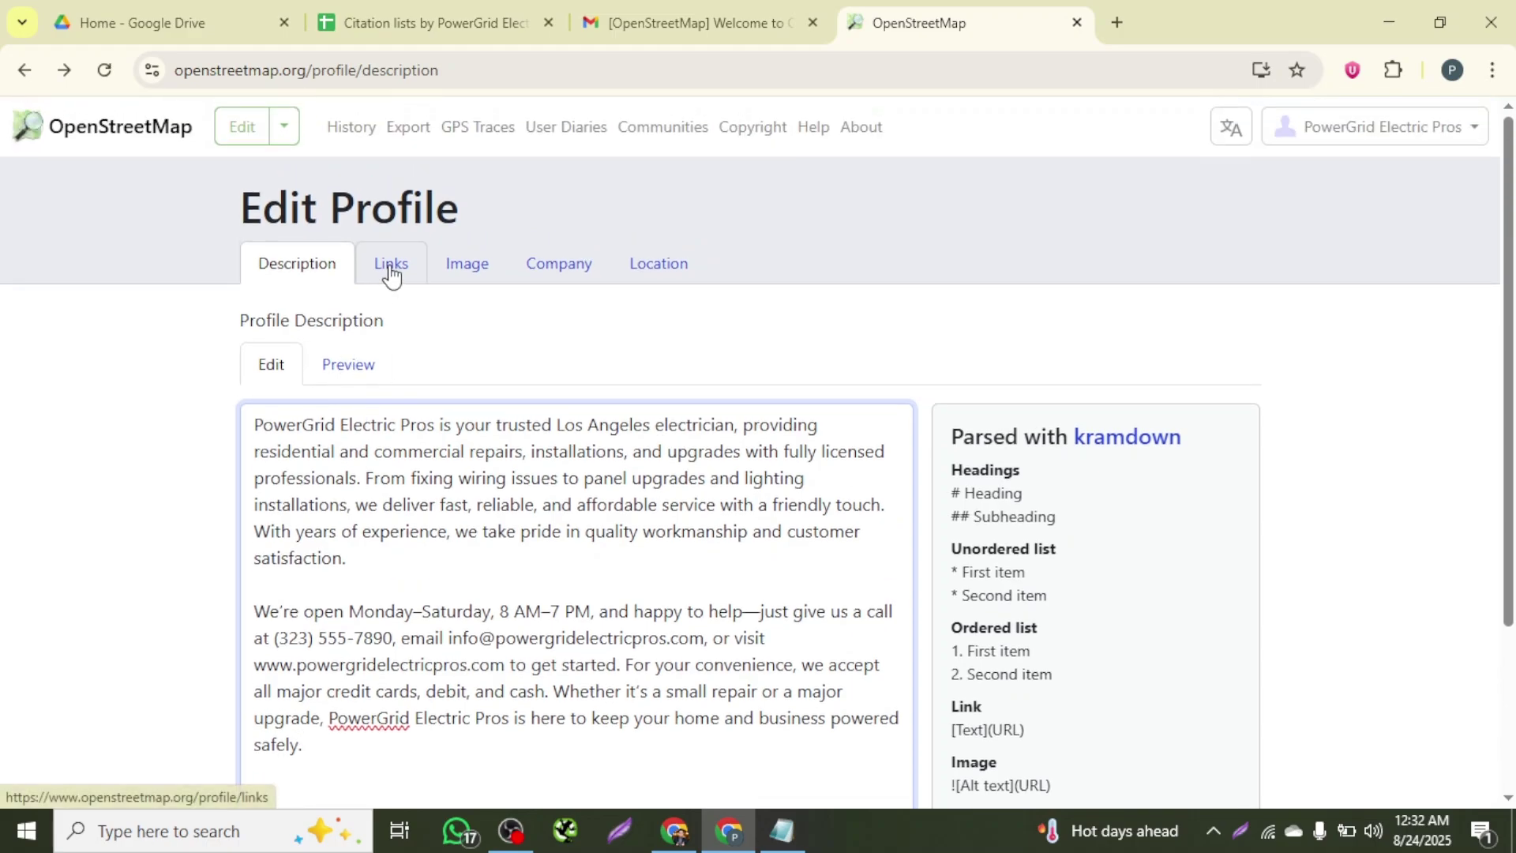
{"action": "left_click", "coordinate": [391, 273]}
{"action": "left_click", "coordinate": [305, 270]}
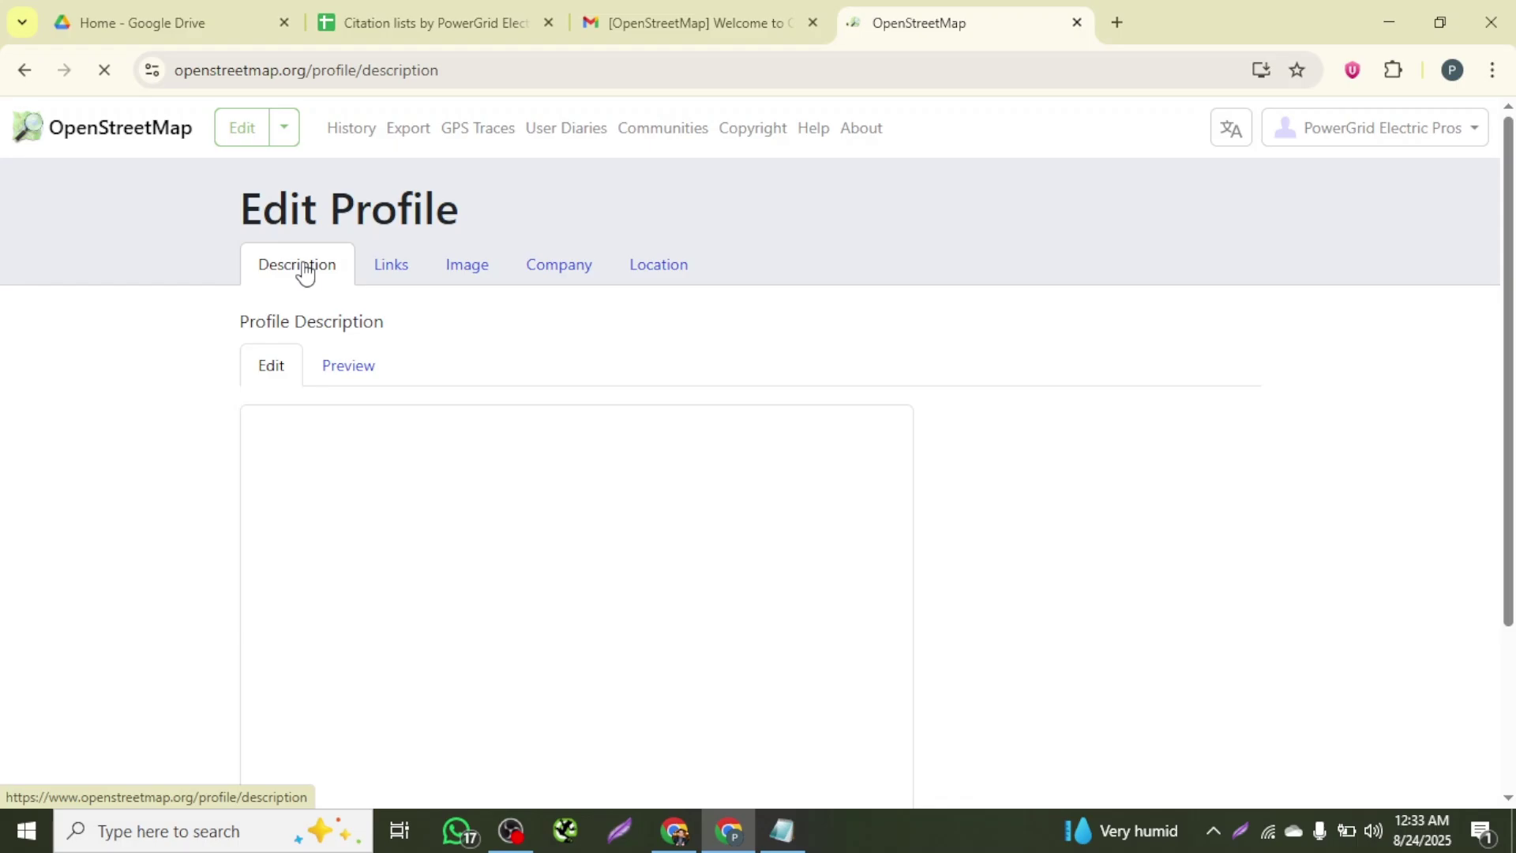
- Copy the same two company description paragraphs from the powergrid notes into the emptied profile description again
{"action": "left_click", "coordinate": [797, 831]}
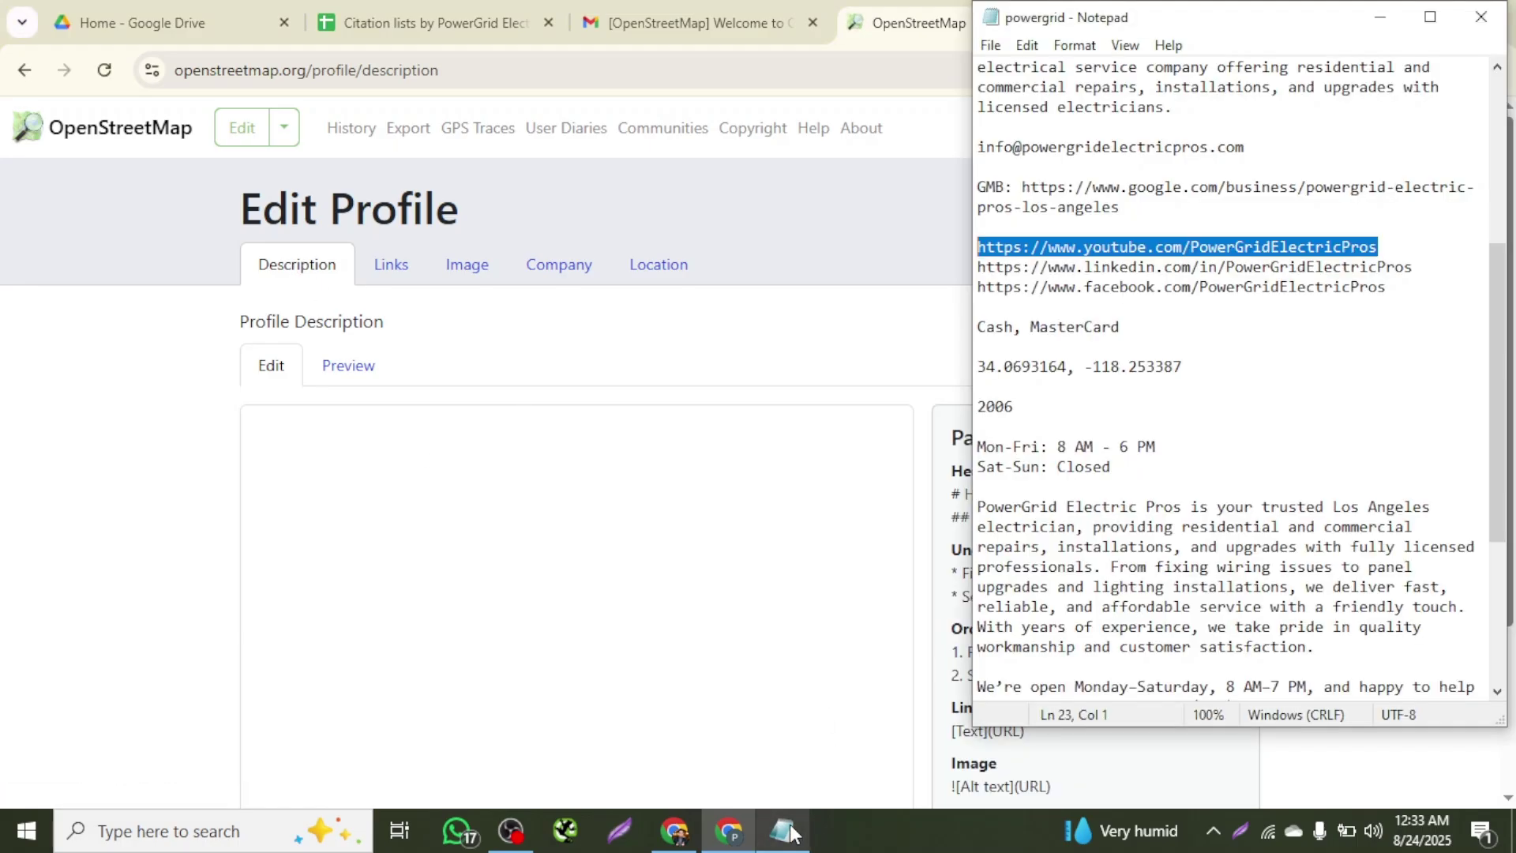
{"action": "scroll", "coordinate": [1214, 562], "scroll_direction": "down", "scroll_amount": 4}
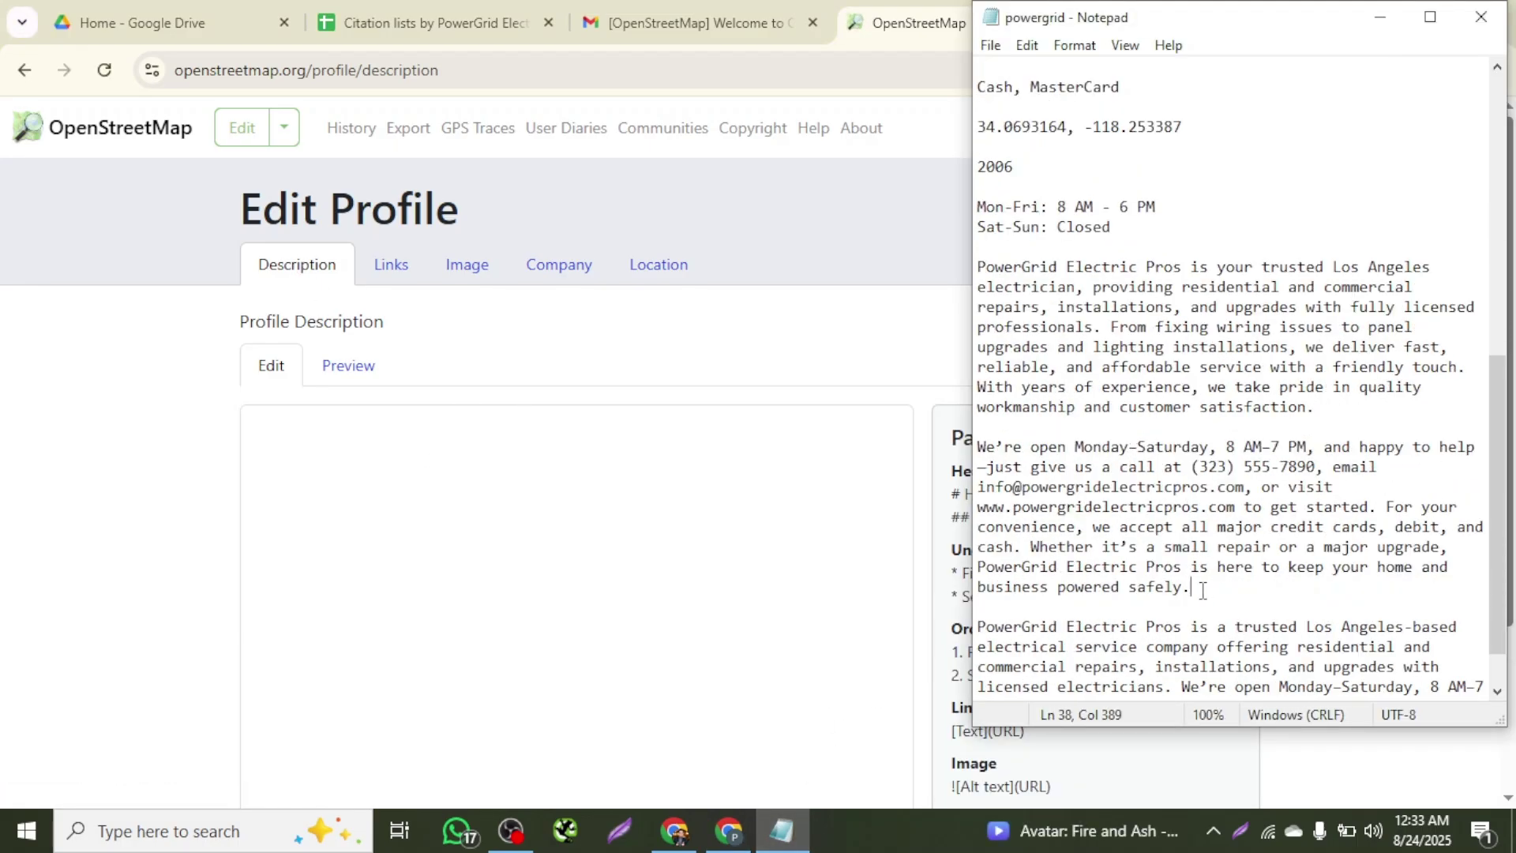
{"action": "left_click_drag", "start_coordinate": [1208, 589], "coordinate": [976, 268]}
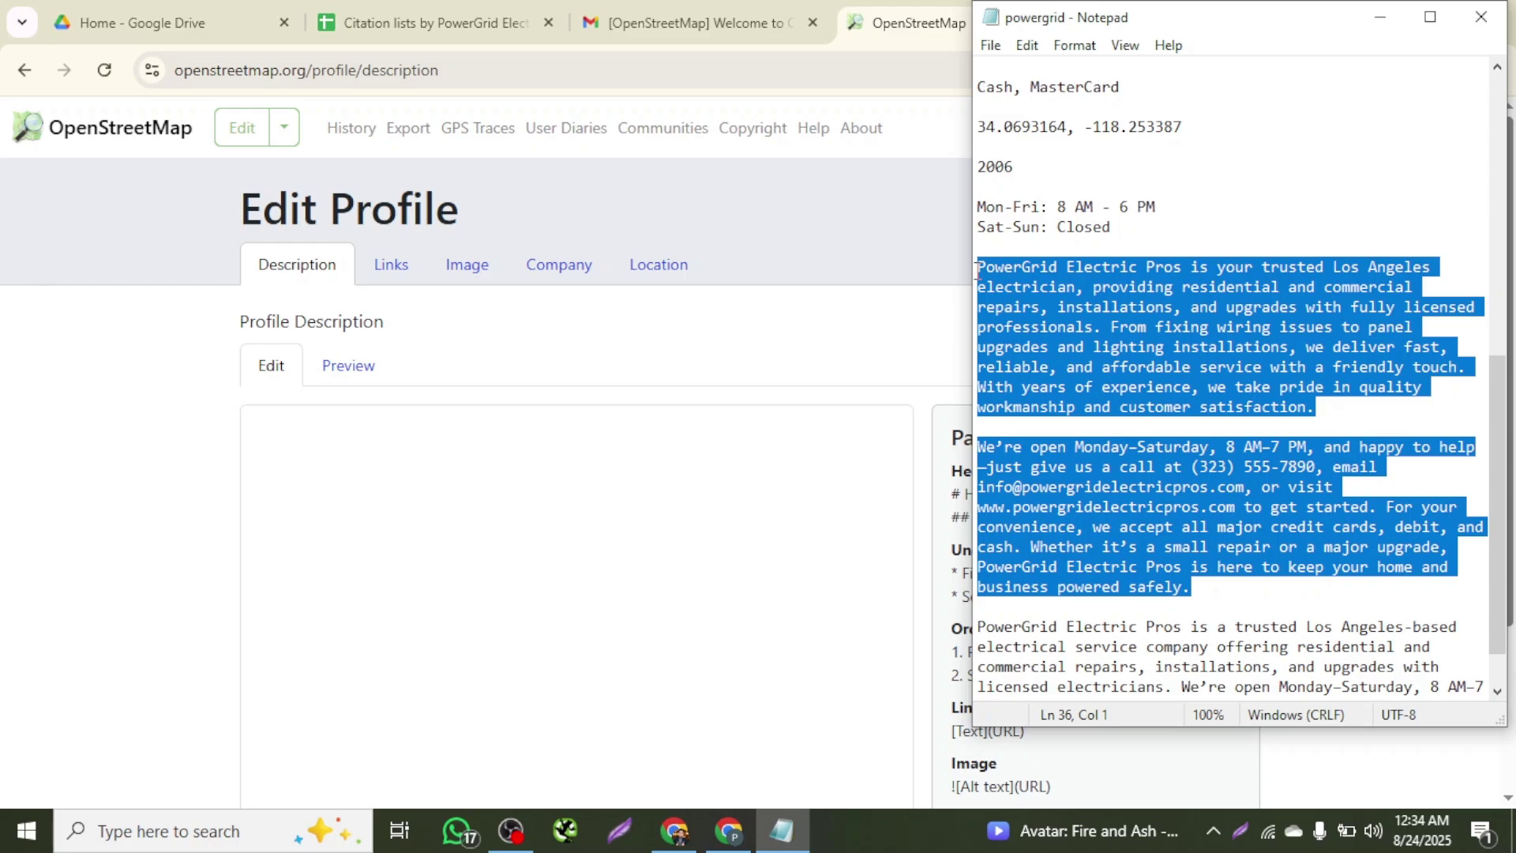
{"action": "left_click", "coordinate": [431, 466]}
{"action": "scroll", "coordinate": [430, 466], "scroll_direction": "down", "scroll_amount": 3}
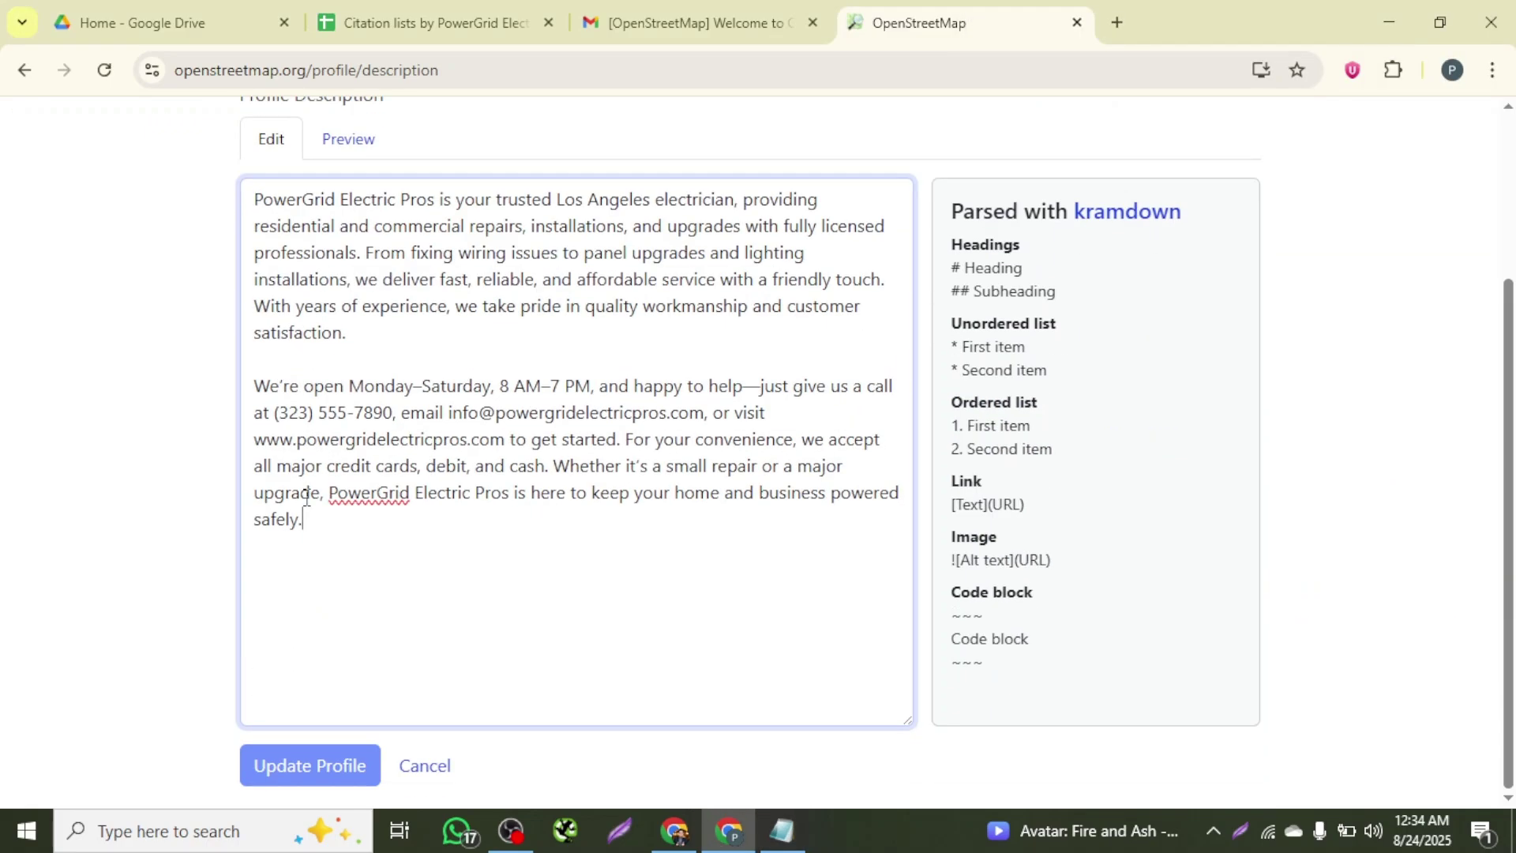
- Save the new profile description, going back to the edit page to submit it a second time
{"action": "left_click", "coordinate": [327, 769]}
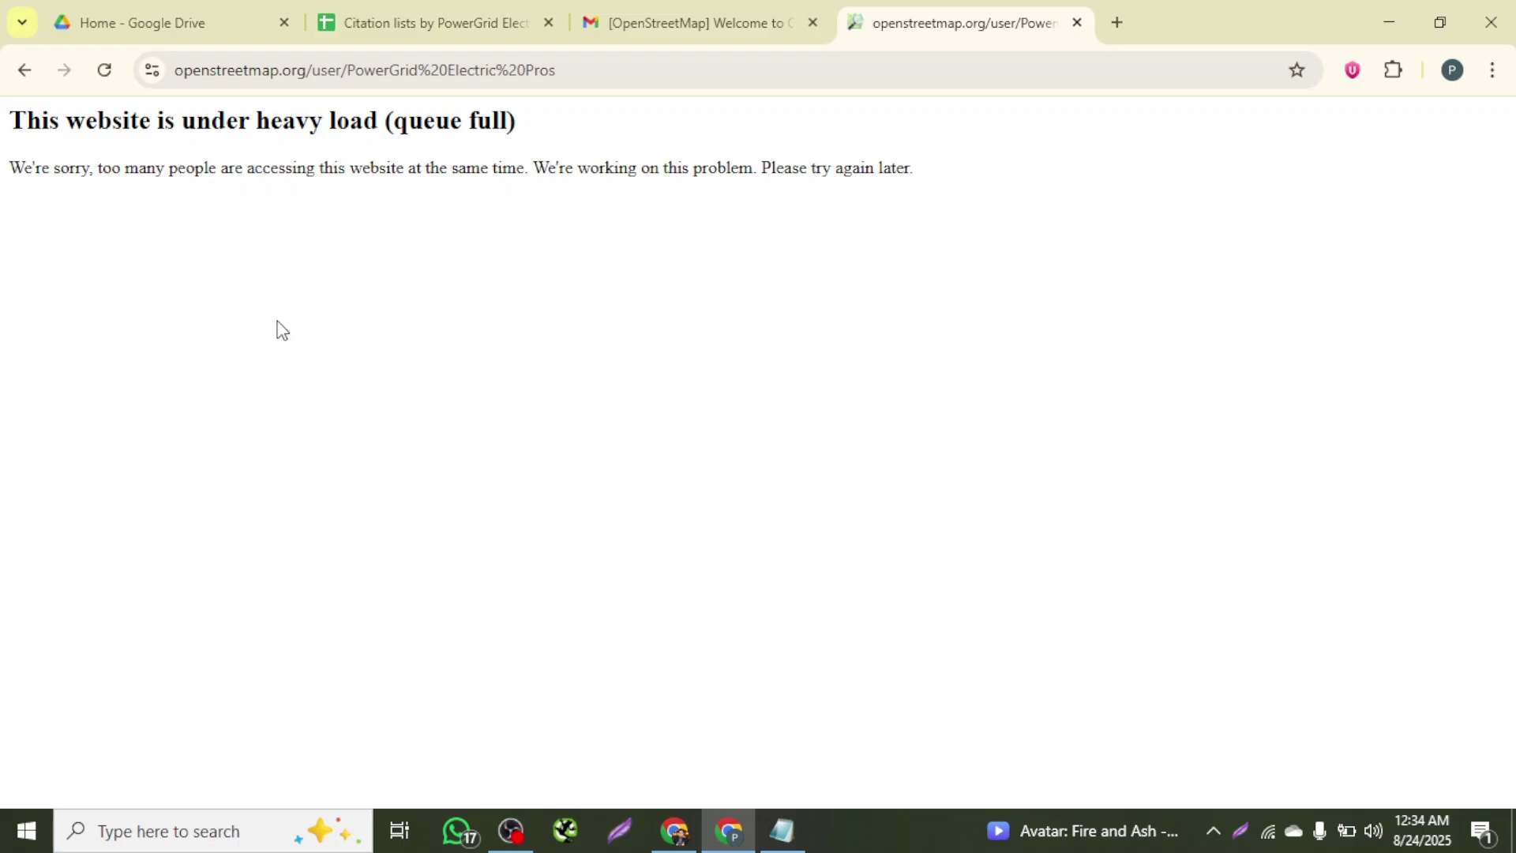
{"action": "left_click", "coordinate": [24, 69]}
{"action": "left_click", "coordinate": [311, 772]}
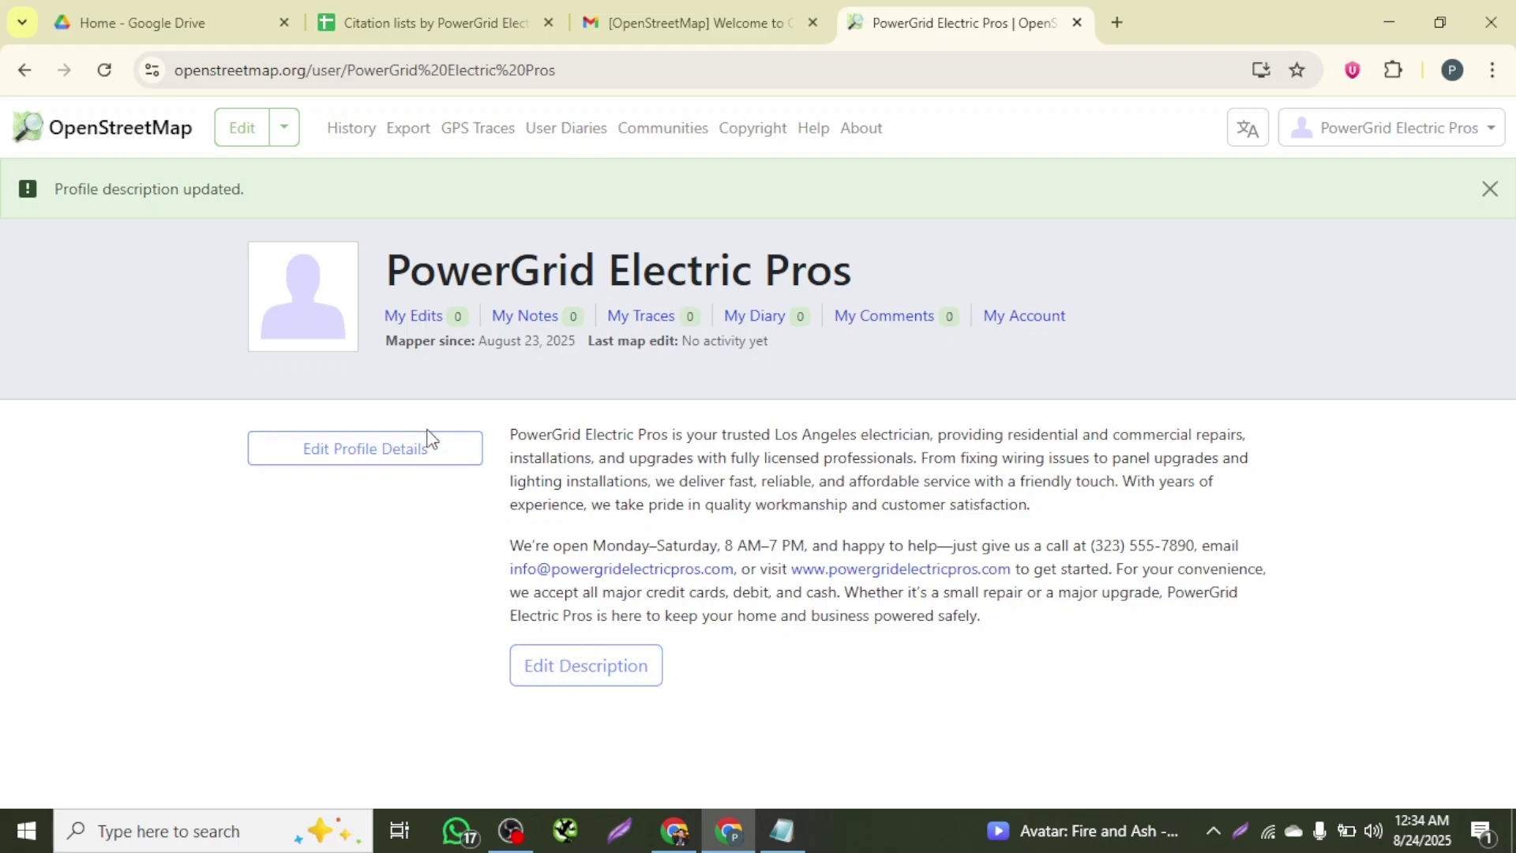
- Open the profile's social links for editing from the profile page and add an empty social link entry
{"action": "left_click", "coordinate": [418, 456]}
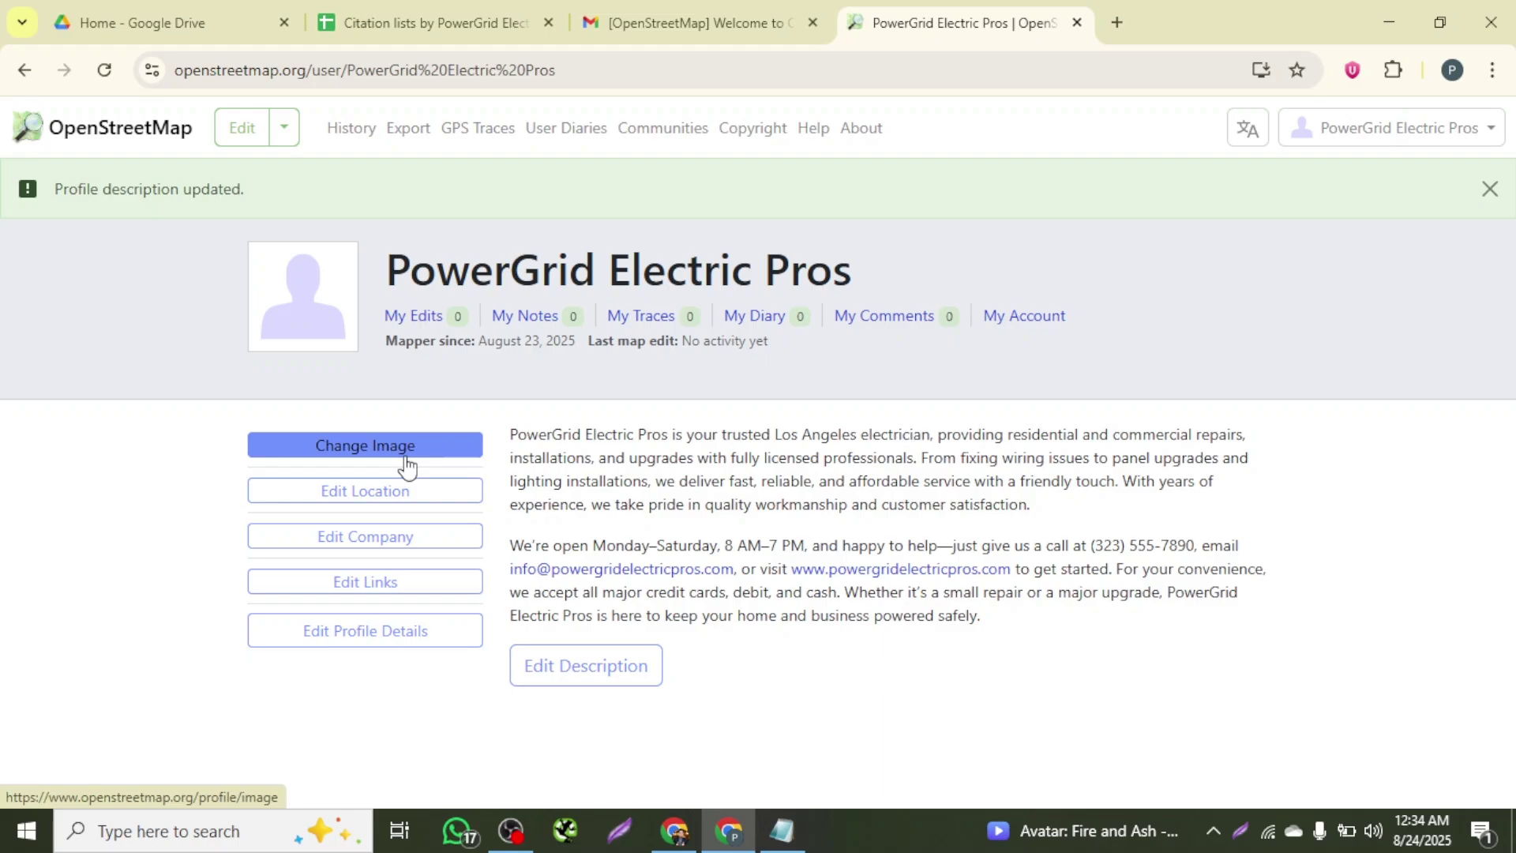
{"action": "left_click", "coordinate": [405, 588]}
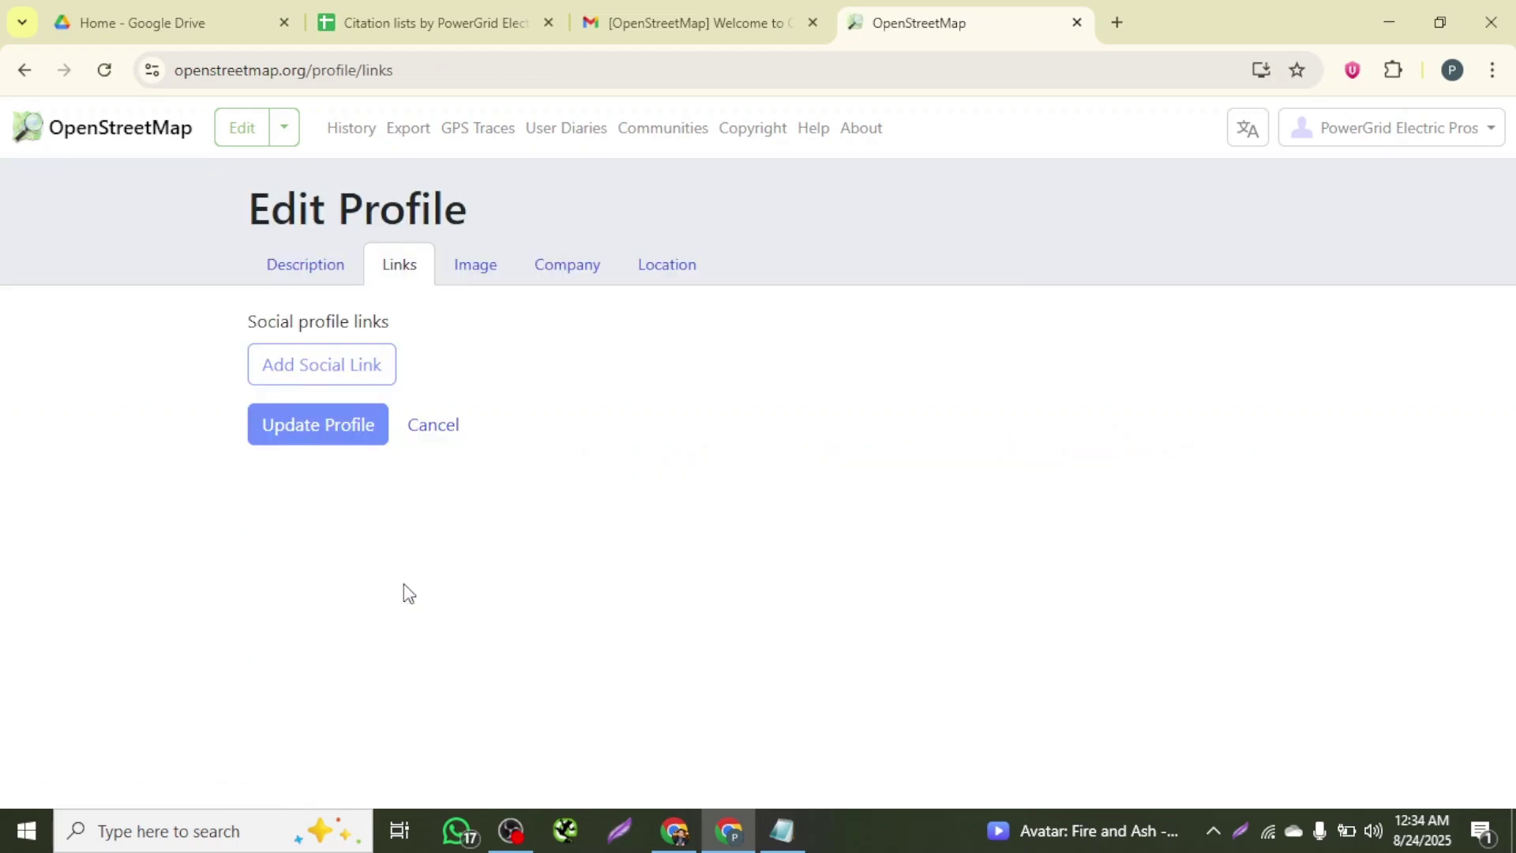
{"action": "left_click", "coordinate": [335, 387]}
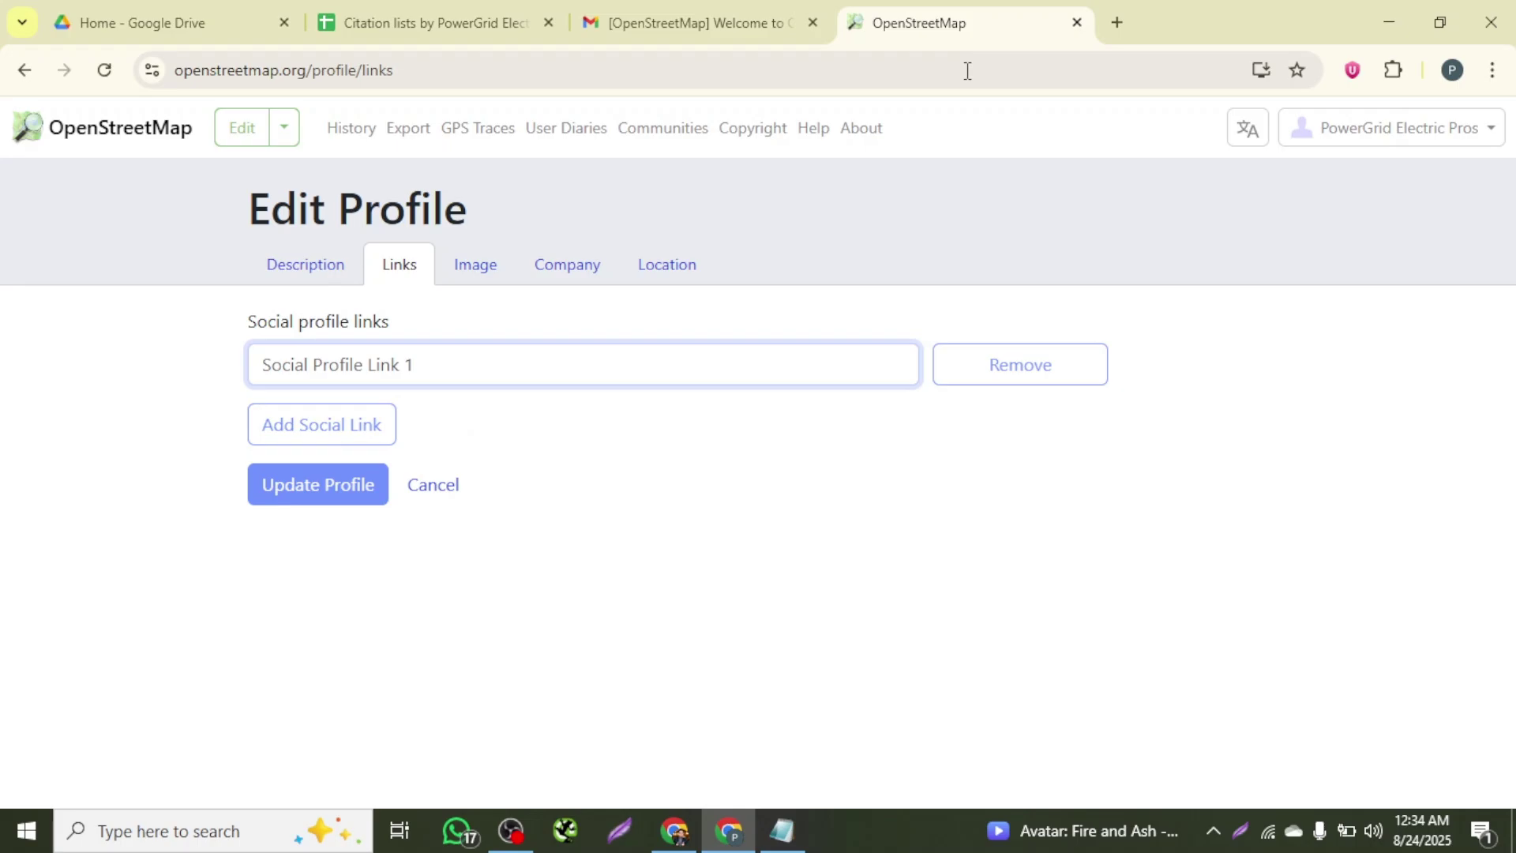
{"action": "left_click", "coordinate": [490, 22]}
{"action": "left_click", "coordinate": [908, 13]}
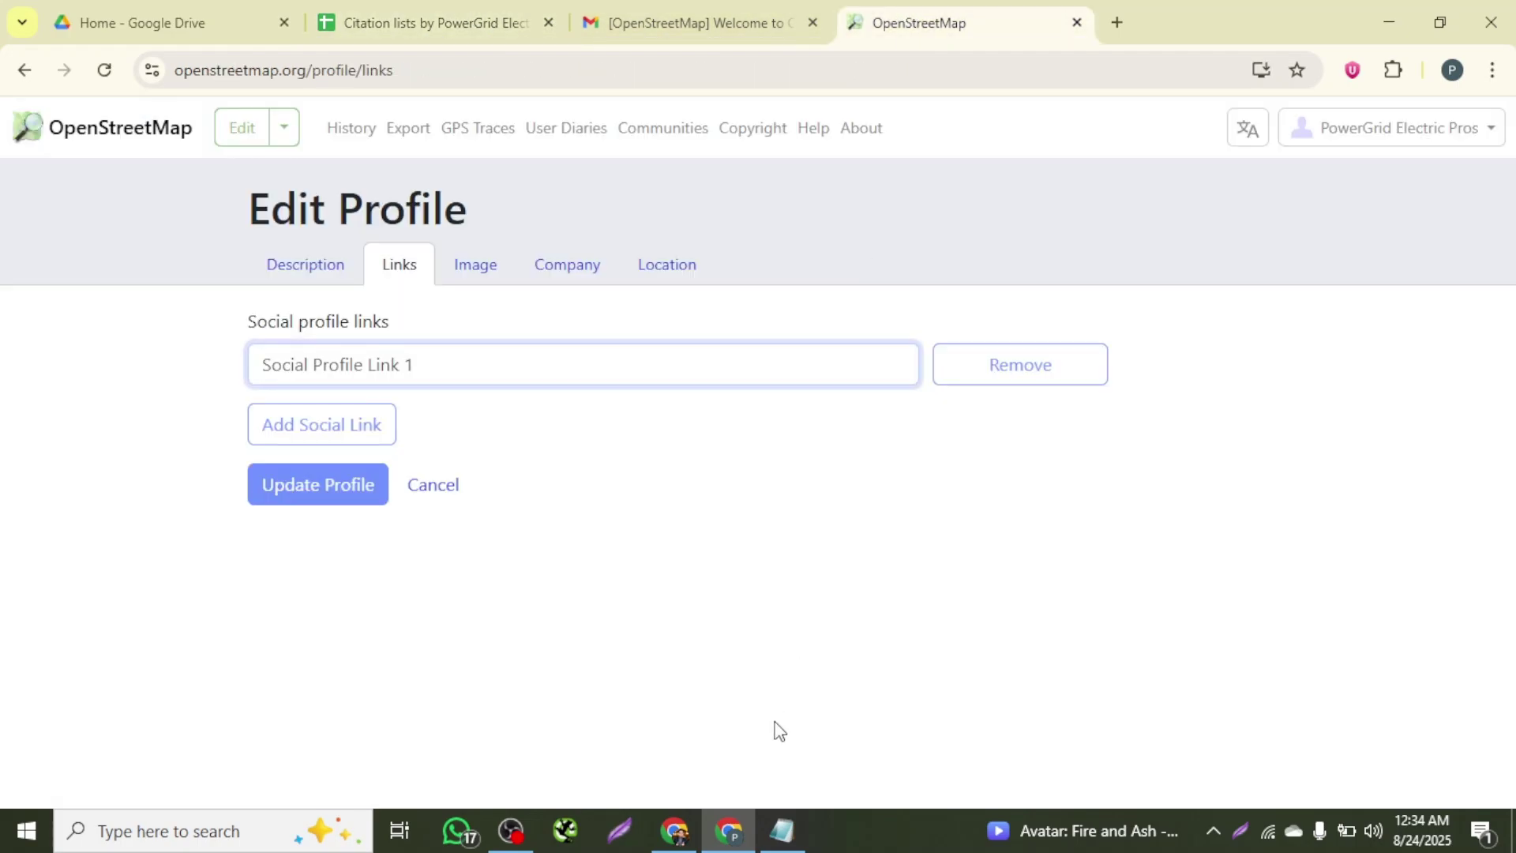
{"action": "left_click", "coordinate": [781, 829]}
{"action": "left_click", "coordinate": [1265, 361]}
{"action": "scroll", "coordinate": [1264, 359], "scroll_direction": "down", "scroll_amount": 1}
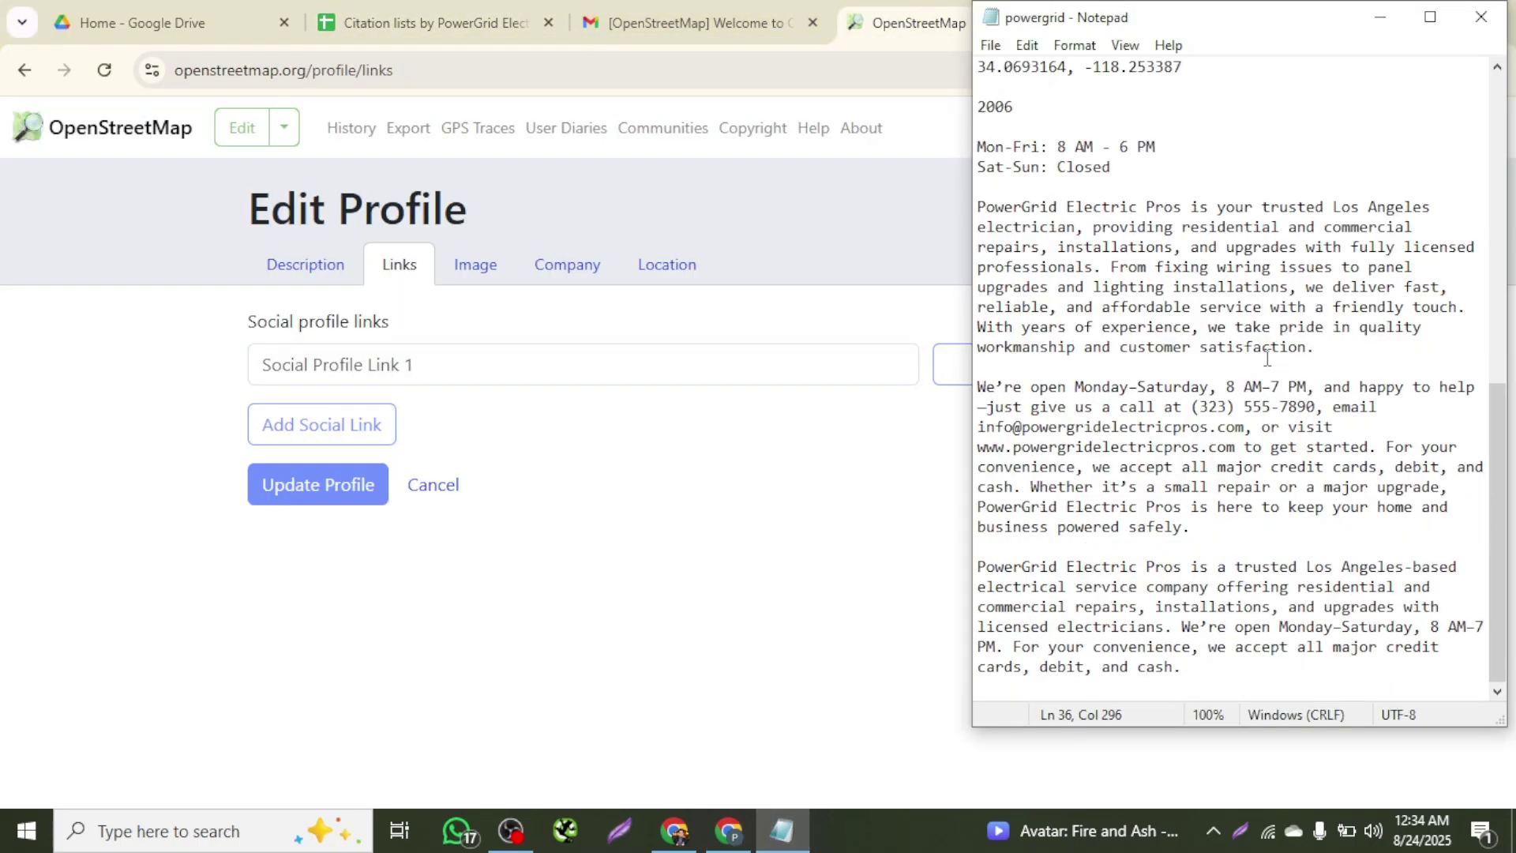
{"action": "scroll", "coordinate": [1263, 511], "scroll_direction": "up", "scroll_amount": 5}
{"action": "left_click_drag", "start_coordinate": [1427, 284], "coordinate": [979, 290]}
{"action": "key", "text": "ctrl+c"}
{"action": "left_click", "coordinate": [309, 368]}
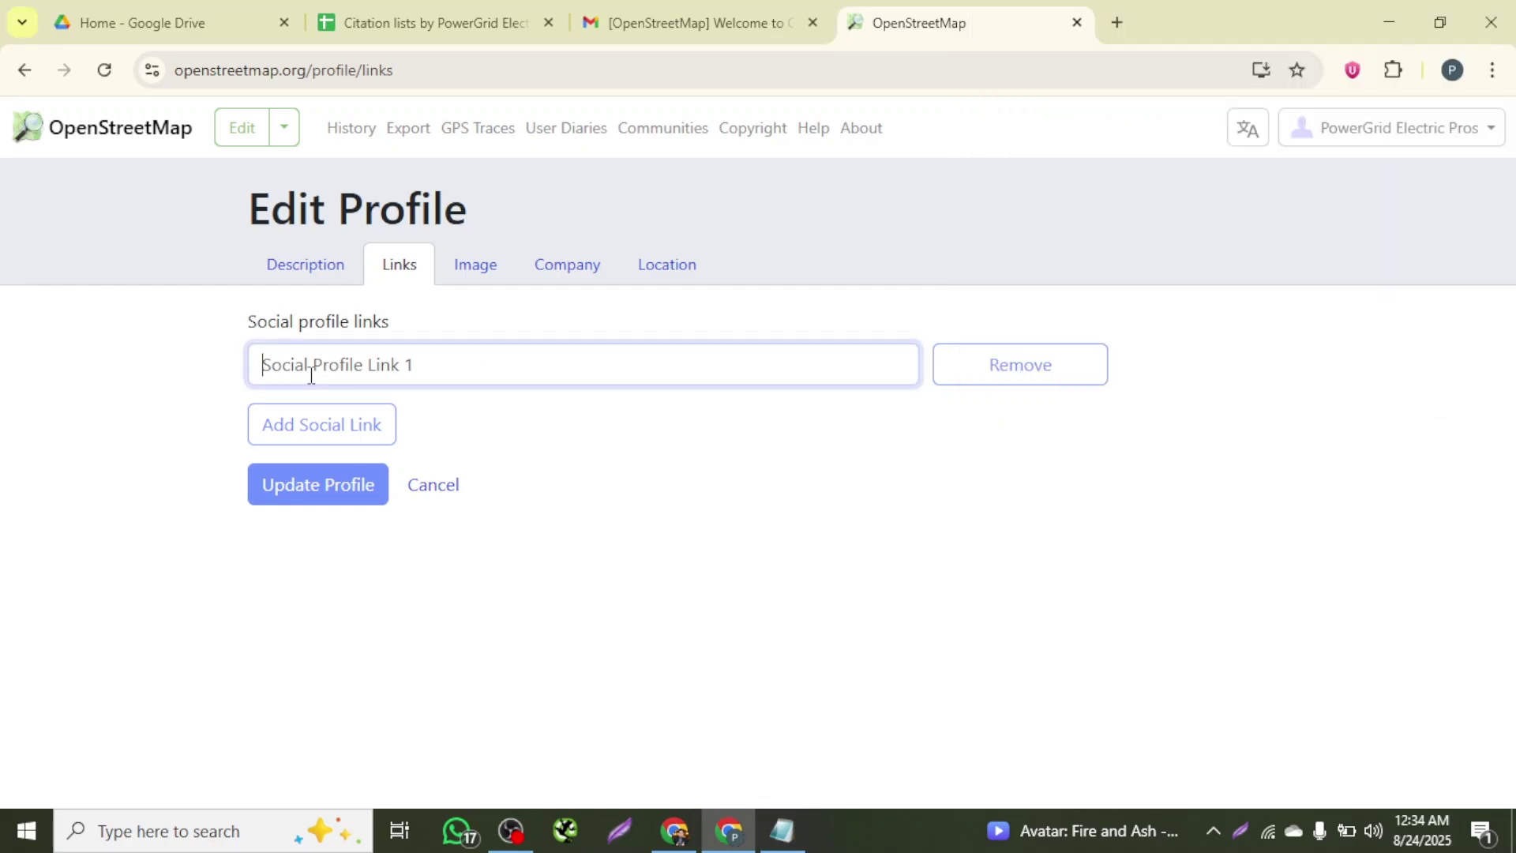
{"action": "key", "text": "ctrl+v"}
{"action": "left_click", "coordinate": [311, 418]}
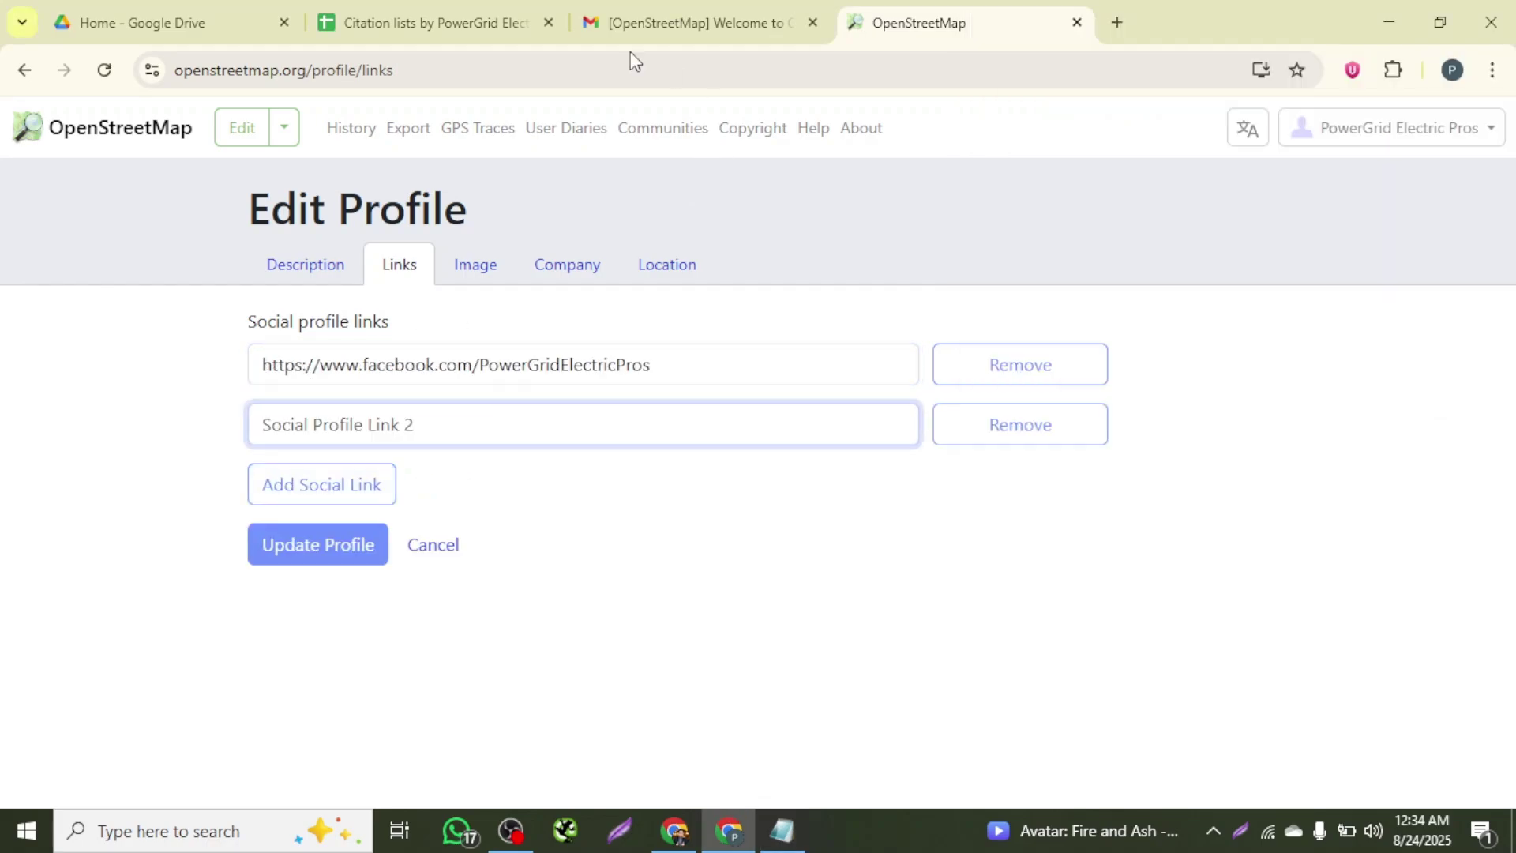
{"action": "left_click", "coordinate": [782, 830]}
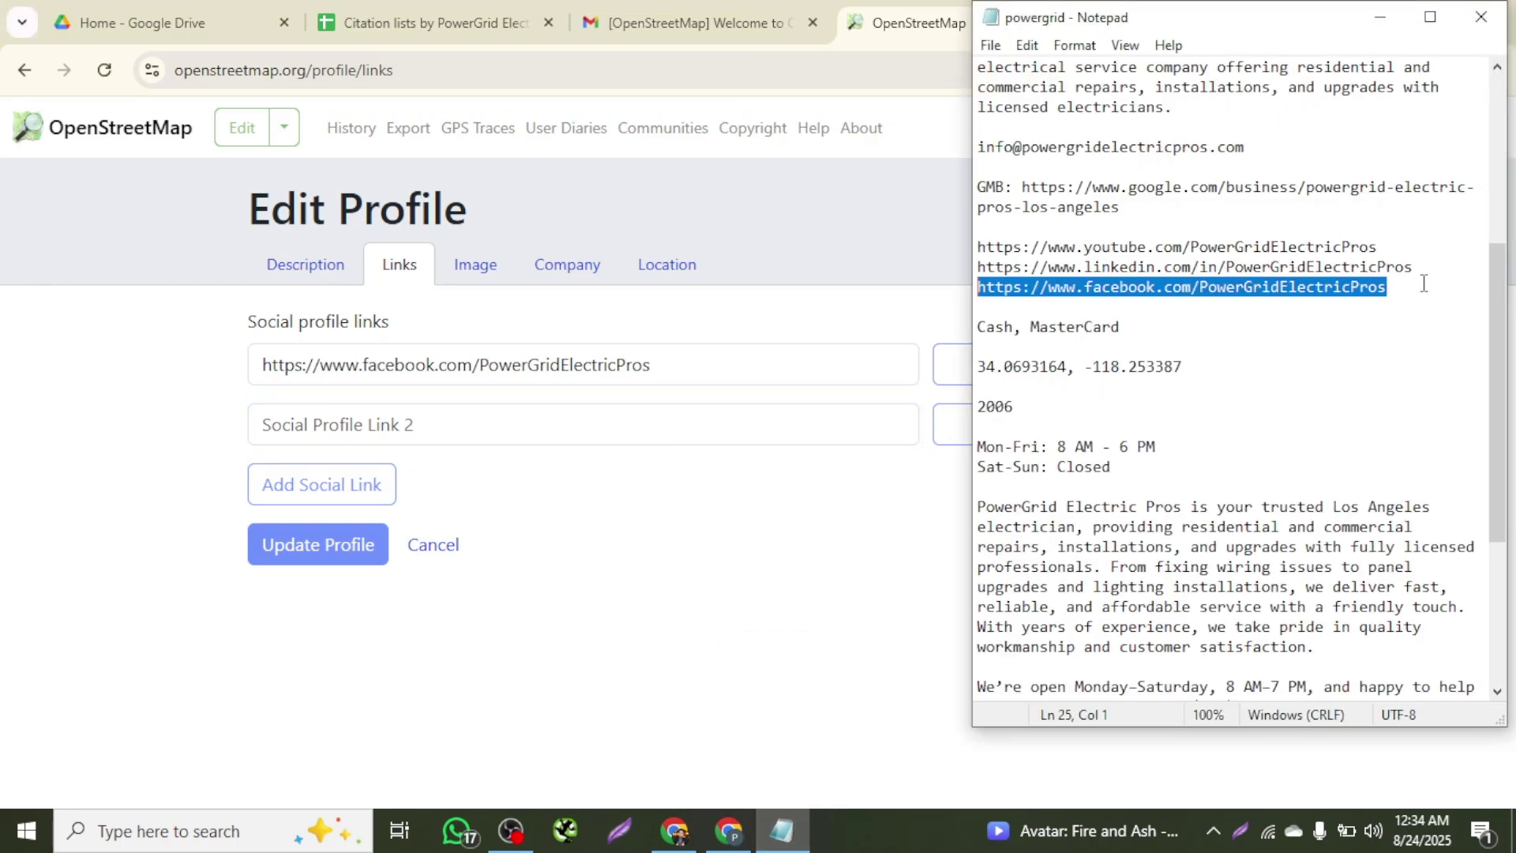
{"action": "left_click_drag", "start_coordinate": [1414, 267], "coordinate": [978, 267]}
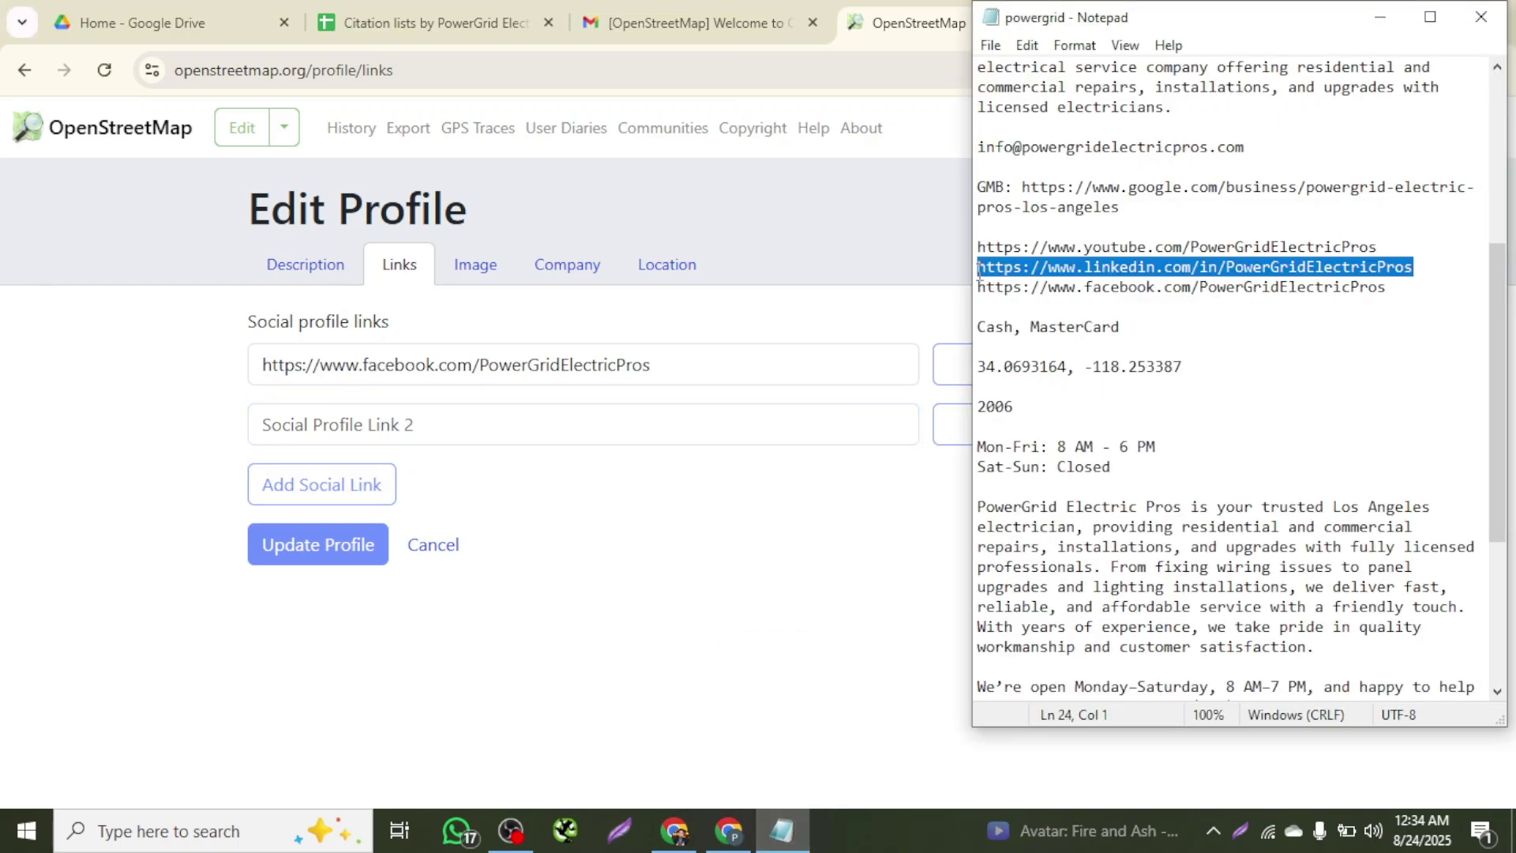
{"action": "left_click", "coordinate": [319, 423]}
{"action": "key", "text": "ctrl+v"}
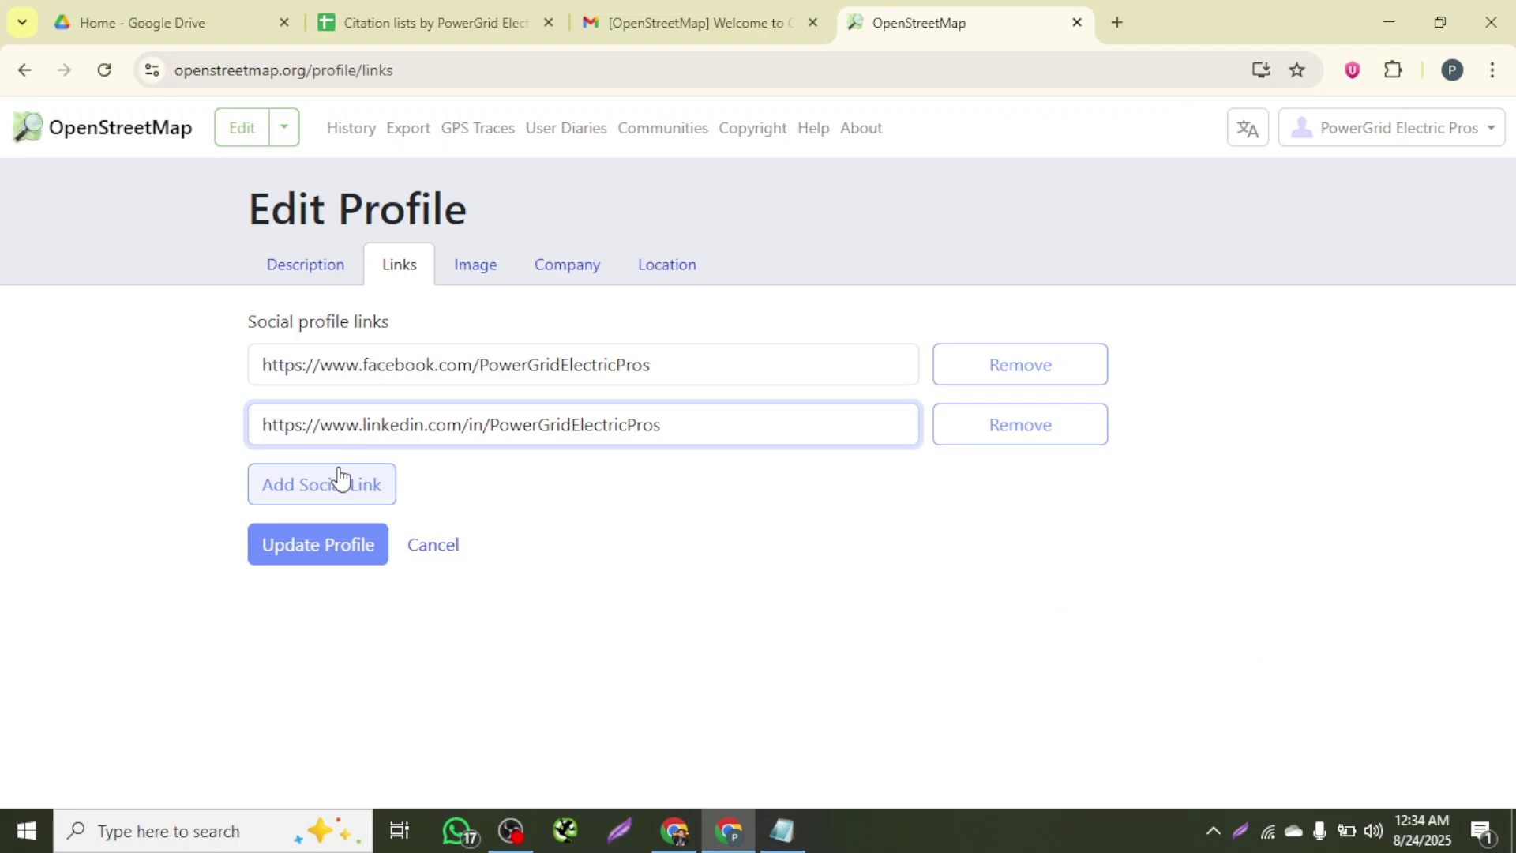
{"action": "left_click", "coordinate": [324, 483]}
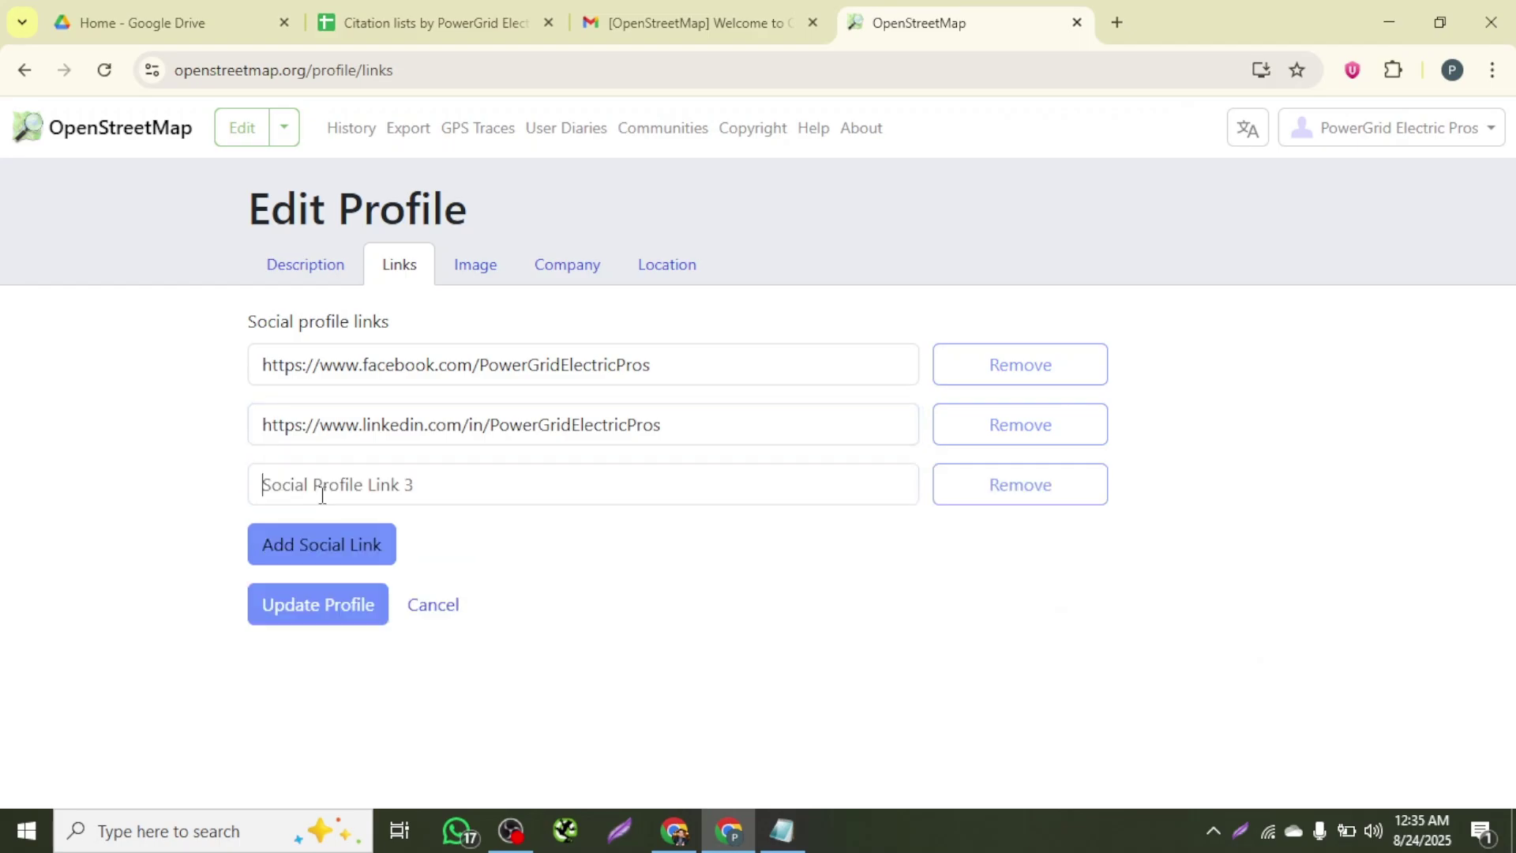
{"action": "left_click", "coordinate": [782, 829]}
{"action": "left_click_drag", "start_coordinate": [1378, 247], "coordinate": [976, 246]}
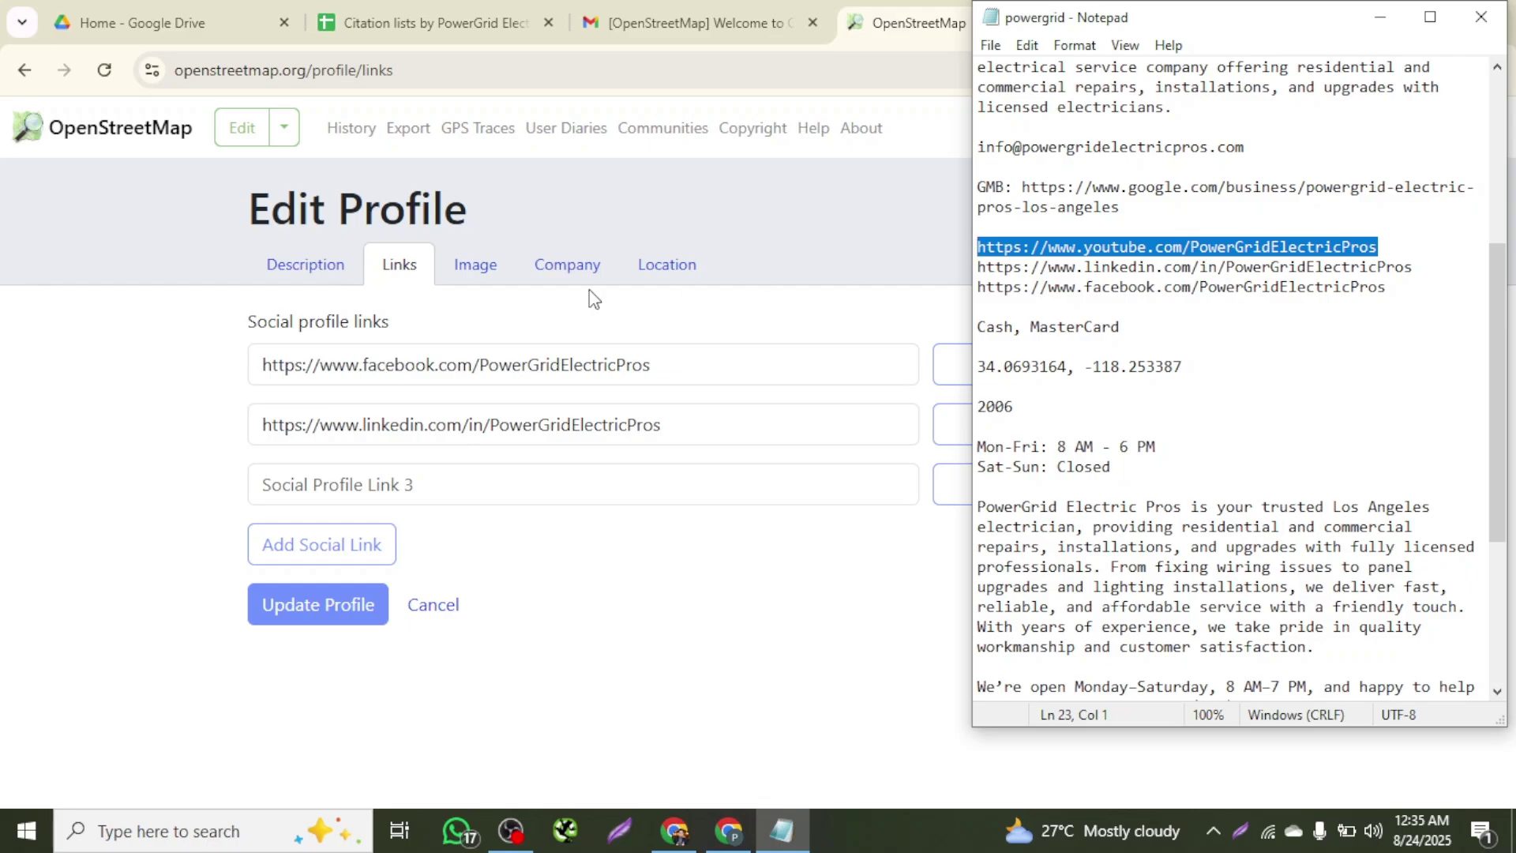
{"action": "left_click", "coordinate": [323, 484]}
{"action": "key", "text": "ctrl+v"}
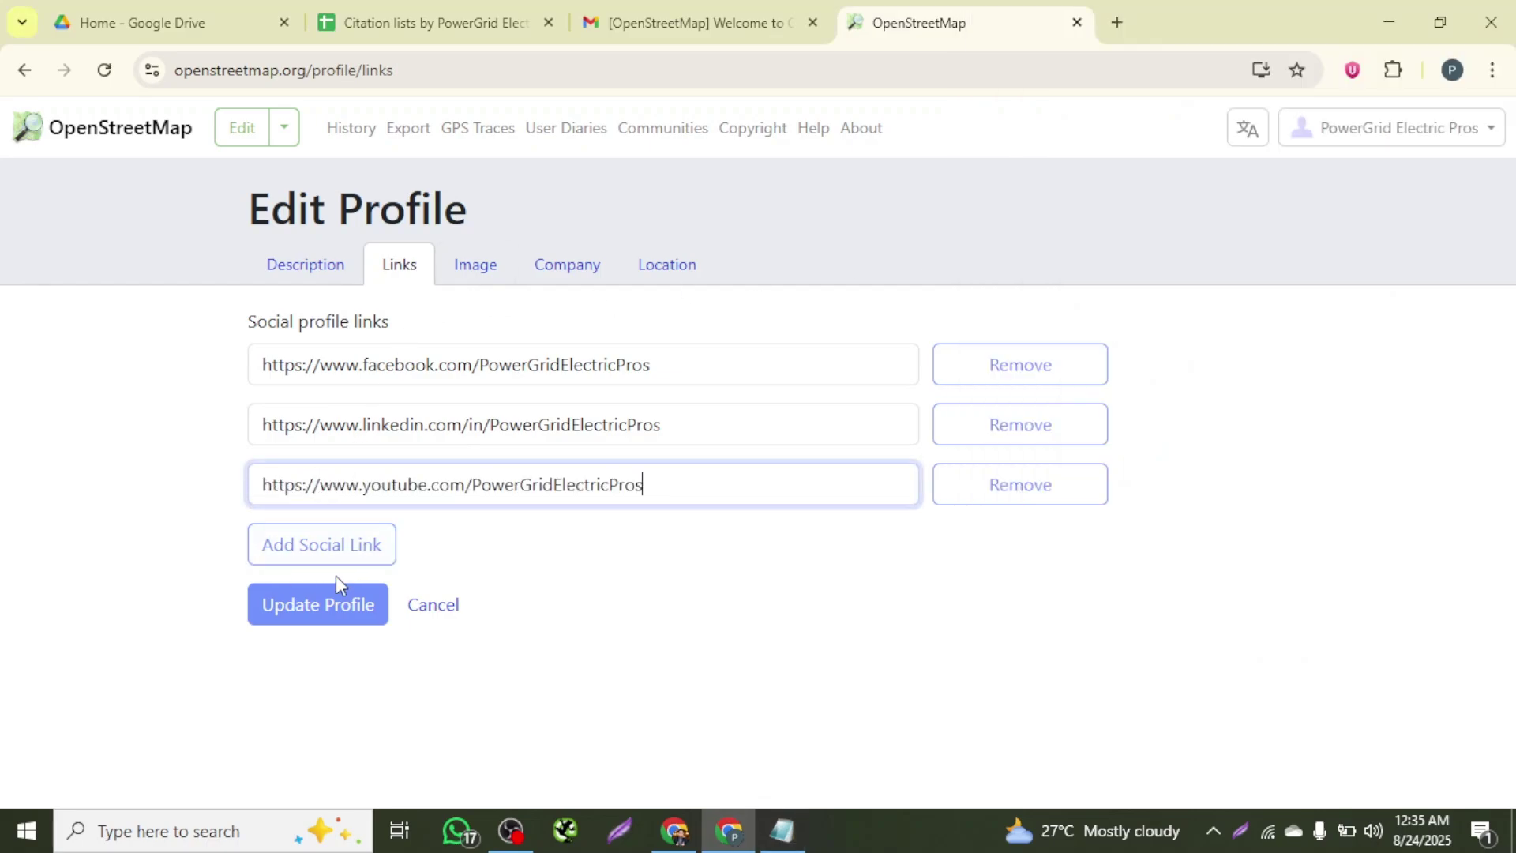
{"action": "left_click", "coordinate": [335, 601]}
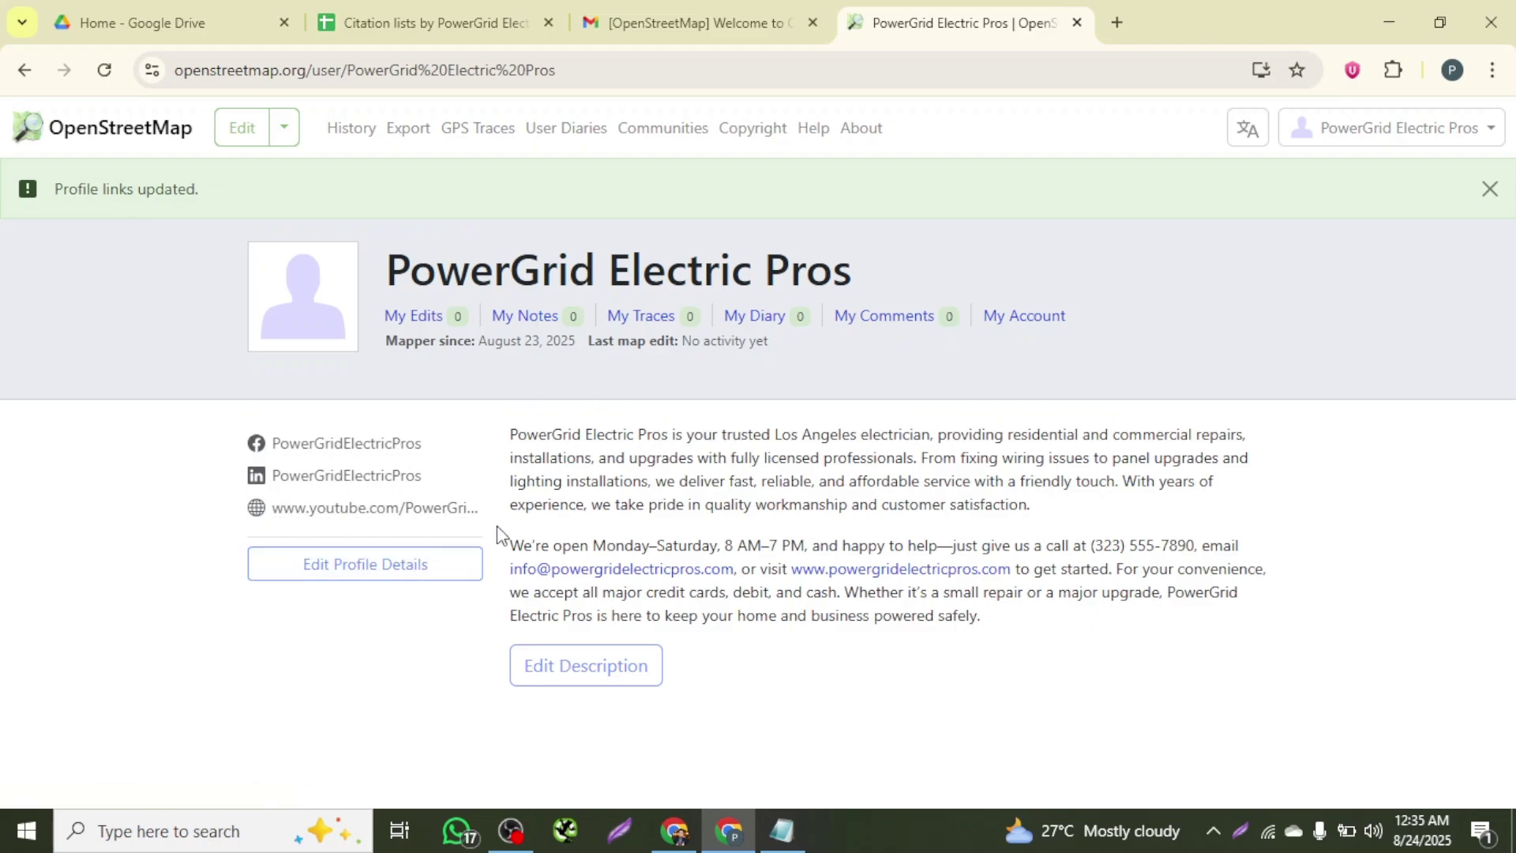
- Upload power grid logo 3.jpeg from the Downloads folder as the profile image and save it
{"action": "left_click", "coordinate": [332, 567]}
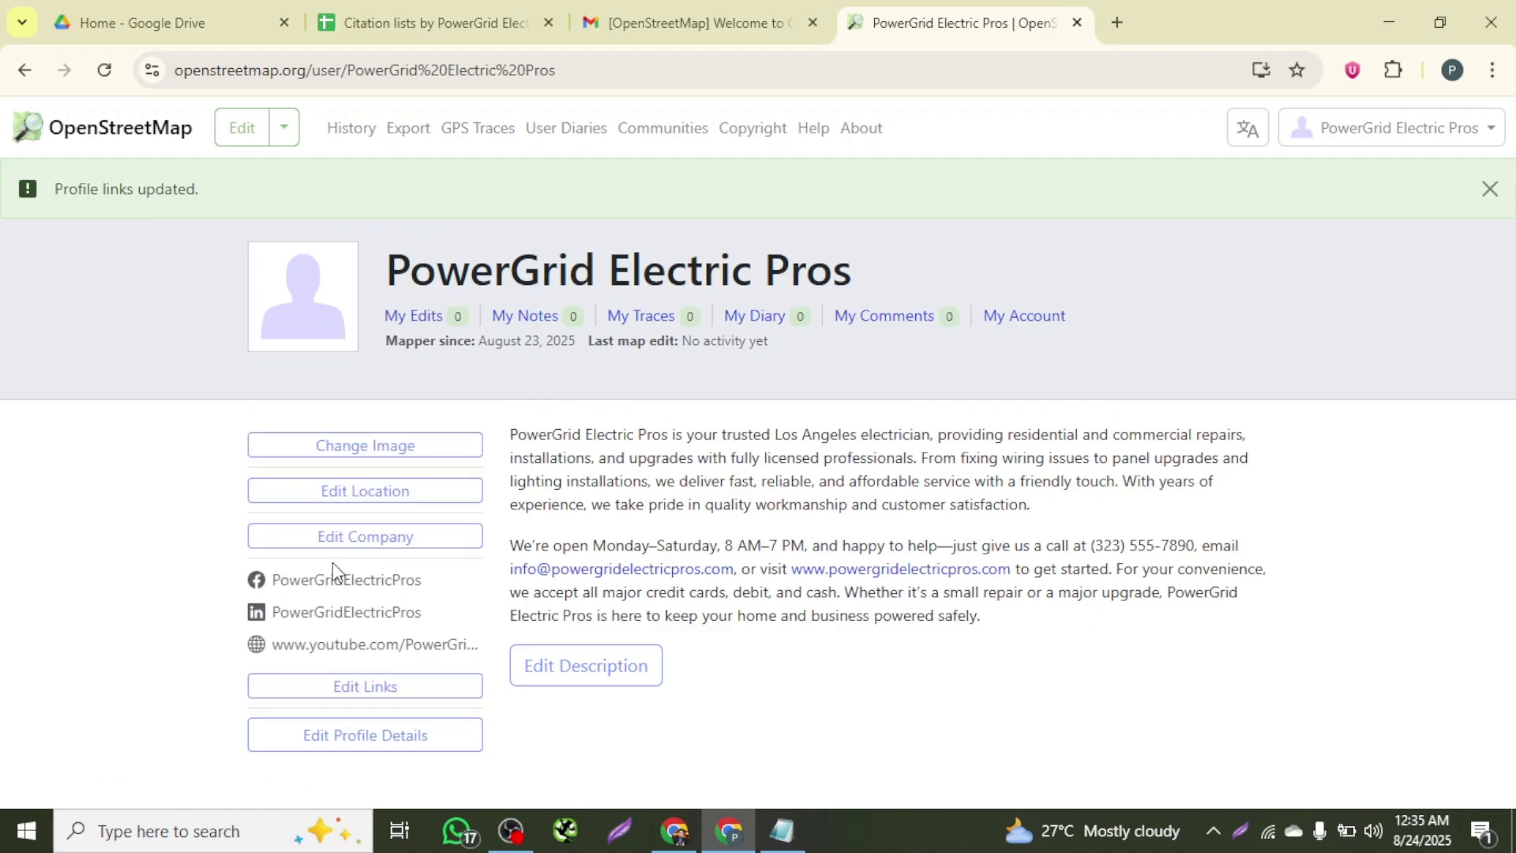
{"action": "left_click", "coordinate": [308, 316]}
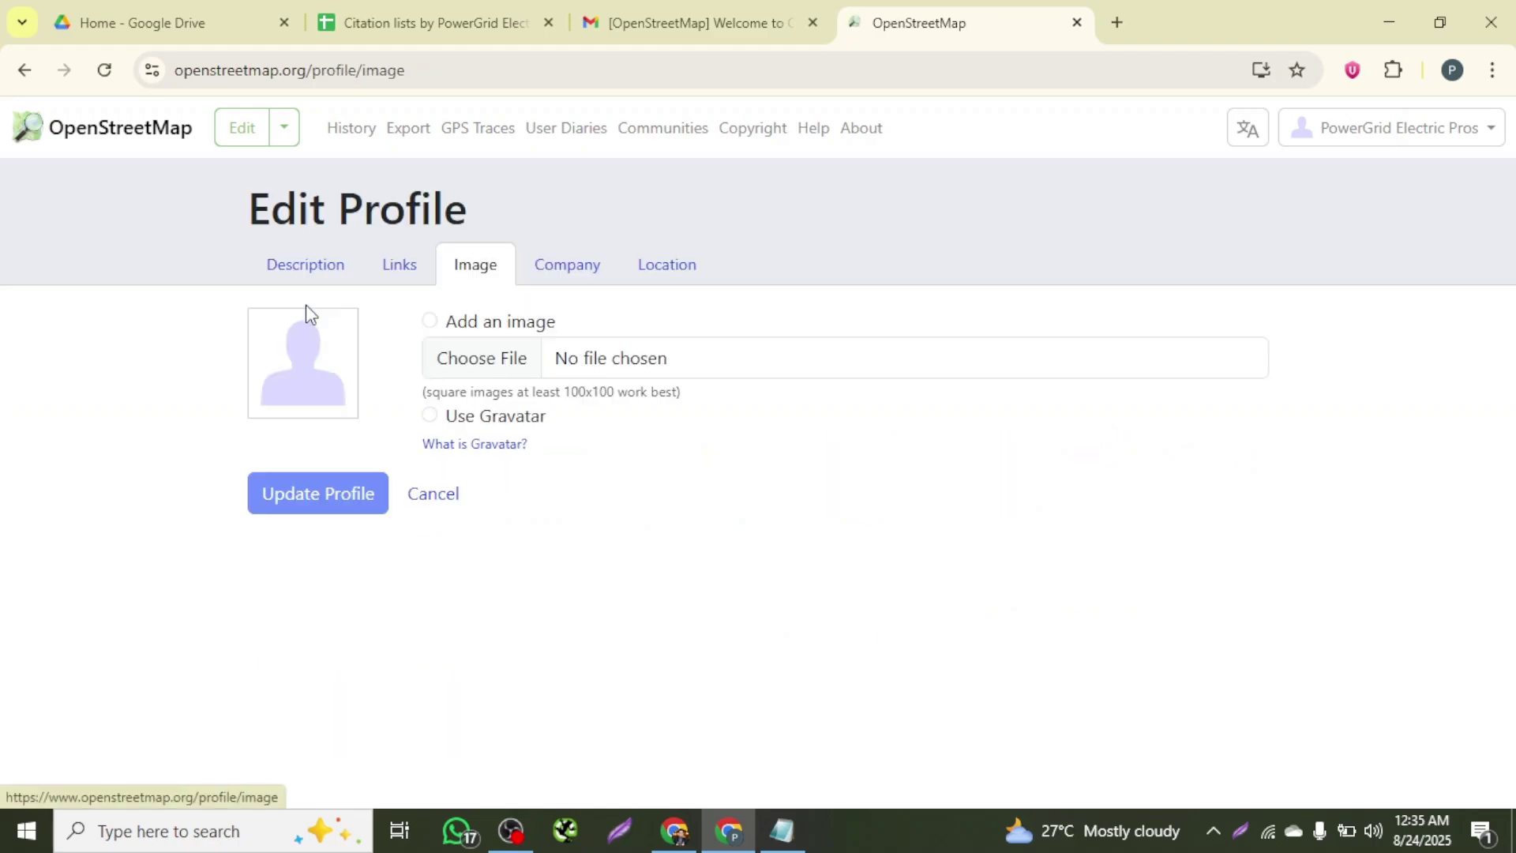
{"action": "left_click", "coordinate": [484, 363]}
{"action": "scroll", "coordinate": [519, 314], "scroll_direction": "down", "scroll_amount": 10}
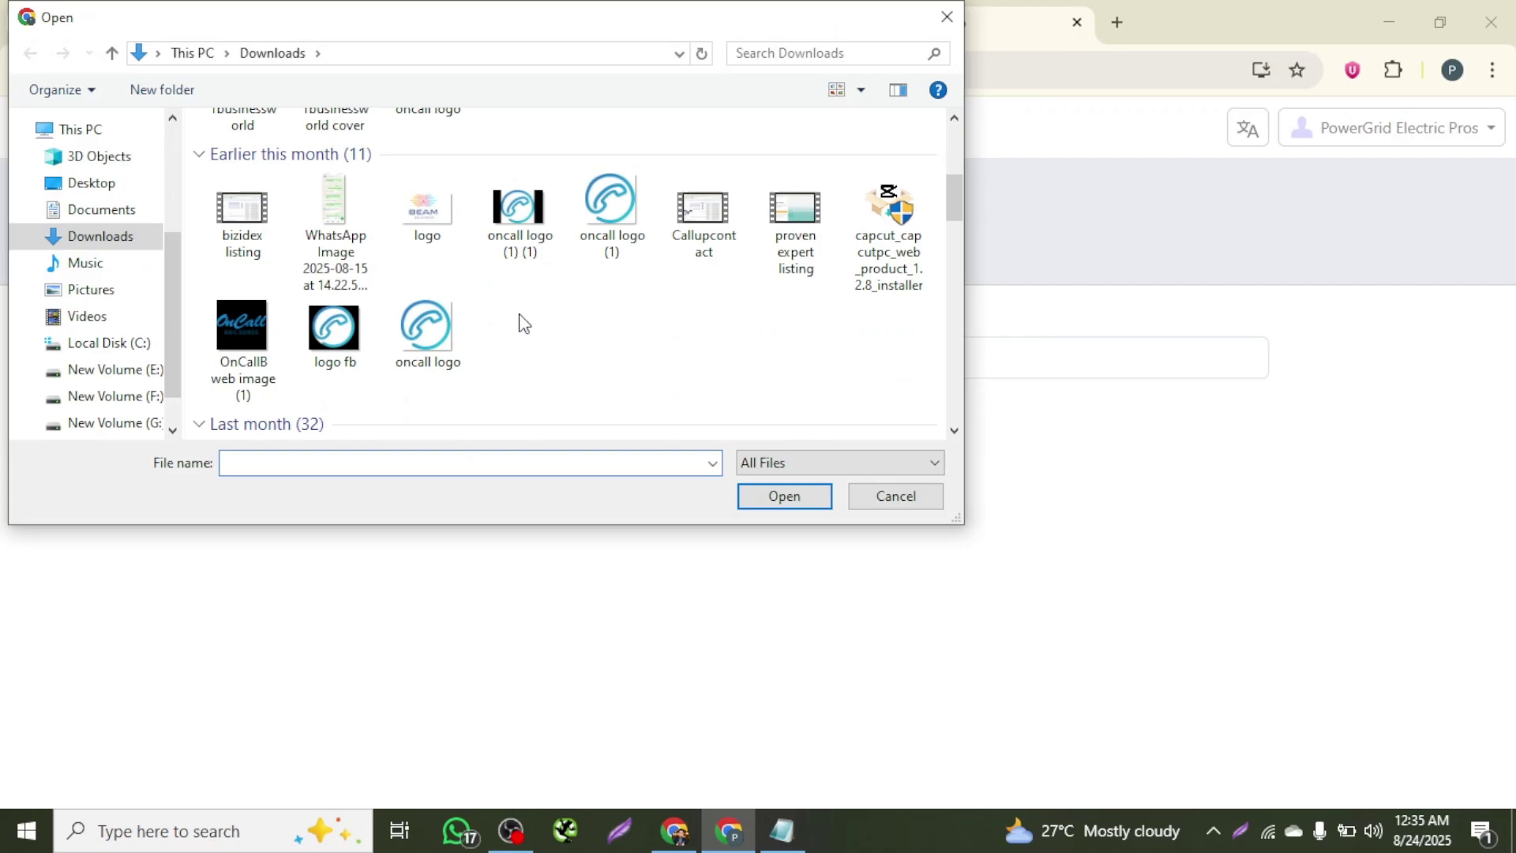
{"action": "left_click", "coordinate": [703, 347]}
{"action": "left_click", "coordinate": [809, 497]}
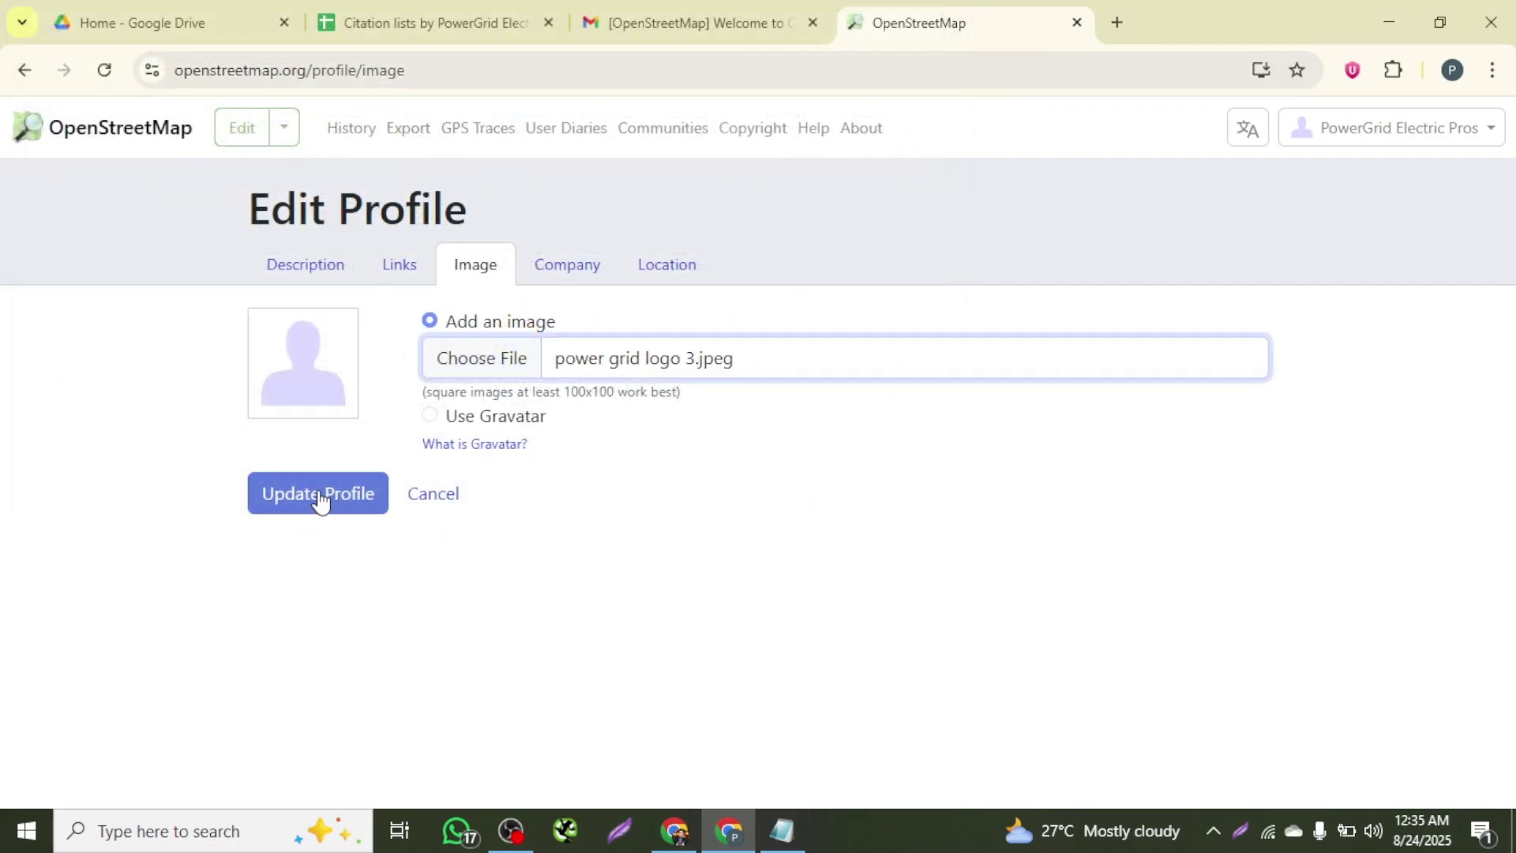
{"action": "left_click", "coordinate": [318, 491]}
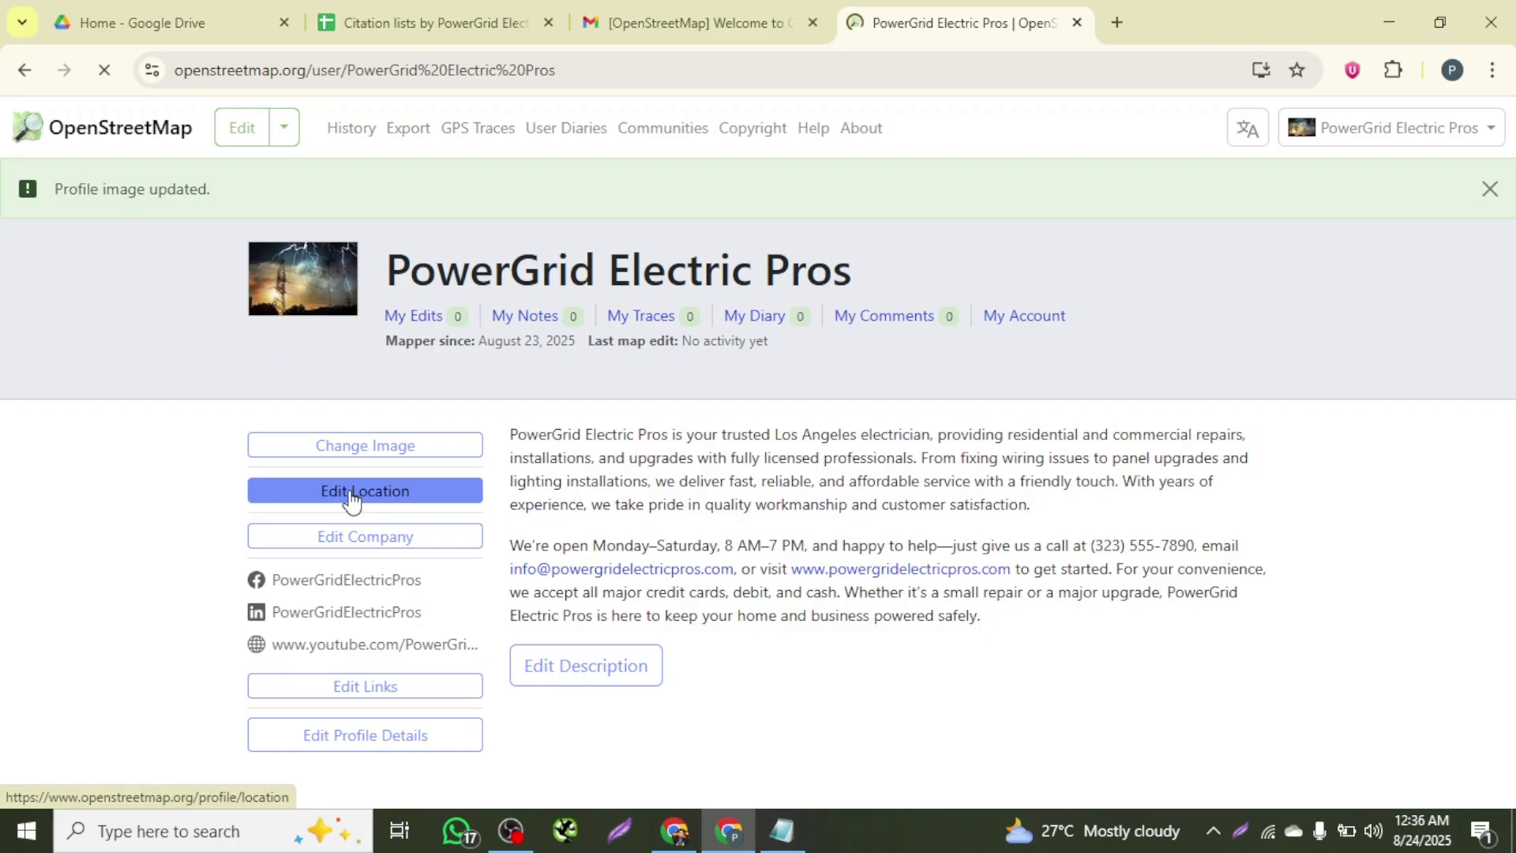
- Edit the profile location, copying latitude 34.0693164 and longitude -118.253387 from the powergrid notes
{"action": "left_click", "coordinate": [350, 491]}
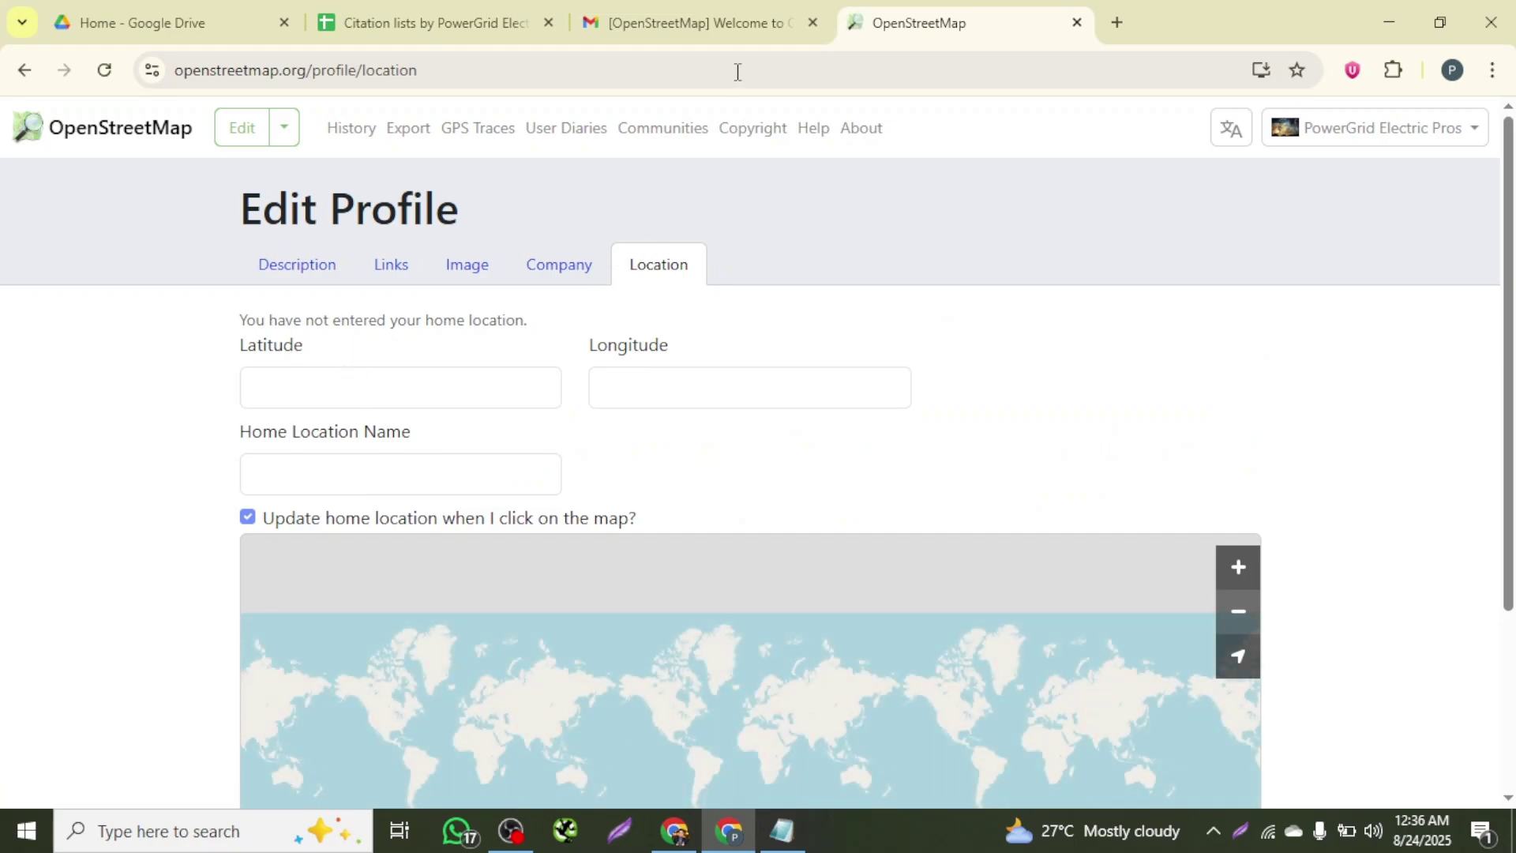
{"action": "left_click", "coordinate": [782, 831]}
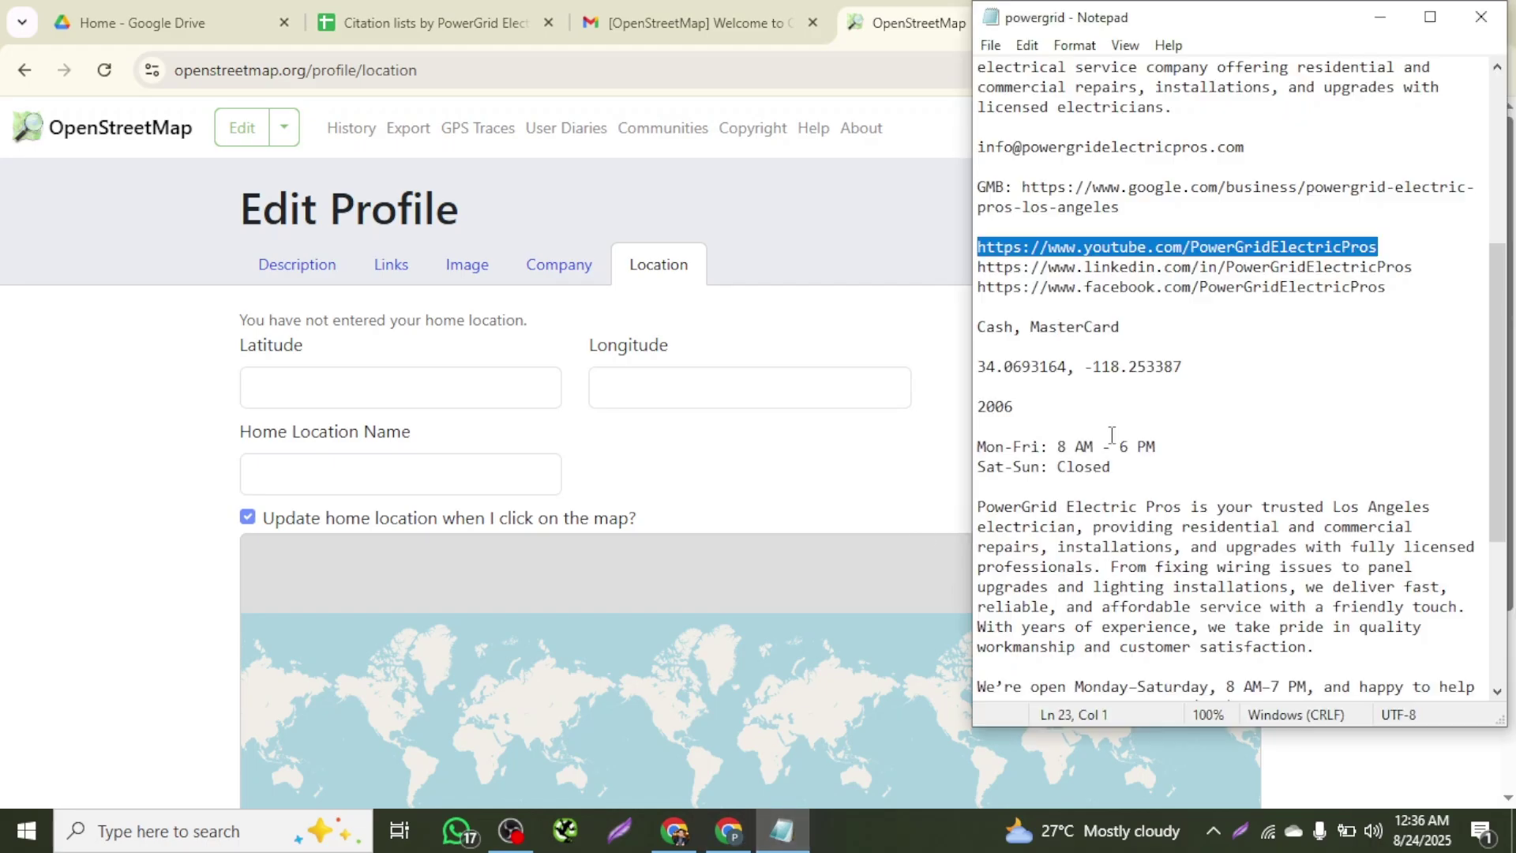
{"action": "left_click_drag", "start_coordinate": [1070, 368], "coordinate": [979, 366]}
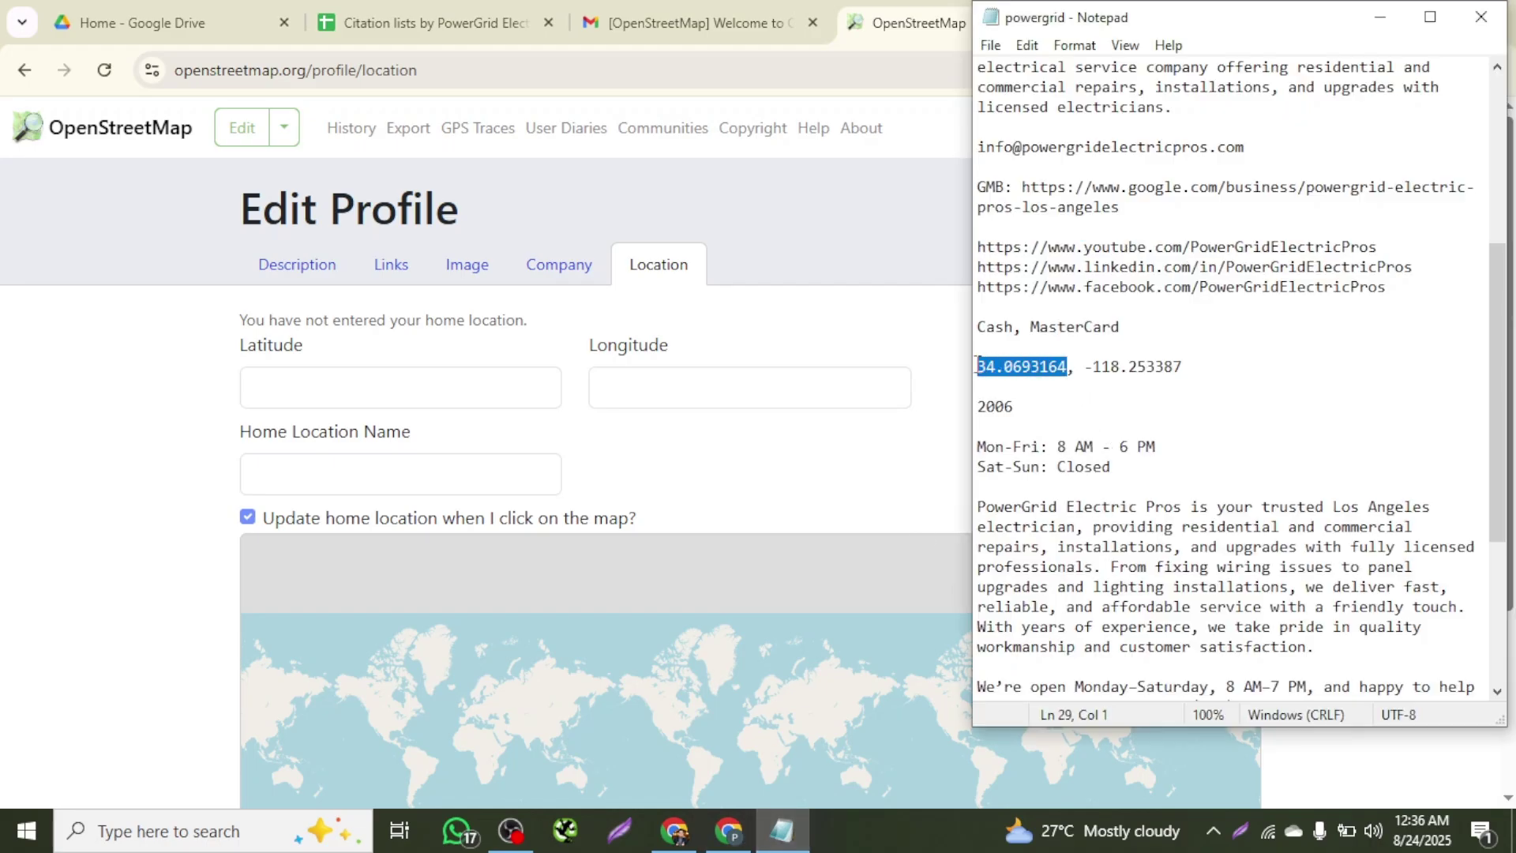
{"action": "left_click", "coordinate": [434, 366]}
{"action": "key", "text": "ctrl+v"}
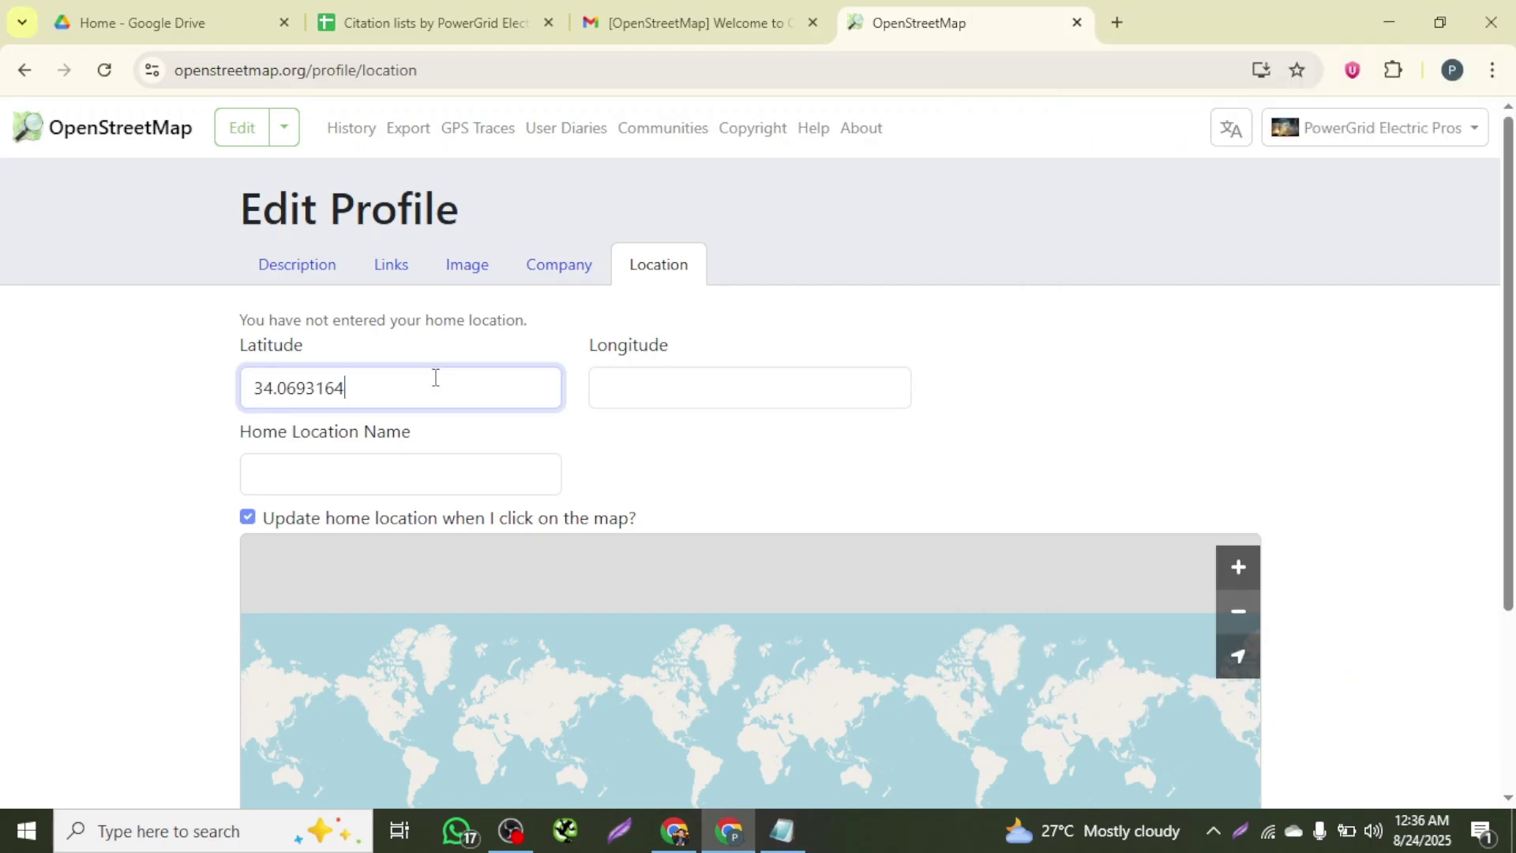
{"action": "left_click", "coordinate": [792, 837]}
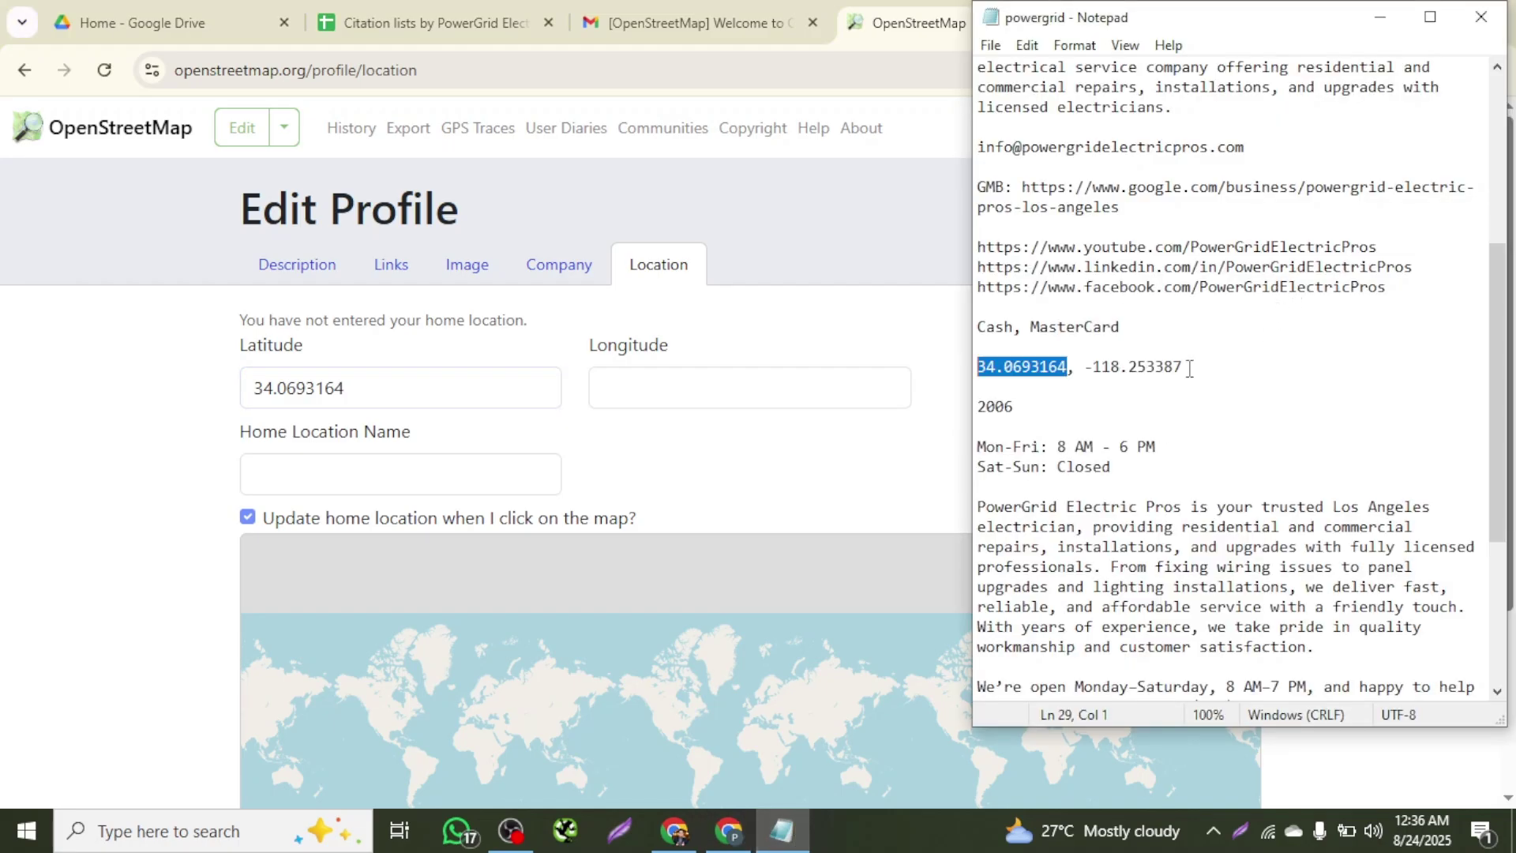
{"action": "left_click_drag", "start_coordinate": [1188, 369], "coordinate": [1087, 372]}
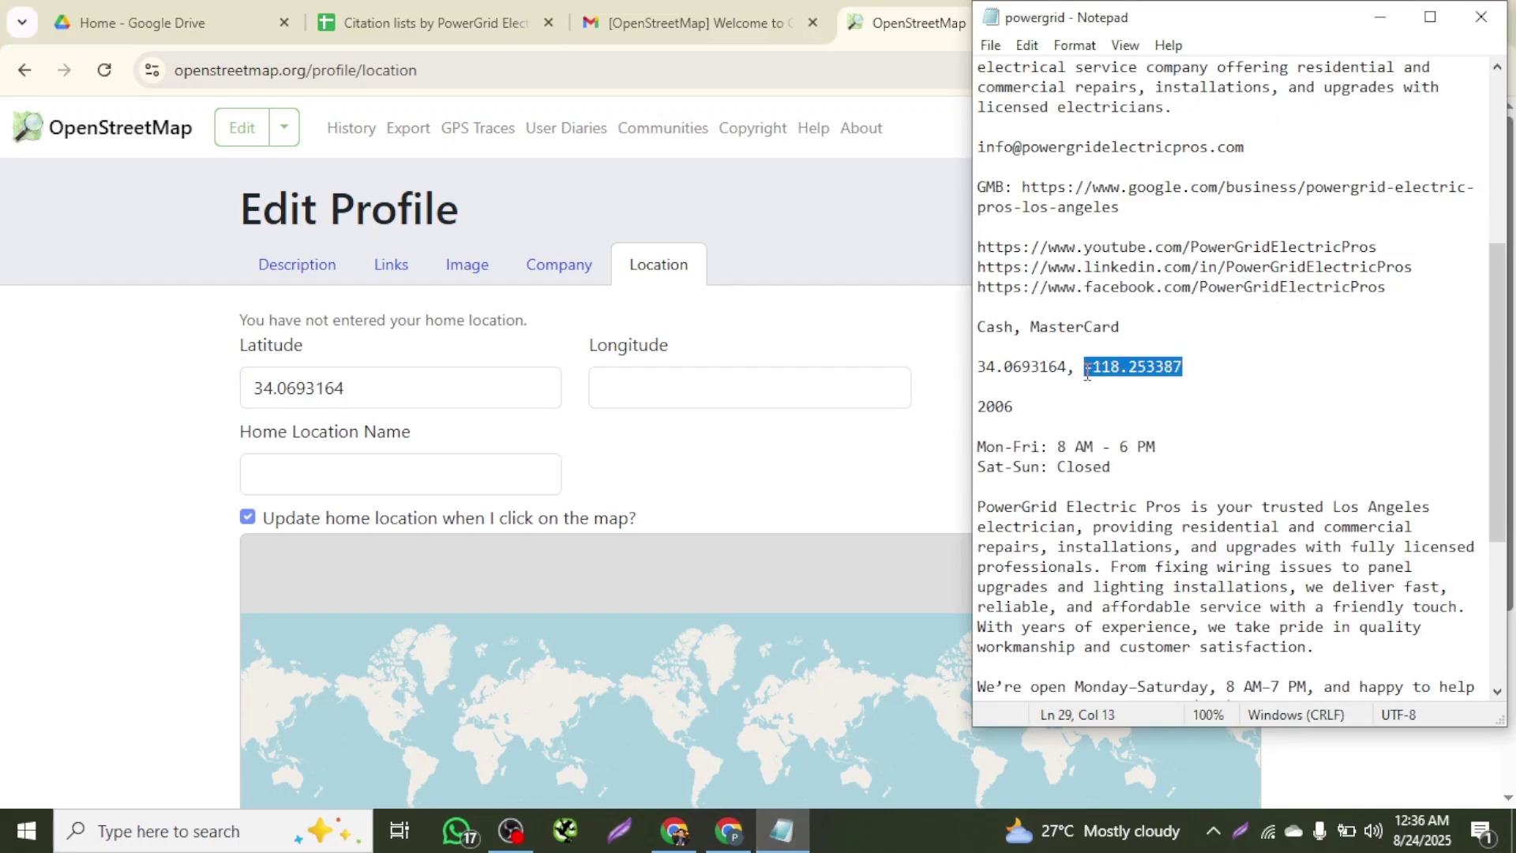
{"action": "left_click", "coordinate": [672, 377]}
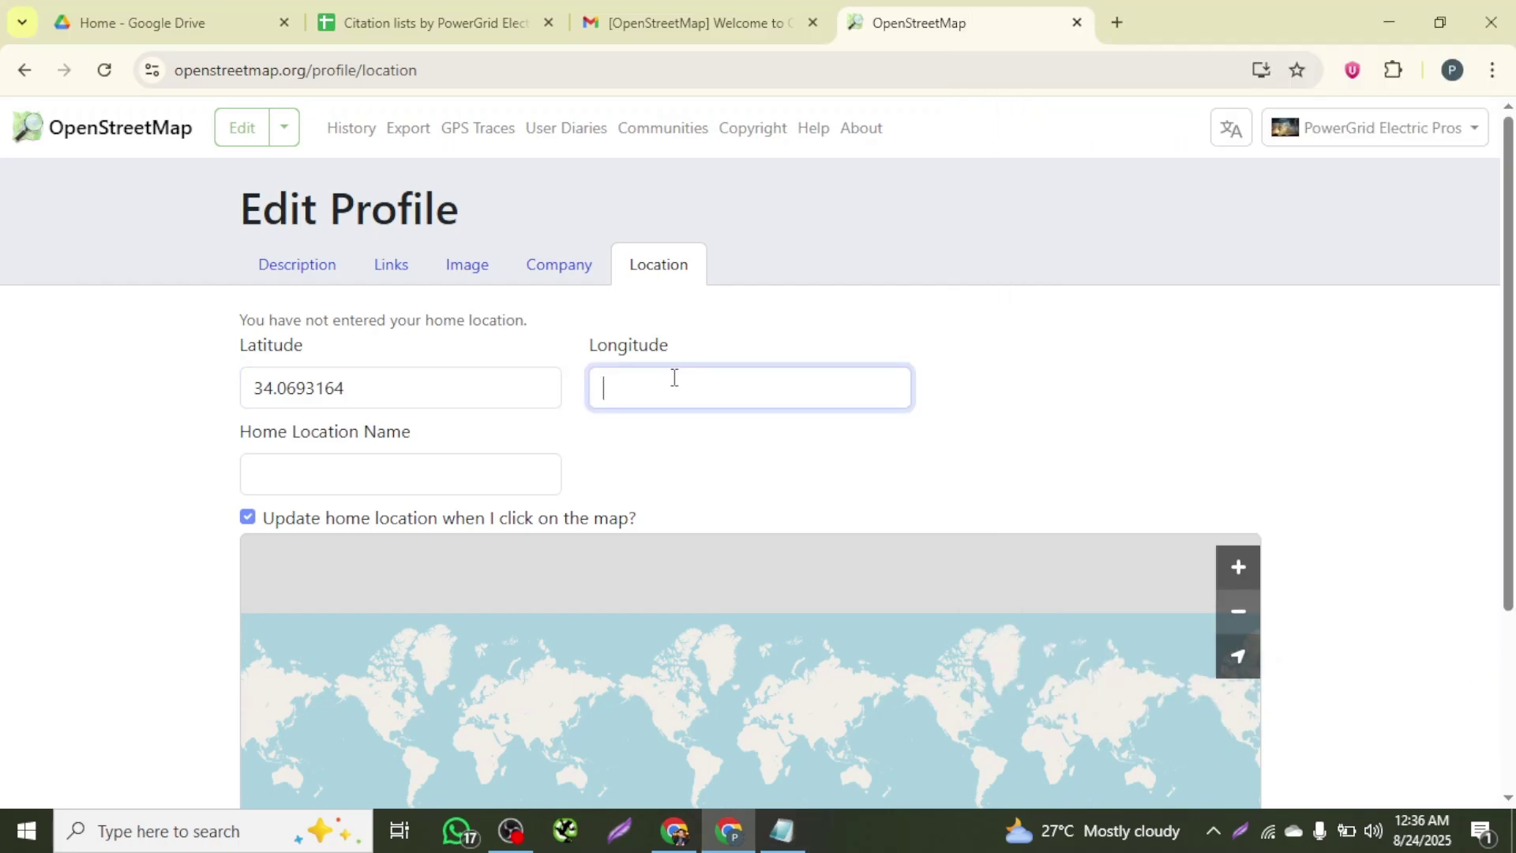
{"action": "key", "text": "ctrl+v"}
- Check the home location name and the marker on the map, and save the profile location
{"action": "scroll", "coordinate": [690, 498], "scroll_direction": "down", "scroll_amount": 3}
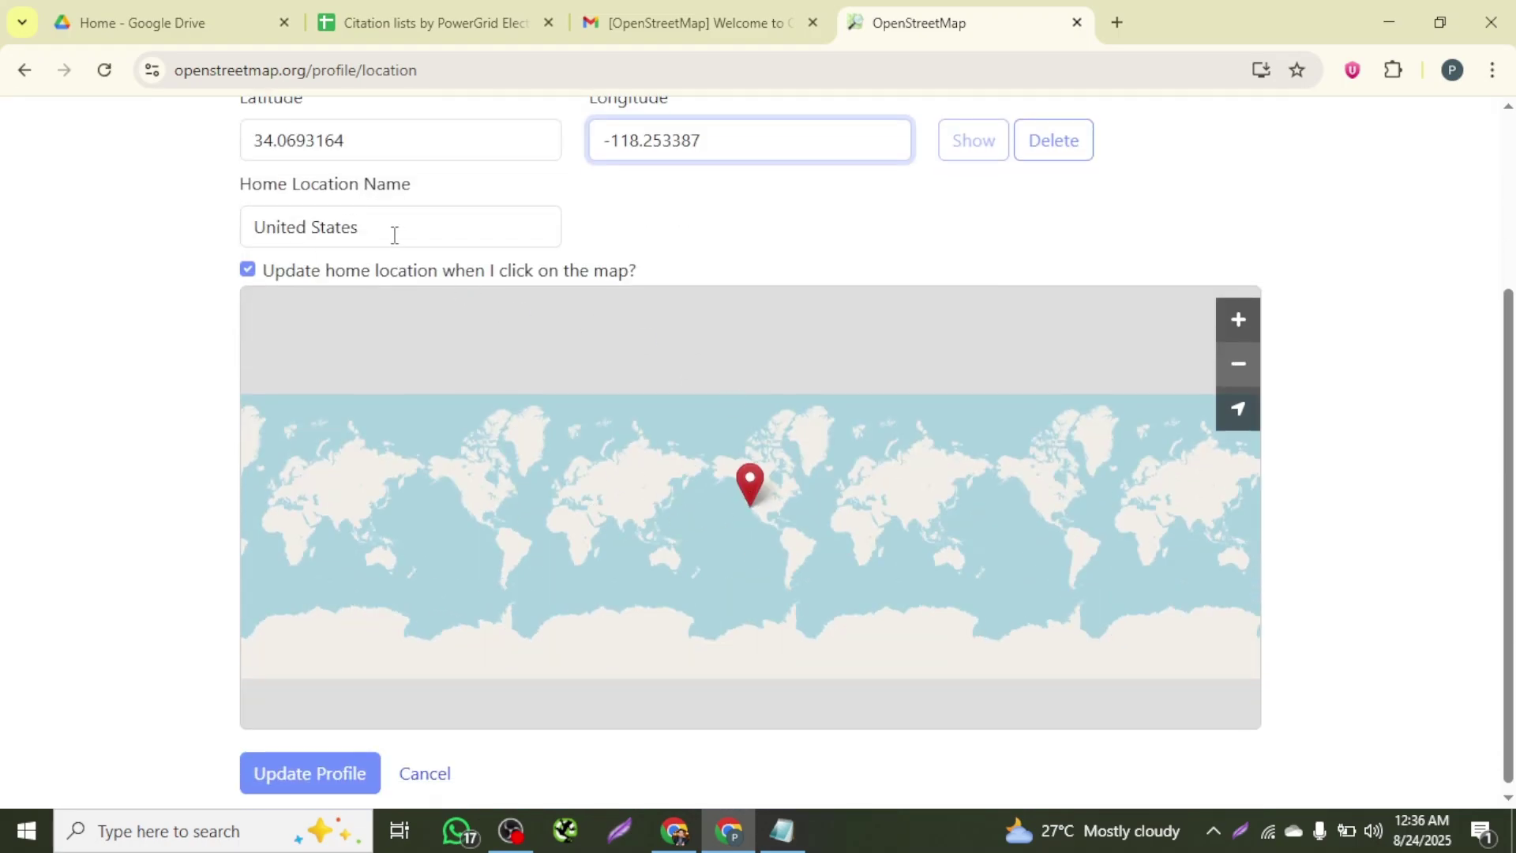
{"action": "scroll", "coordinate": [624, 228], "scroll_direction": "up", "scroll_amount": 1}
{"action": "scroll", "coordinate": [619, 220], "scroll_direction": "up", "scroll_amount": 1}
{"action": "scroll", "coordinate": [619, 324], "scroll_direction": "down", "scroll_amount": 1}
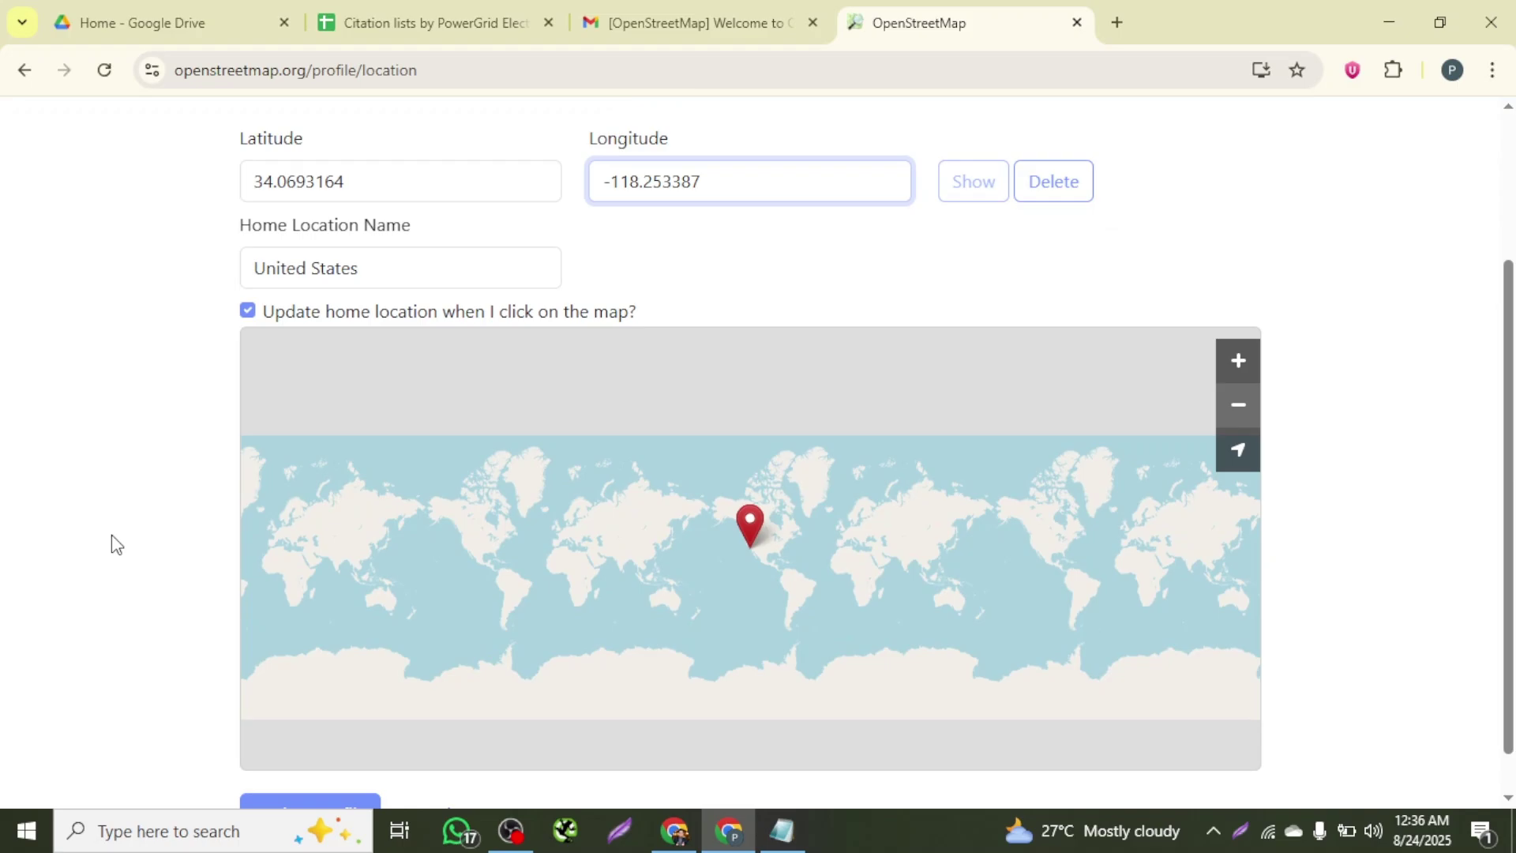
{"action": "scroll", "coordinate": [112, 542], "scroll_direction": "down", "scroll_amount": 1}
{"action": "left_click", "coordinate": [323, 771]}
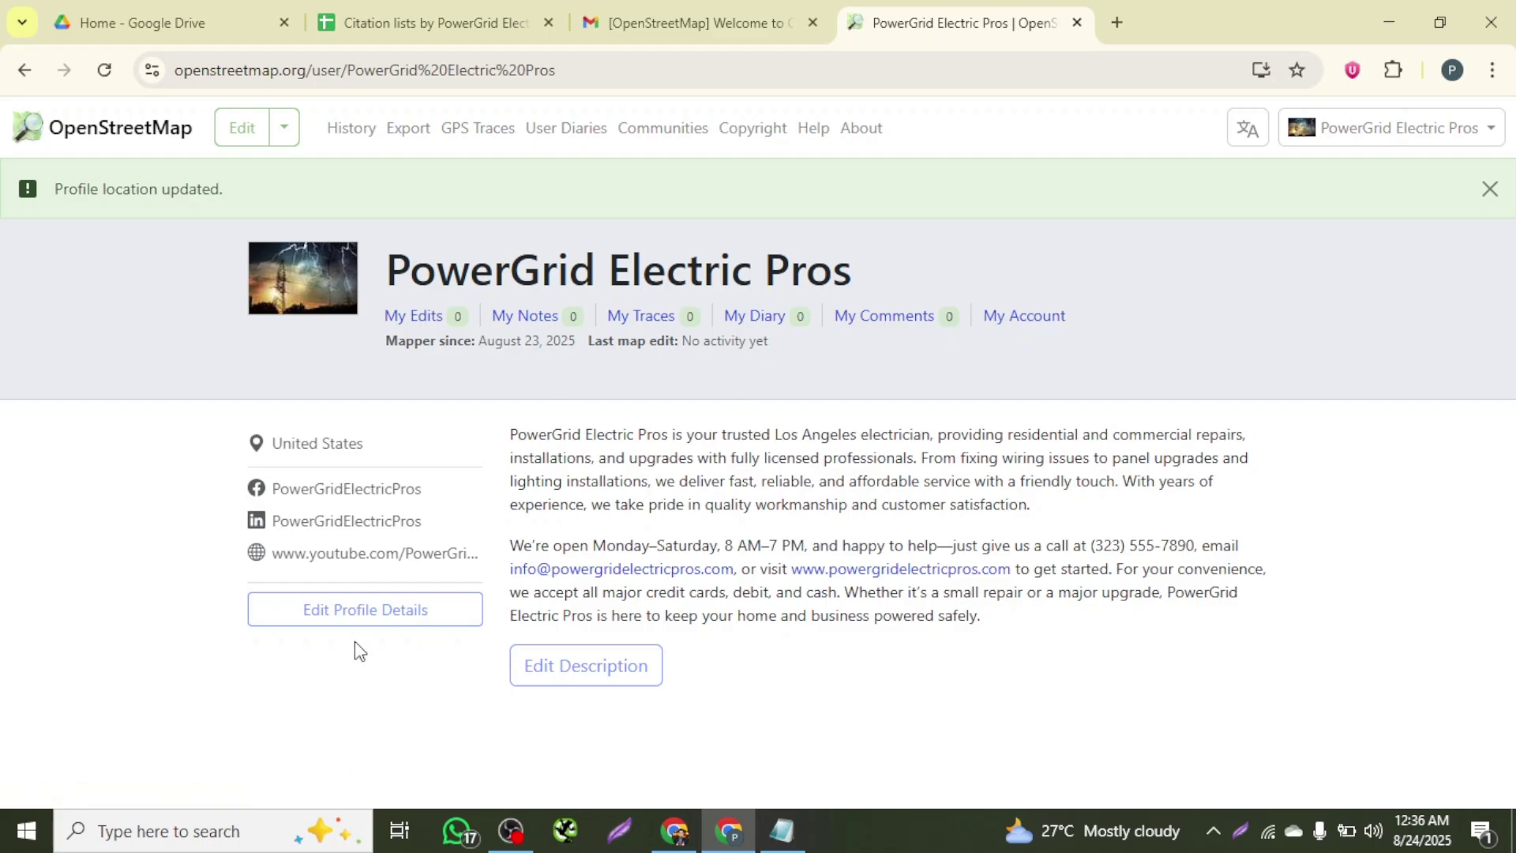
- Set the profile's company to PowerGrid Electric Pros, copied from the powergrid notes, and save it
{"action": "left_click", "coordinate": [385, 619]}
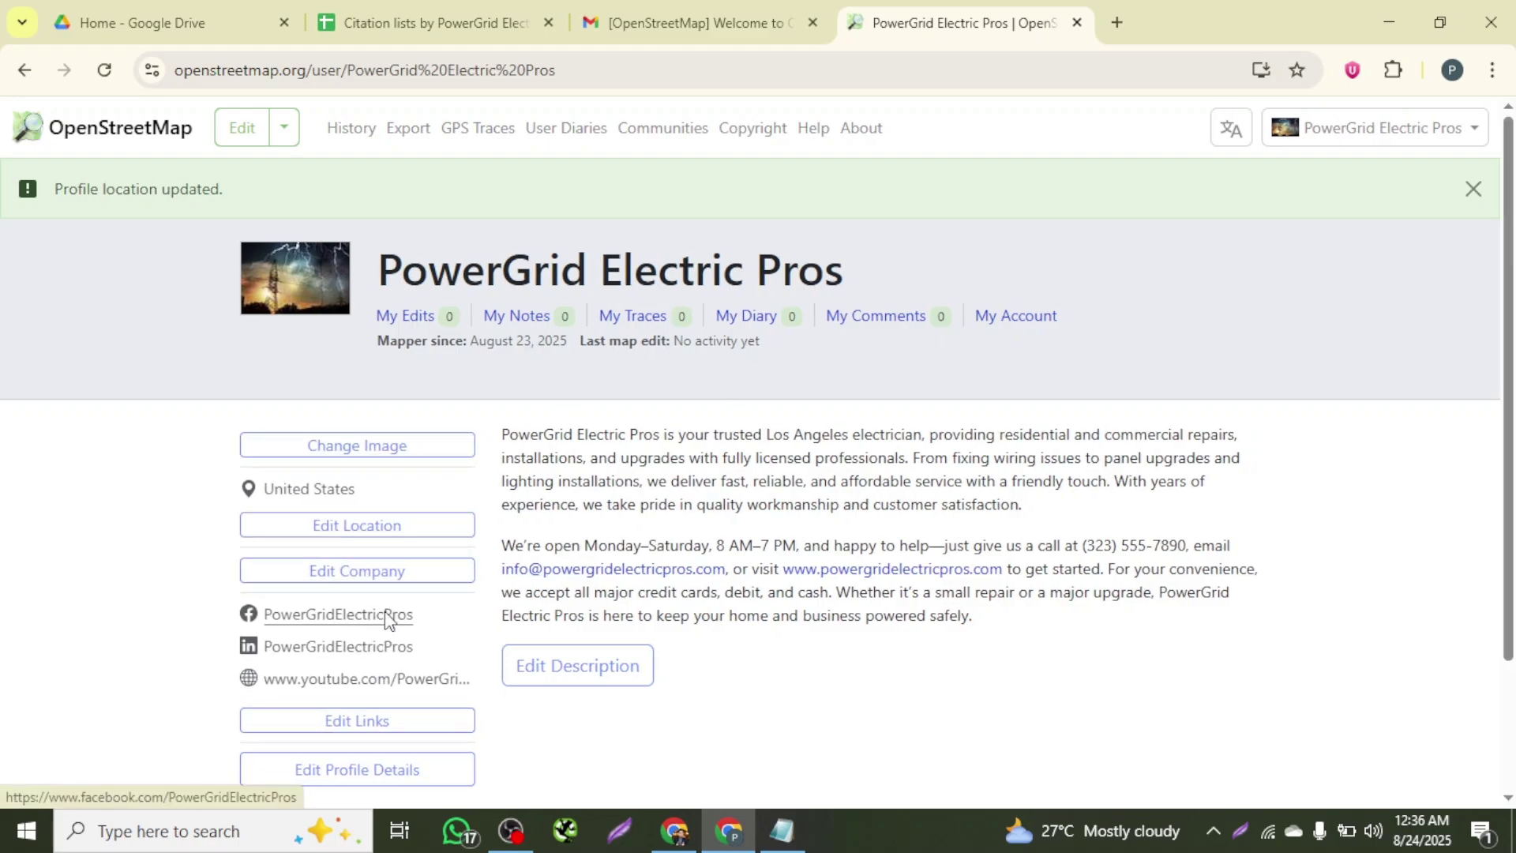
{"action": "left_click", "coordinate": [351, 575]}
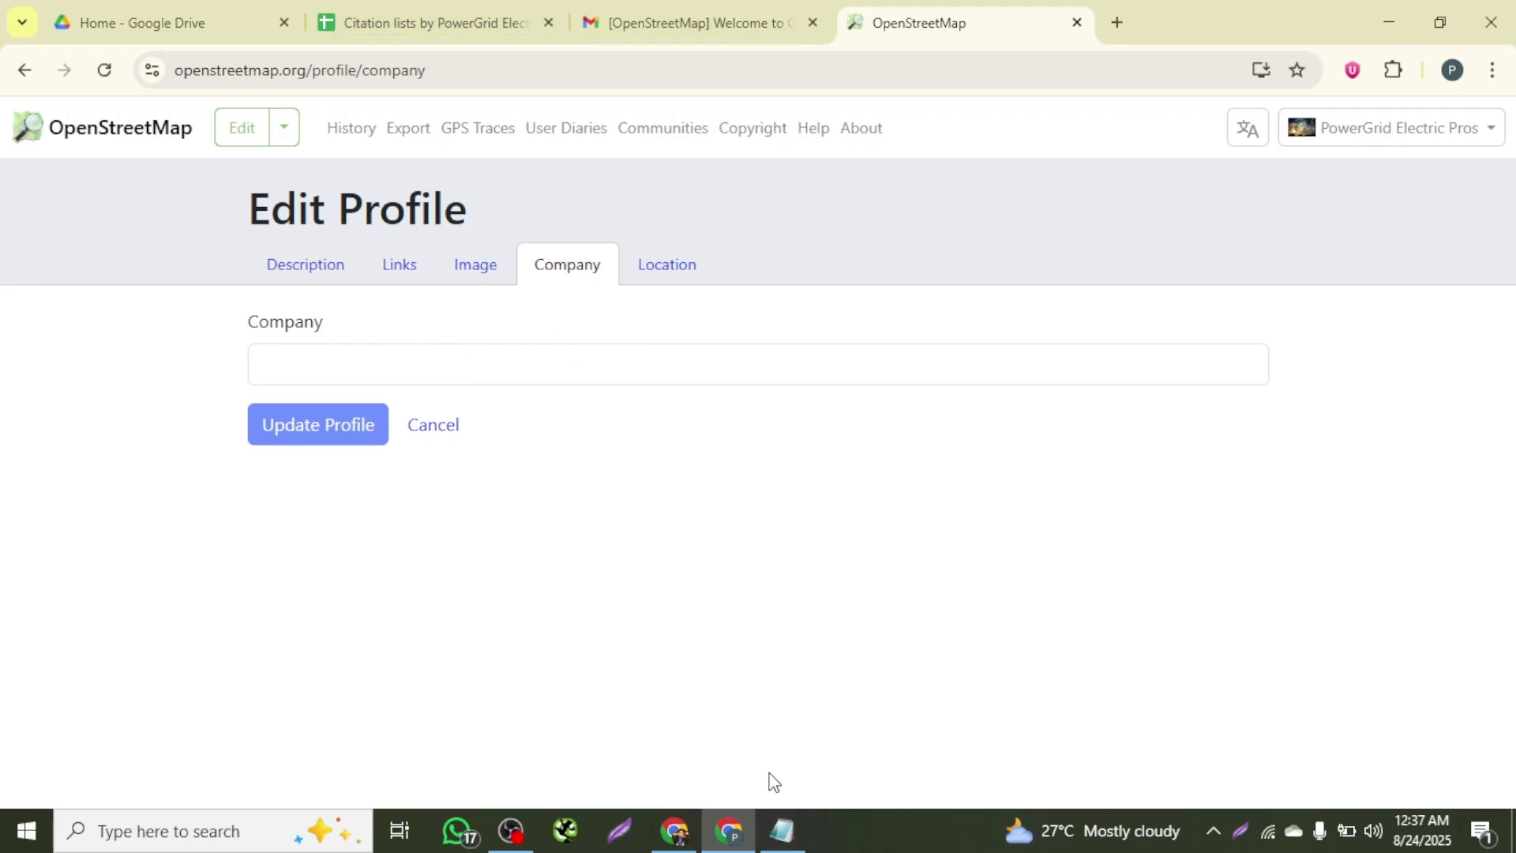
{"action": "left_click", "coordinate": [781, 830]}
{"action": "scroll", "coordinate": [1215, 98], "scroll_direction": "up", "scroll_amount": 6}
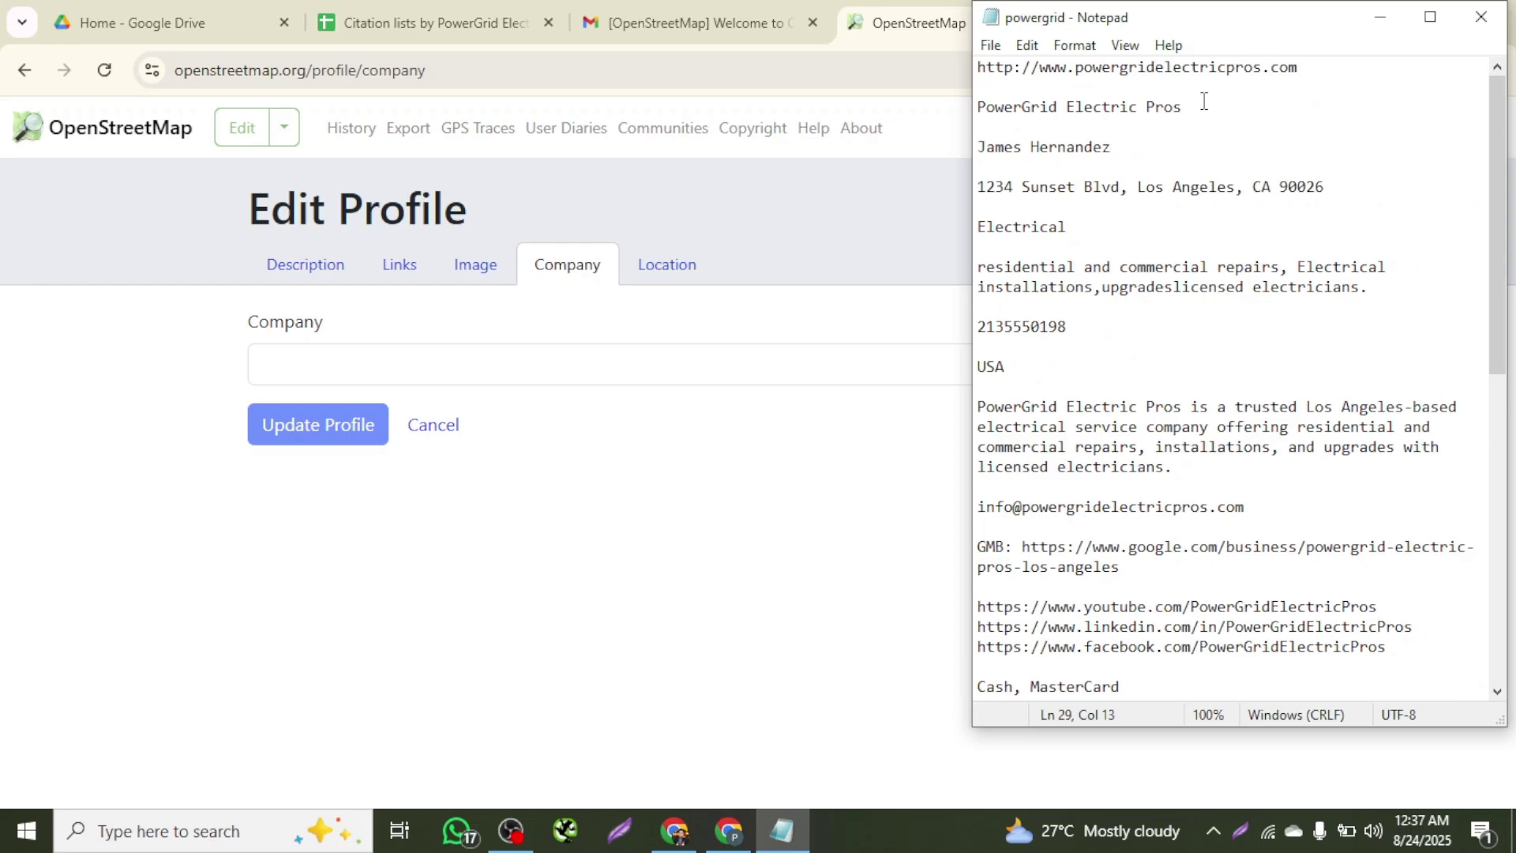
{"action": "left_click_drag", "start_coordinate": [1203, 100], "coordinate": [974, 102]}
{"action": "key", "text": "ctrl+c"}
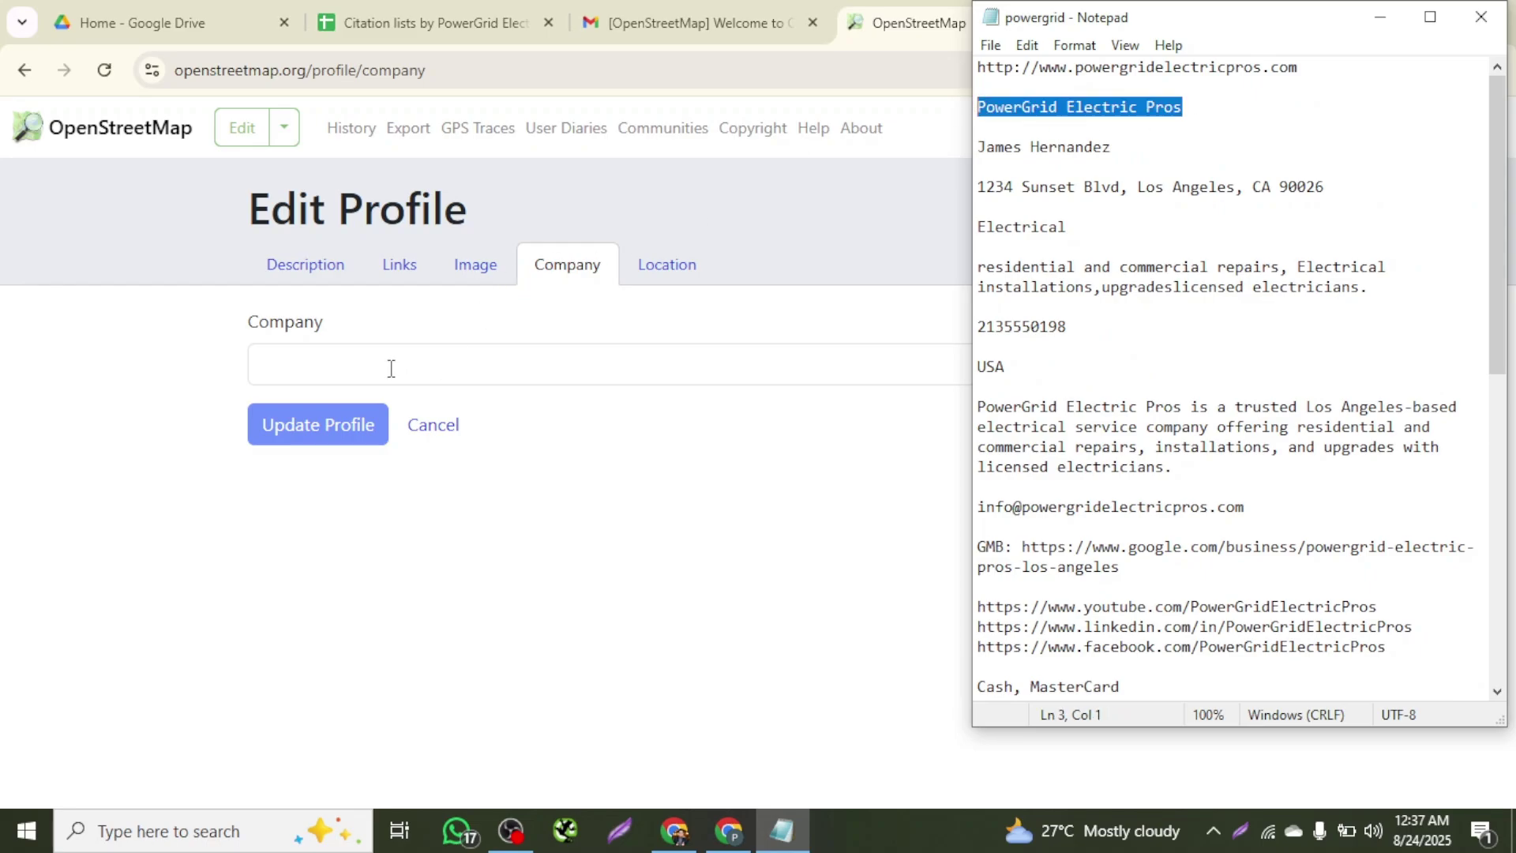
{"action": "left_click", "coordinate": [369, 368]}
{"action": "key", "text": "ctrl+v"}
{"action": "left_click", "coordinate": [341, 432]}
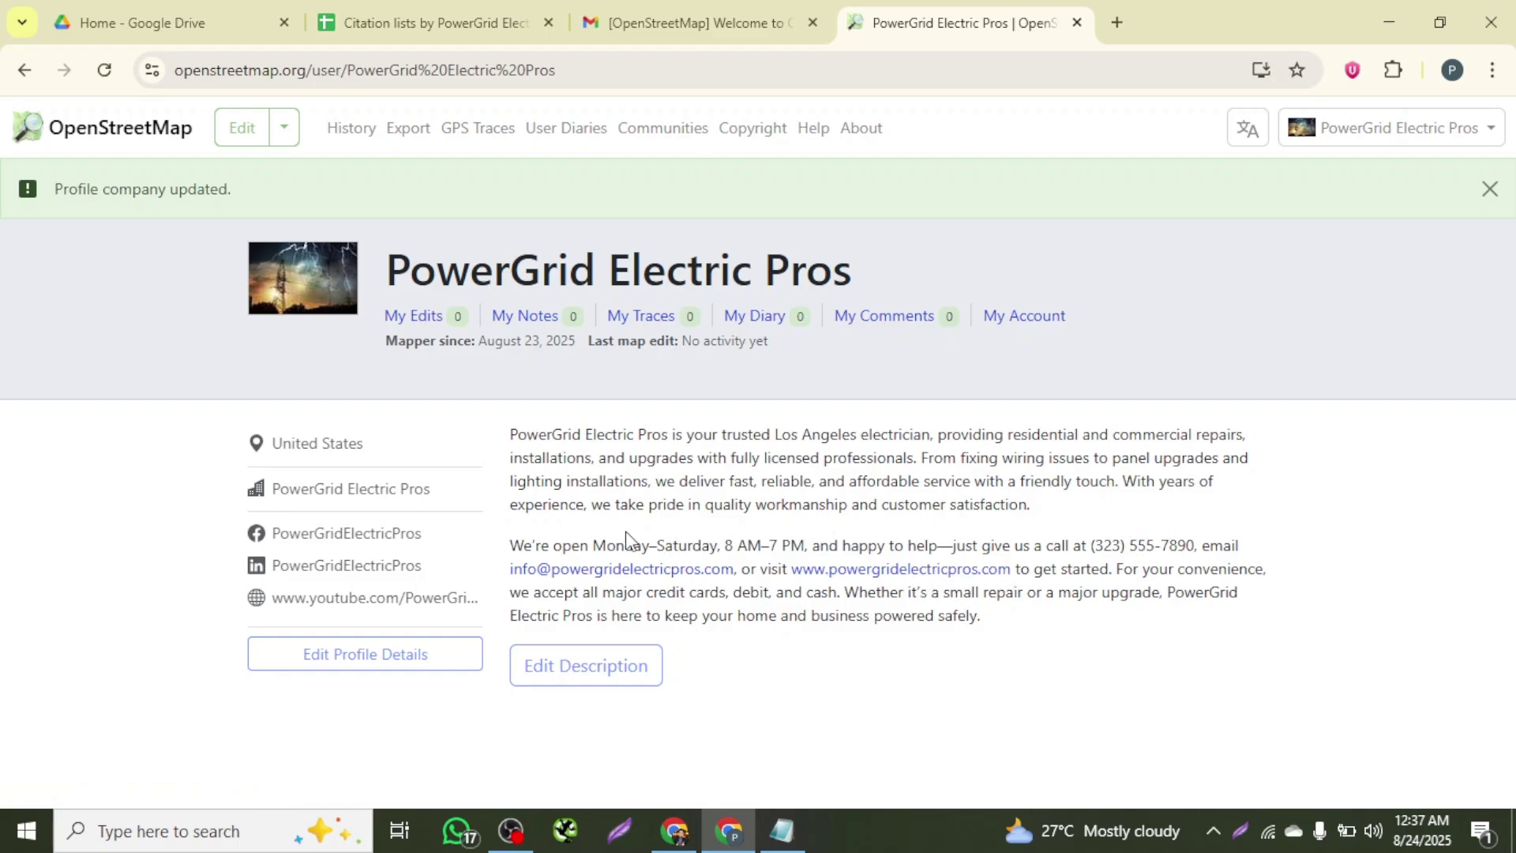
- Copy the profile page's URL, check the public profile in an incognito window and close that window
{"action": "left_click", "coordinate": [383, 65]}
{"action": "left_click", "coordinate": [1492, 69]}
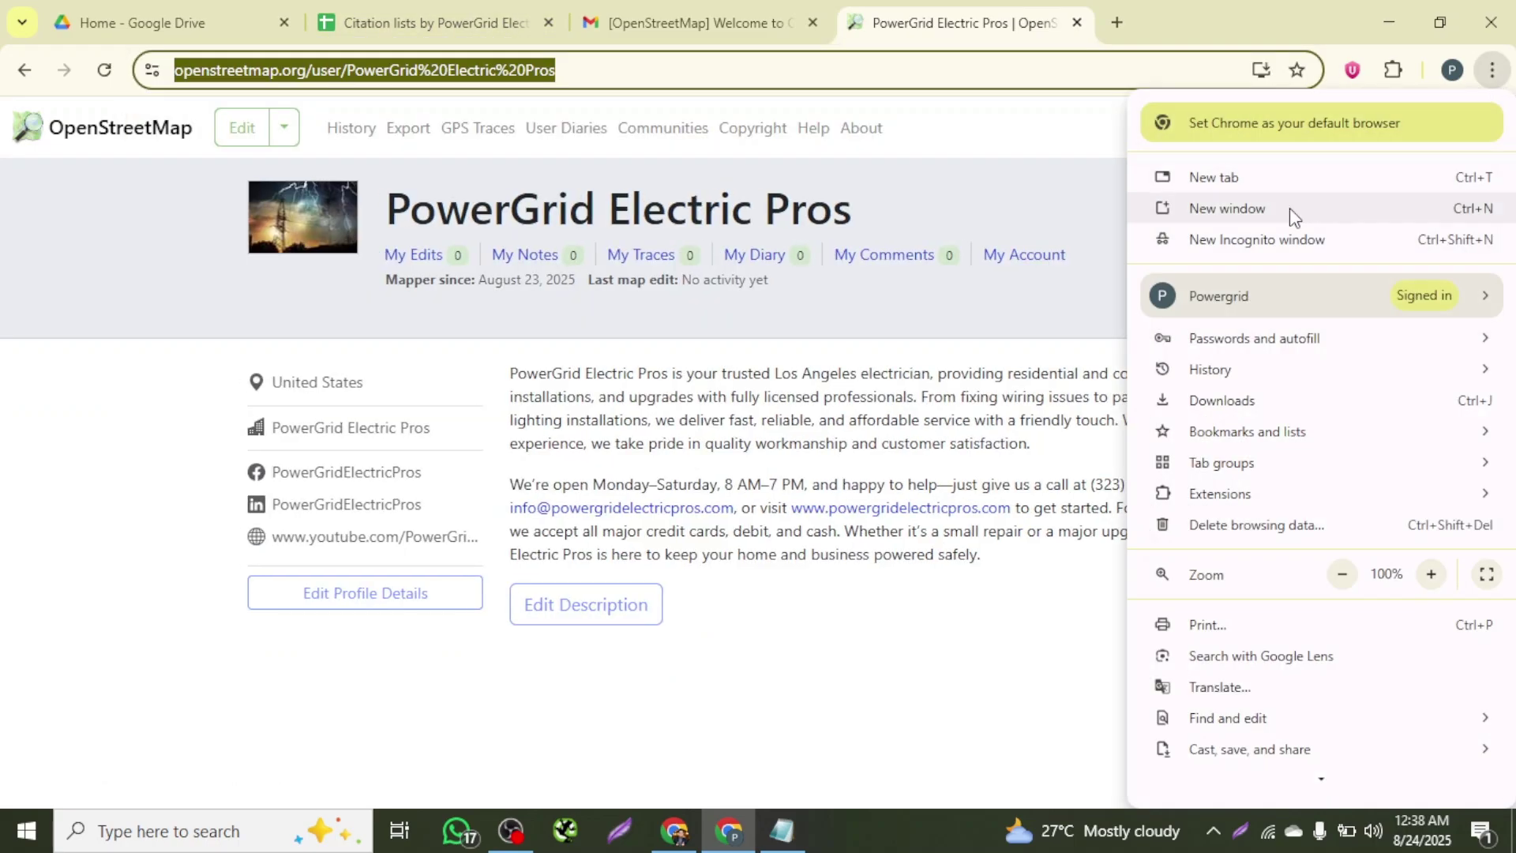
{"action": "left_click", "coordinate": [1276, 238]}
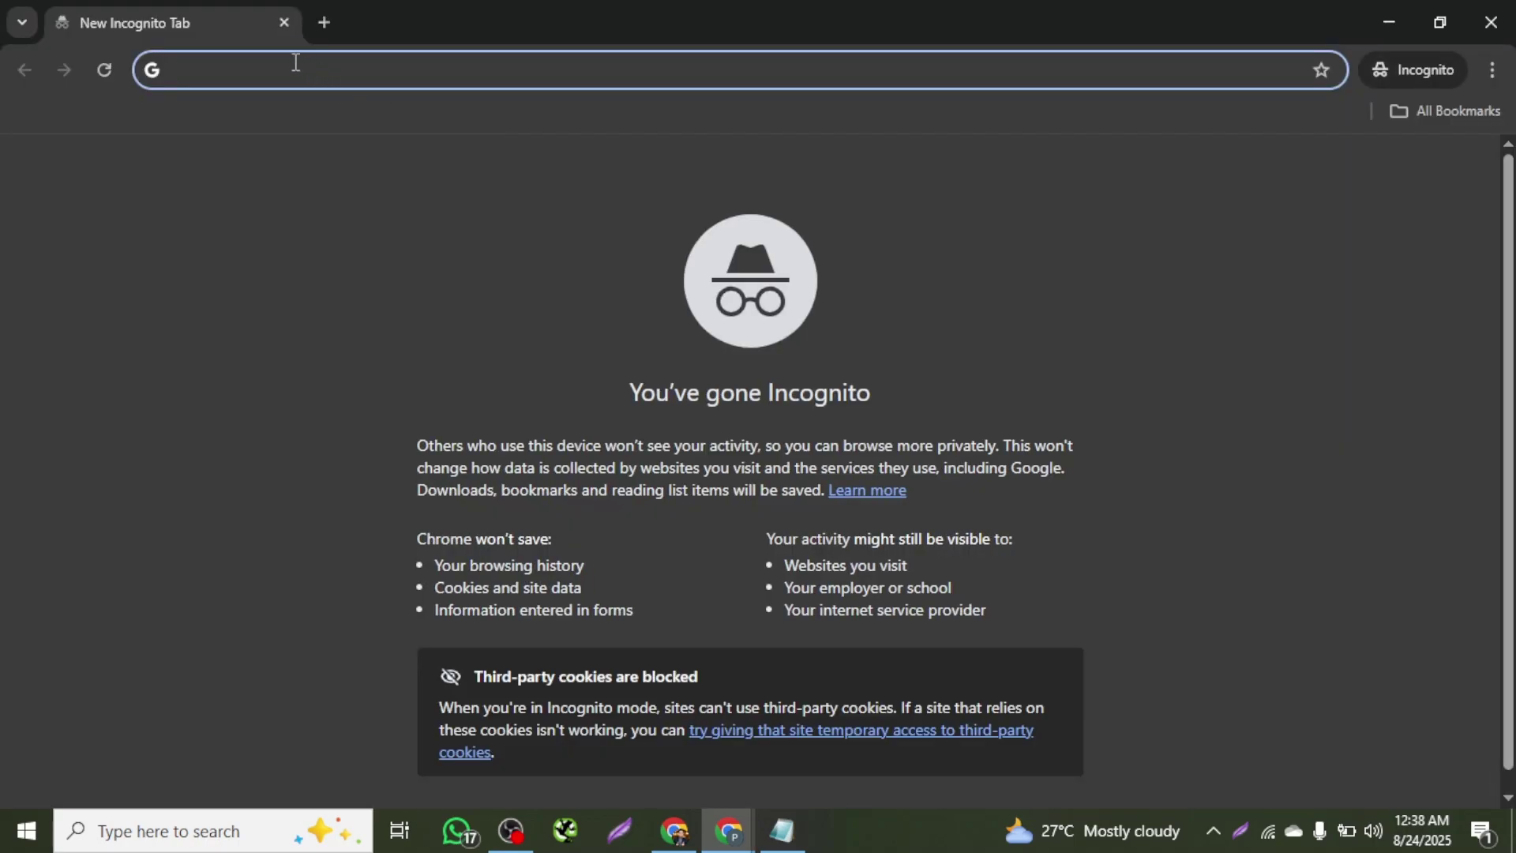
{"action": "key", "text": "ctrl+v"}
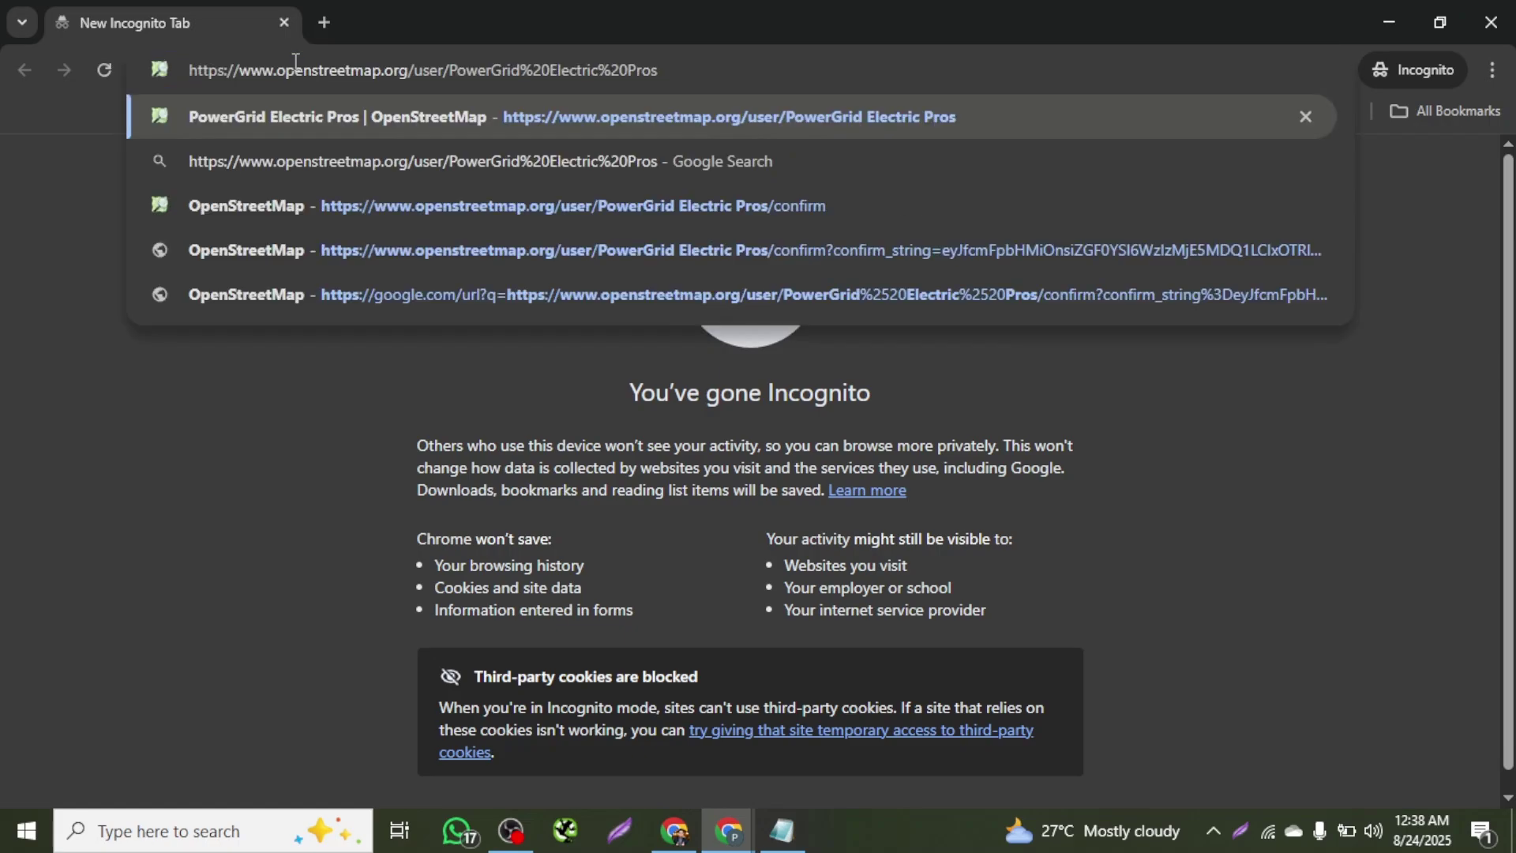
{"action": "key", "text": "Return"}
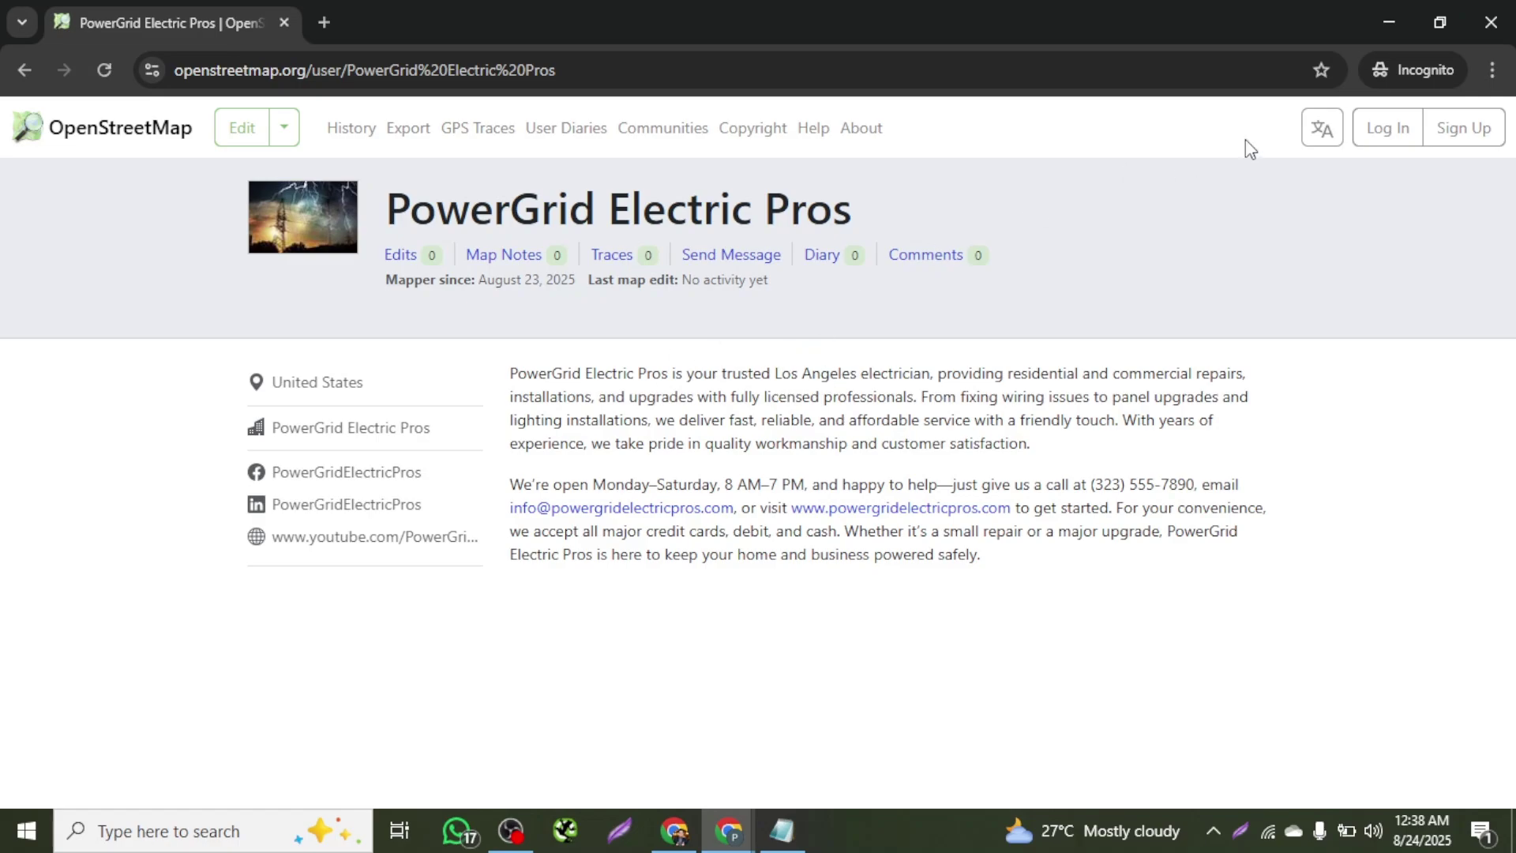
{"action": "left_click", "coordinate": [1494, 21]}
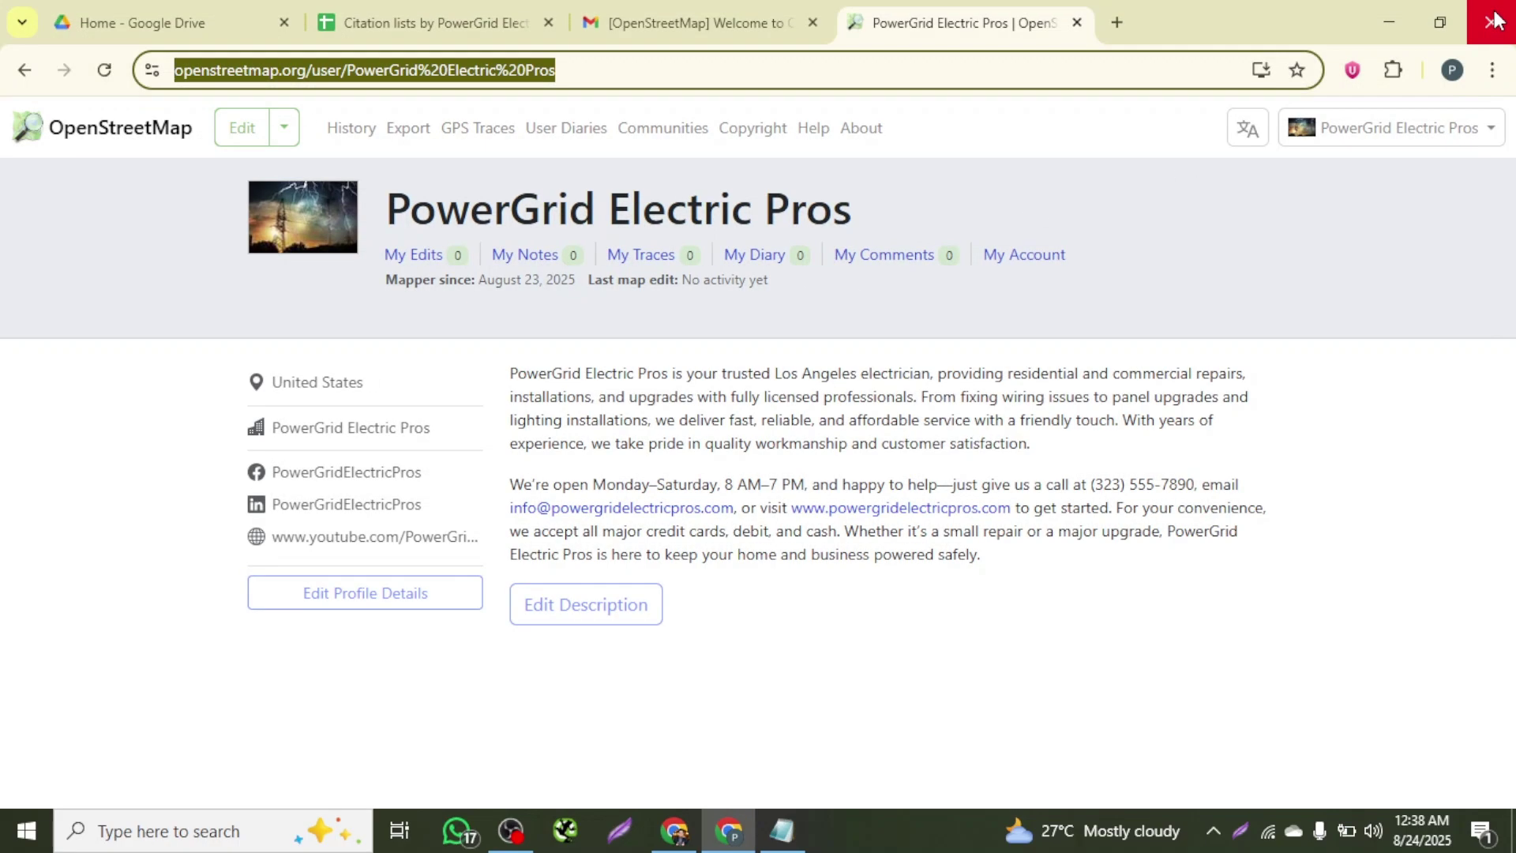
- Paste the copied profile URL into cell C48 of the Citation sheet, in the openstreetmap.org row
{"action": "left_click", "coordinate": [452, 24]}
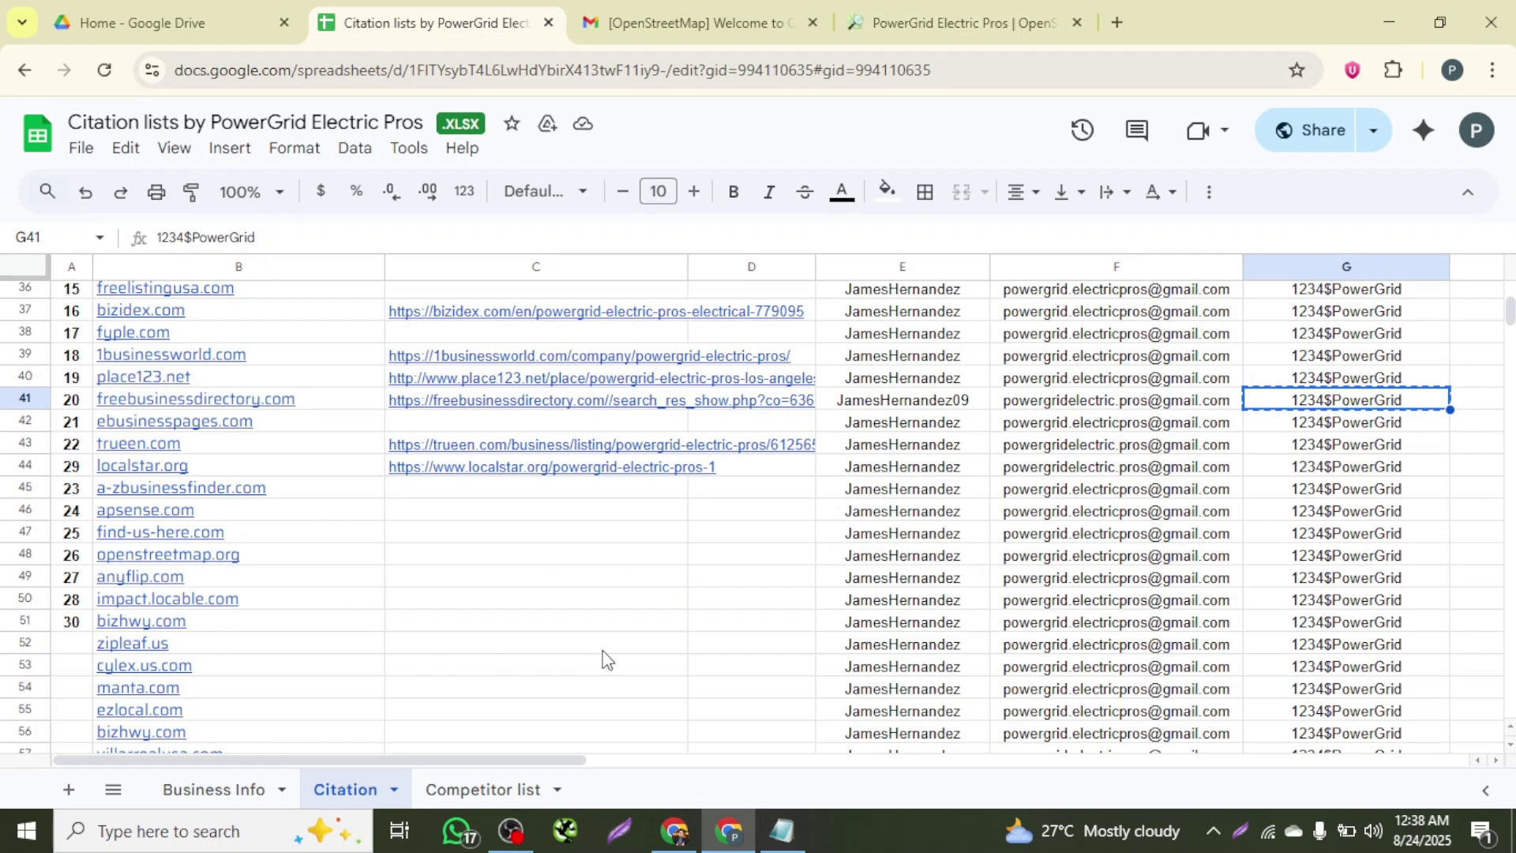
{"action": "left_click", "coordinate": [519, 556]}
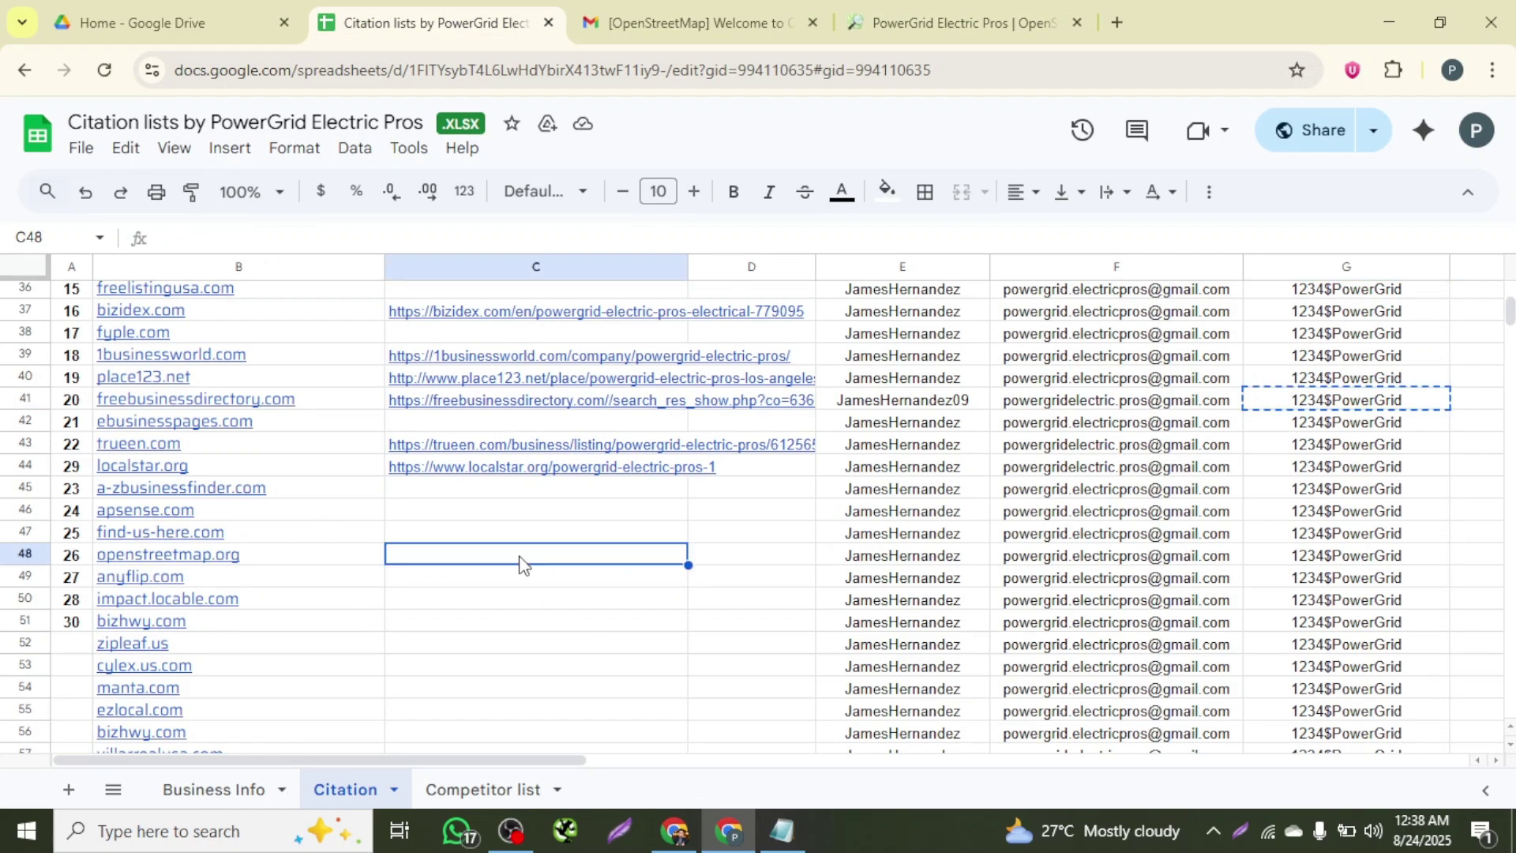
{"action": "key", "text": "ctrl+v"}
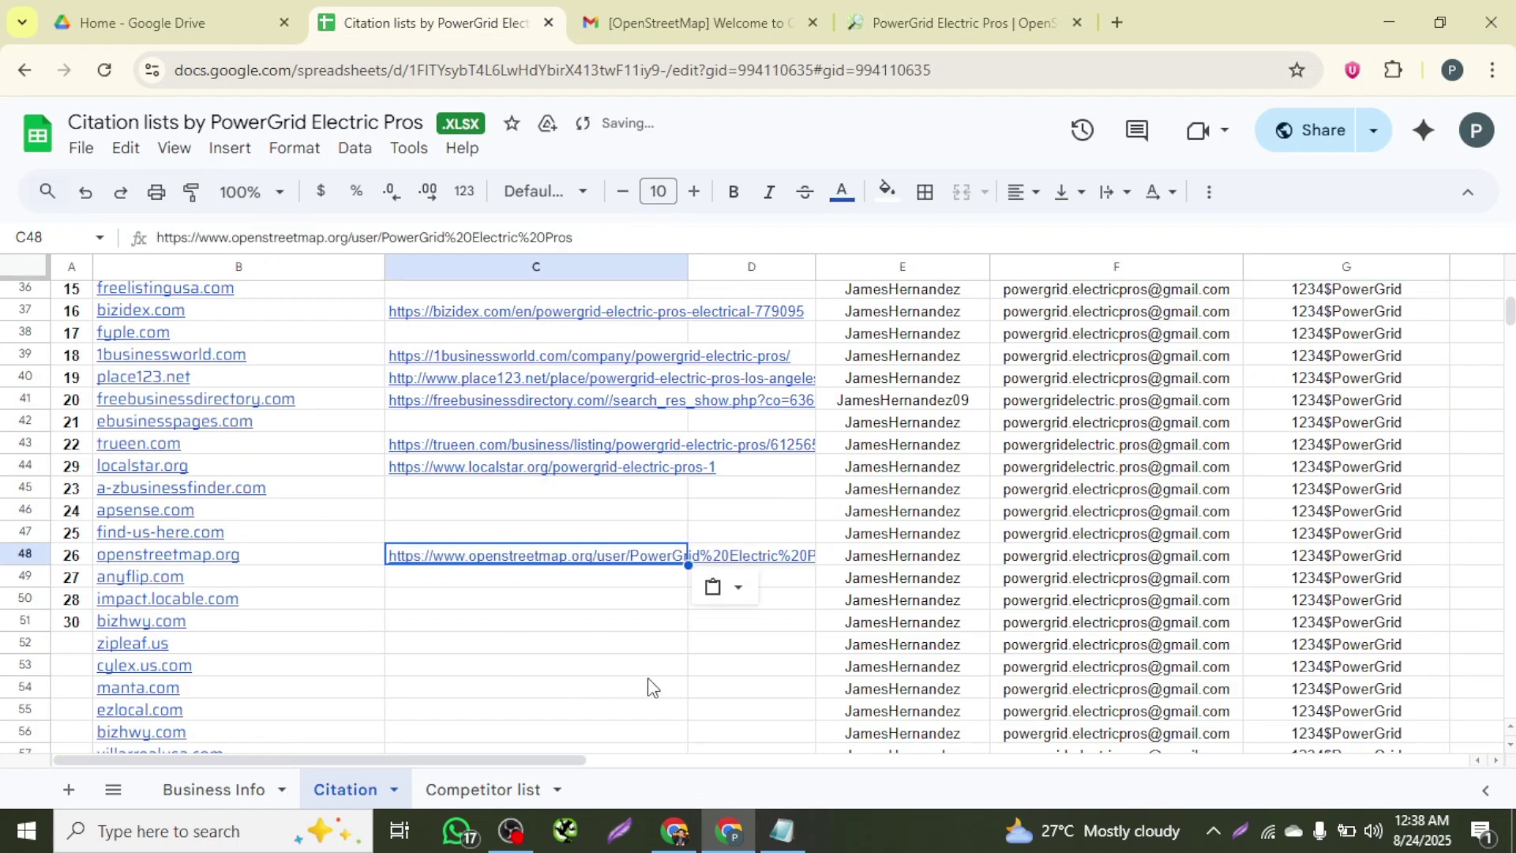